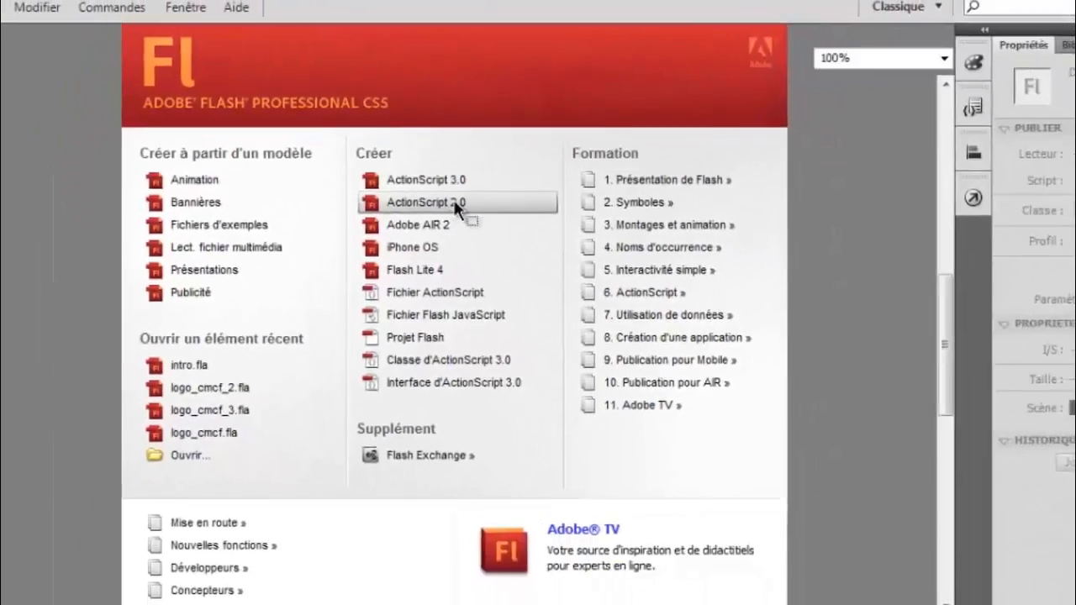
# Create an ActionScript 2.0 document and set its dimensions to 700 x 400 px.
pyautogui.click(525, 284)
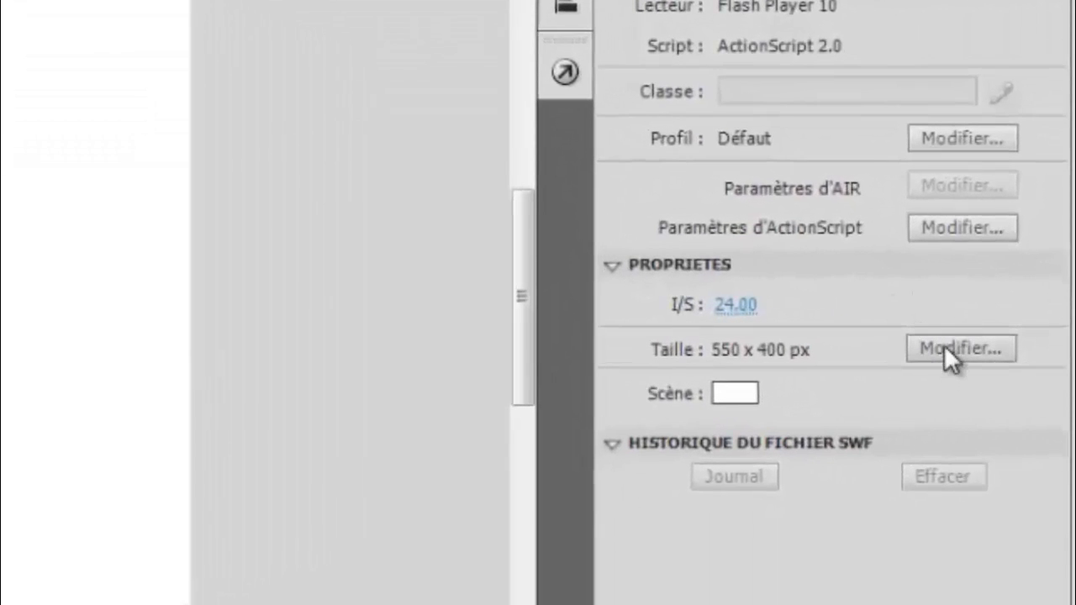
pyautogui.click(944, 348)
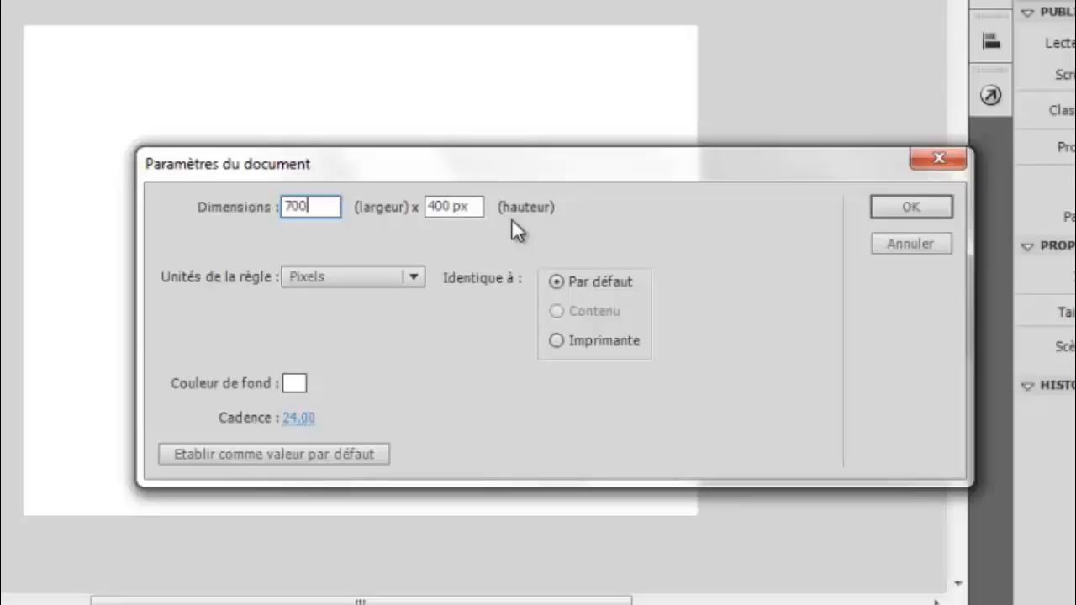
pyautogui.click(888, 205)
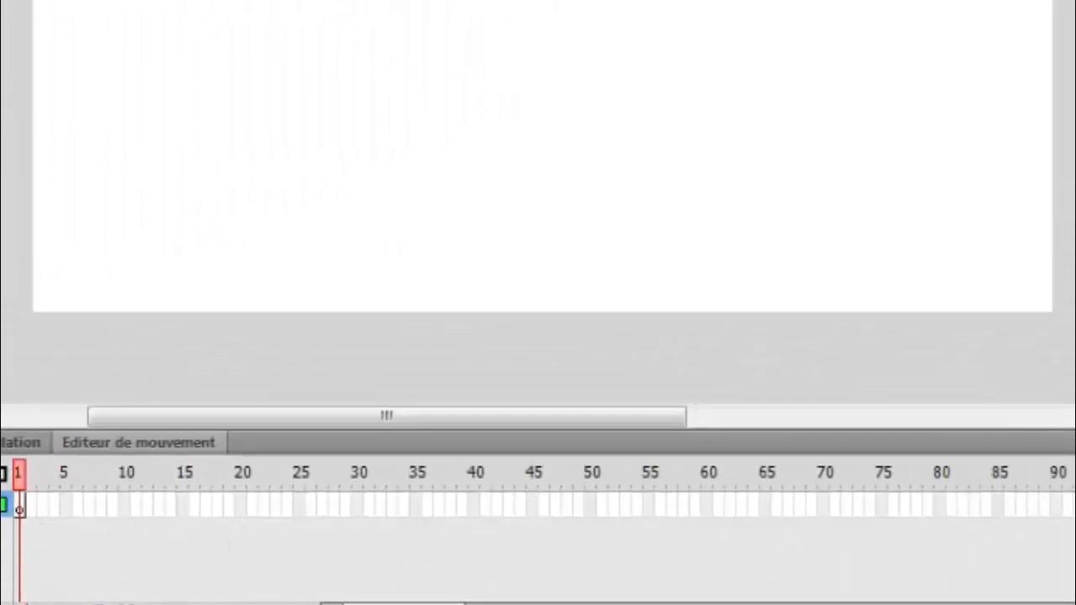
# Set the timeline's frame display size to Grande.
pyautogui.click(1030, 421)
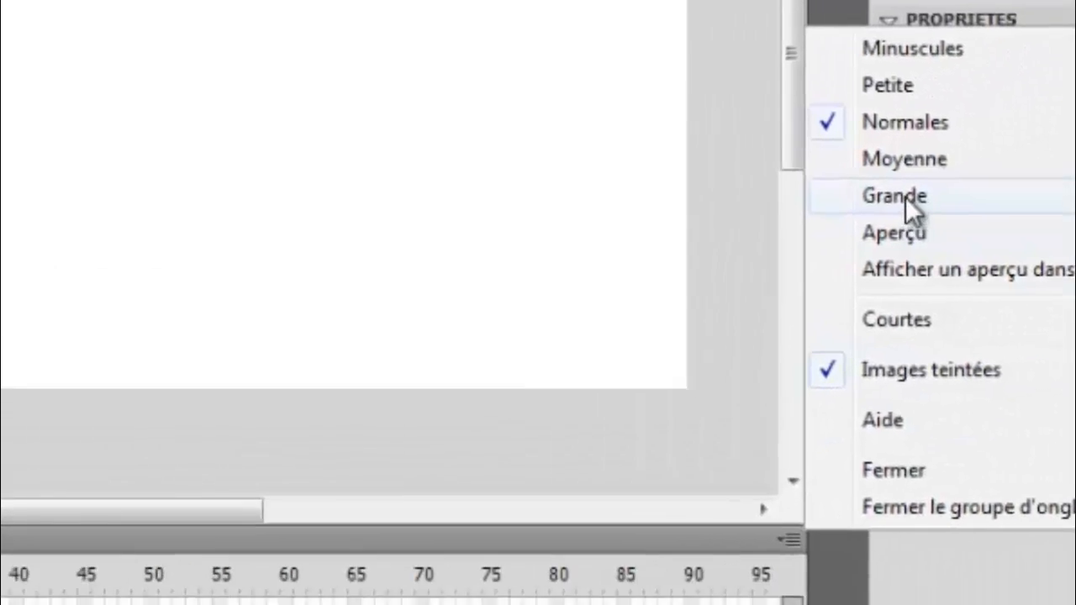
pyautogui.click(906, 196)
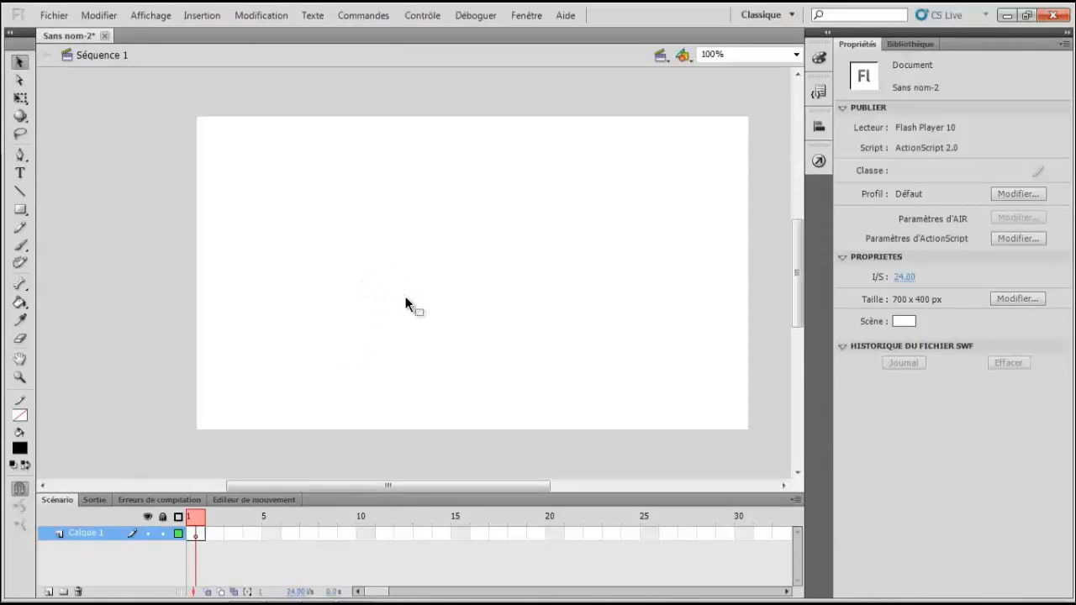
pyautogui.click(517, 298)
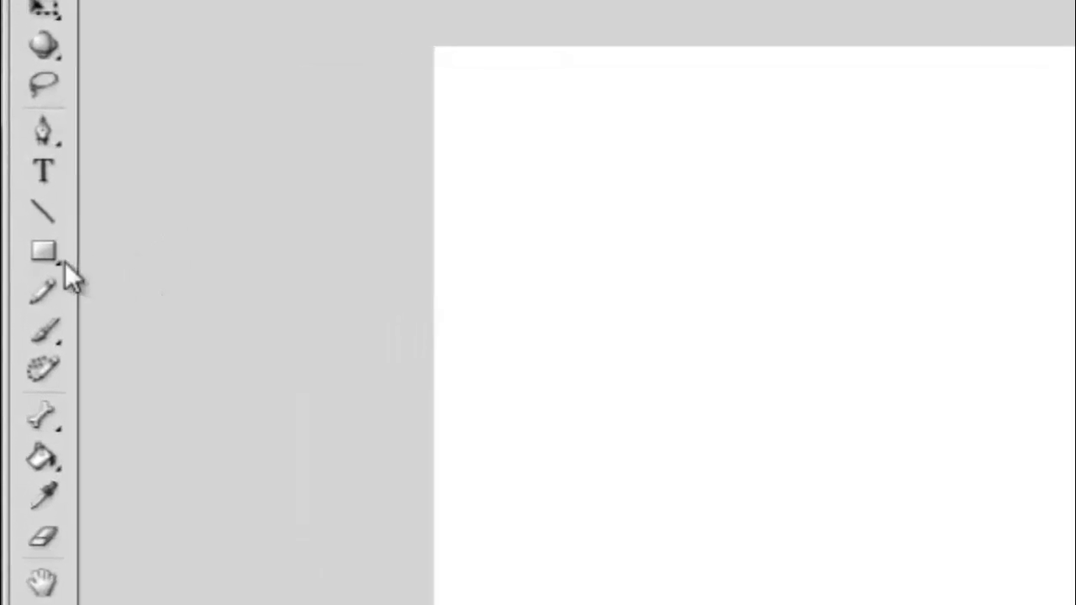
# Draw a red circle with a blue outline, about 72.5 px wide, in the upper-left part of the stage using the Oval tool.
pyautogui.click(53, 254)
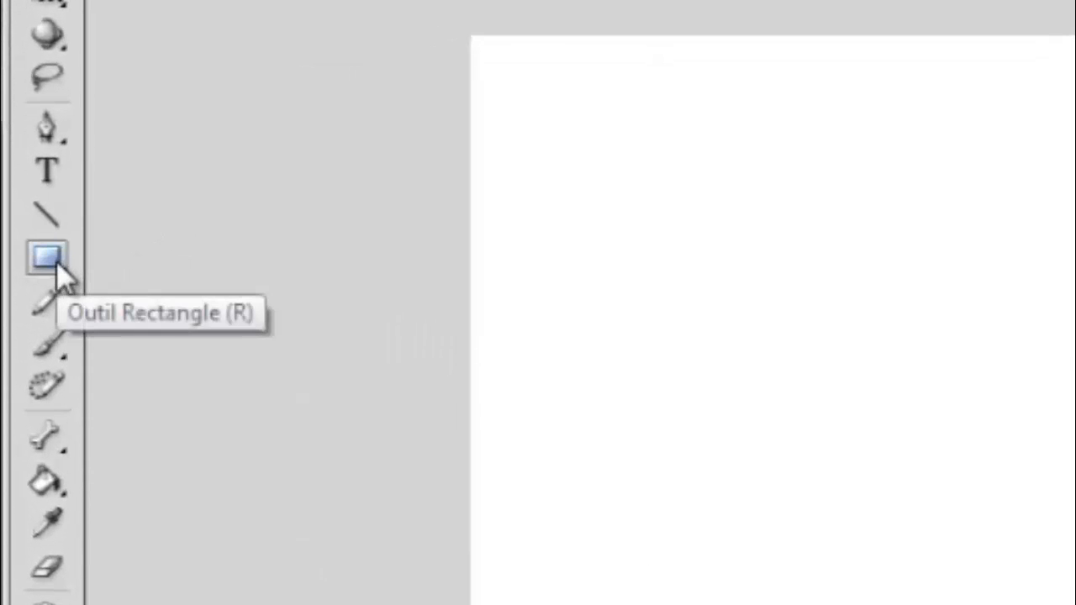
pyautogui.click(57, 261)
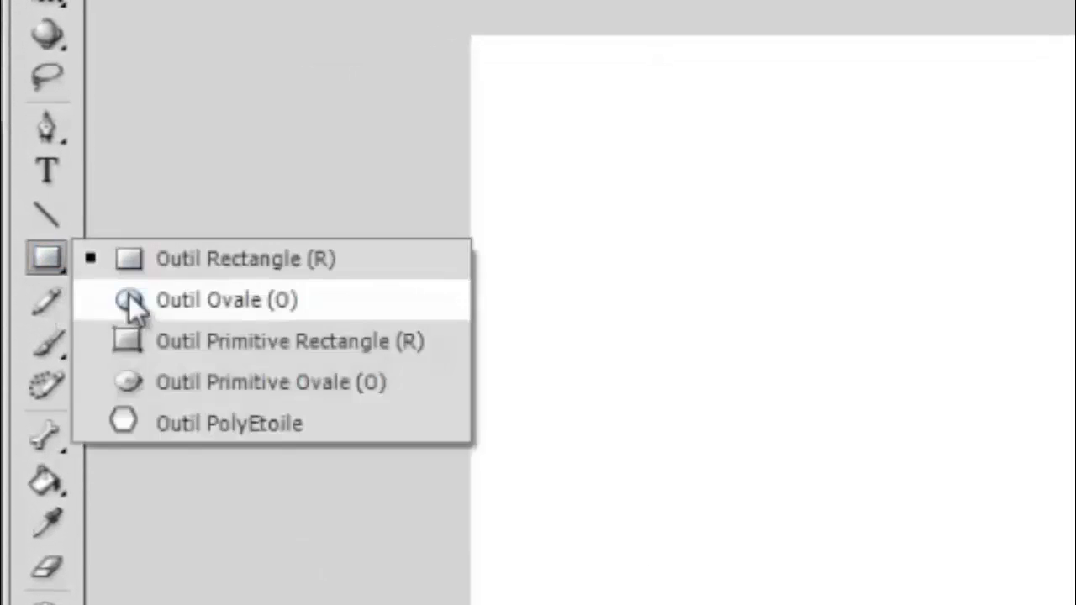
pyautogui.click(218, 299)
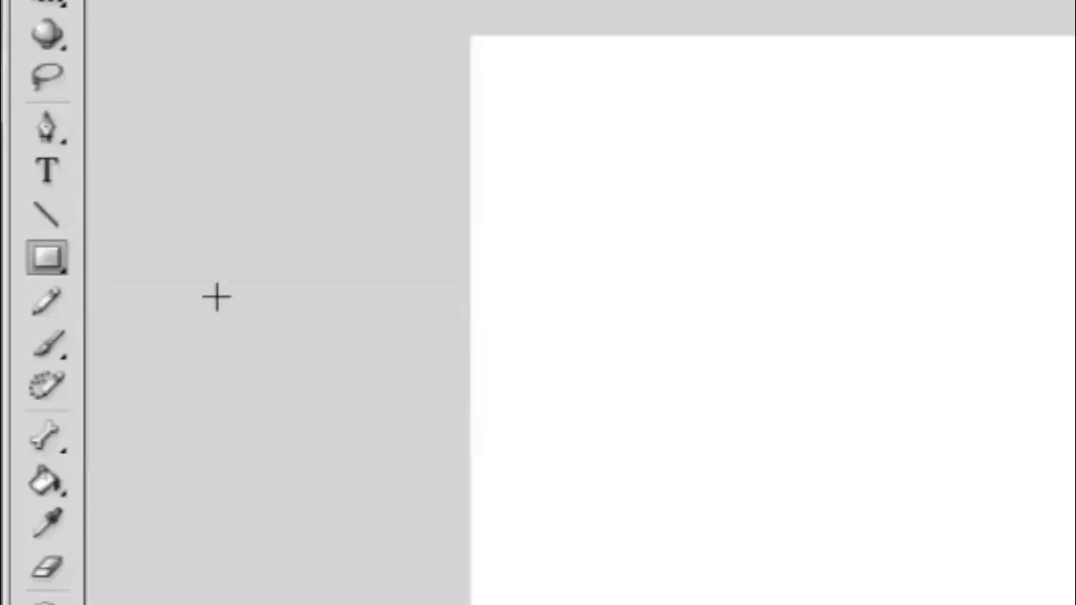
pyautogui.click(47, 258)
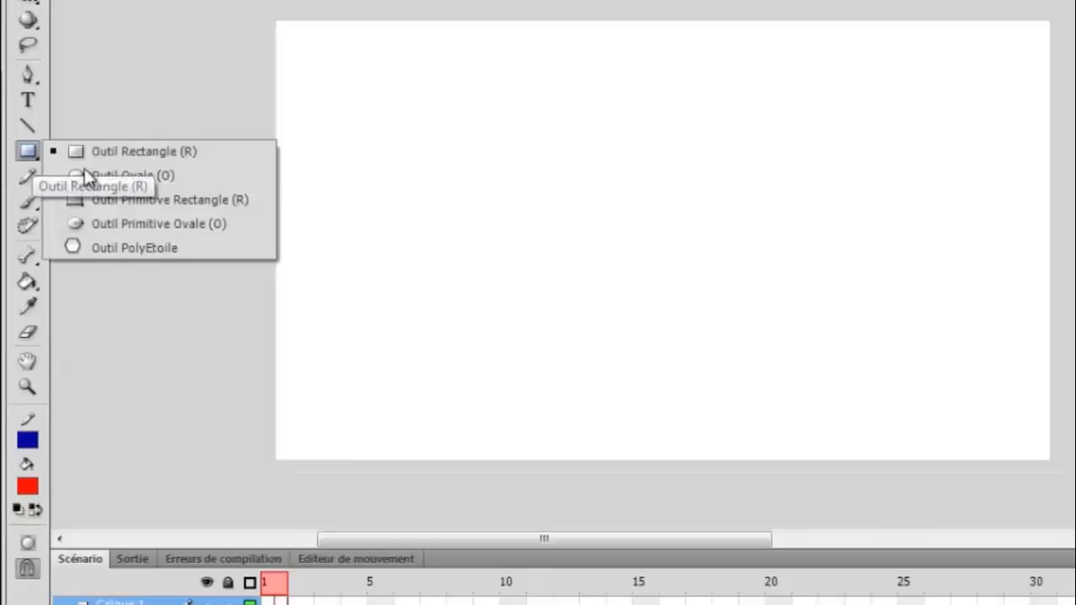
pyautogui.click(99, 175)
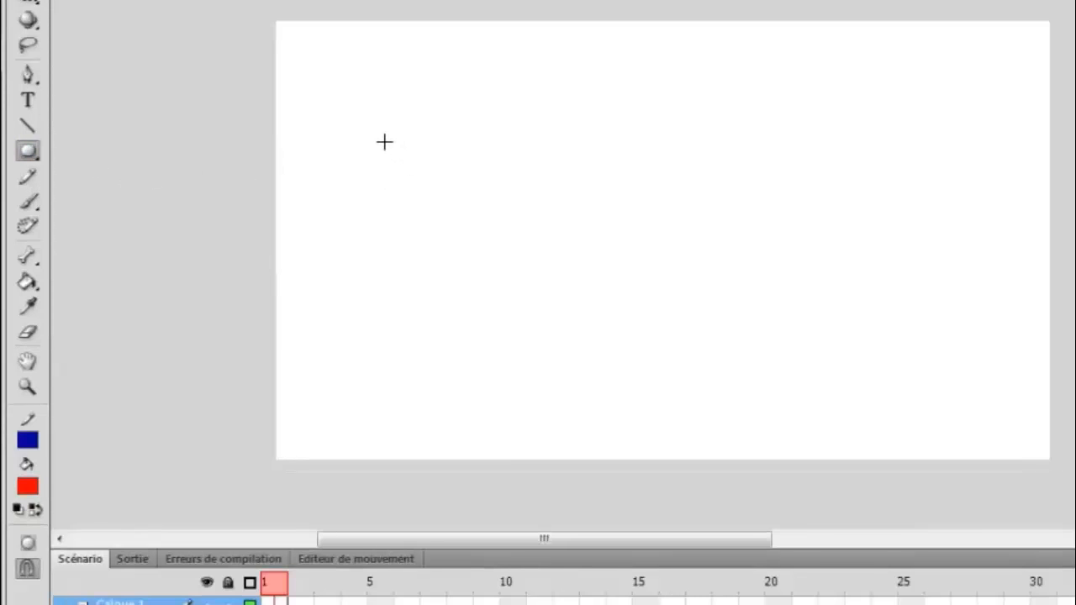
pyautogui.moveTo(385, 142); pyautogui.dragTo(469, 217)
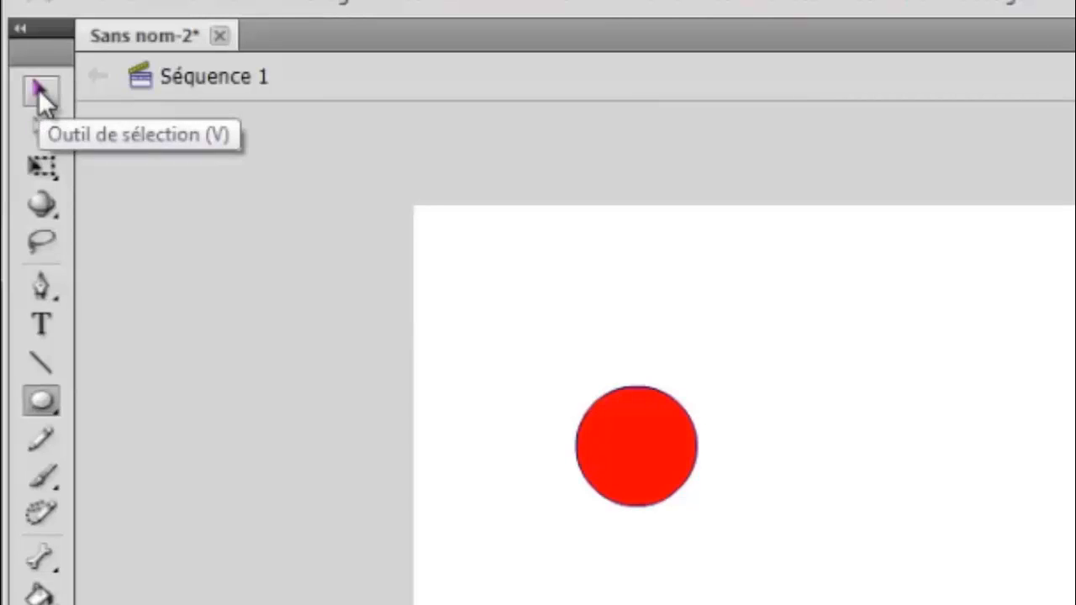
# Insert a keyframe at frame 15 and move the circle horizontally to the right side of the stage there.
pyautogui.click(41, 94)
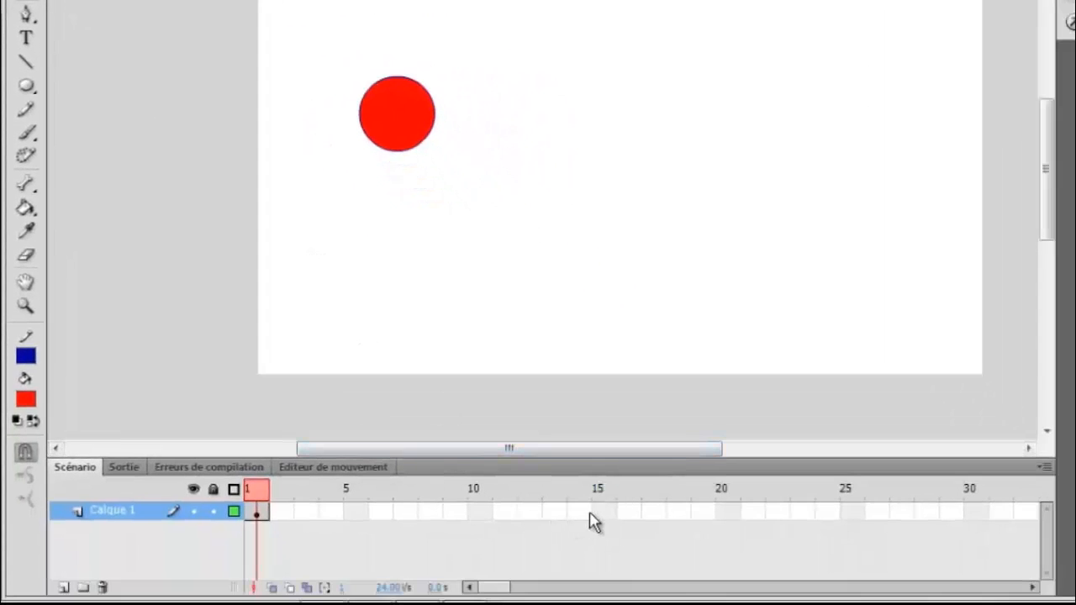
pyautogui.click(606, 512)
pyautogui.rightClick(606, 513)
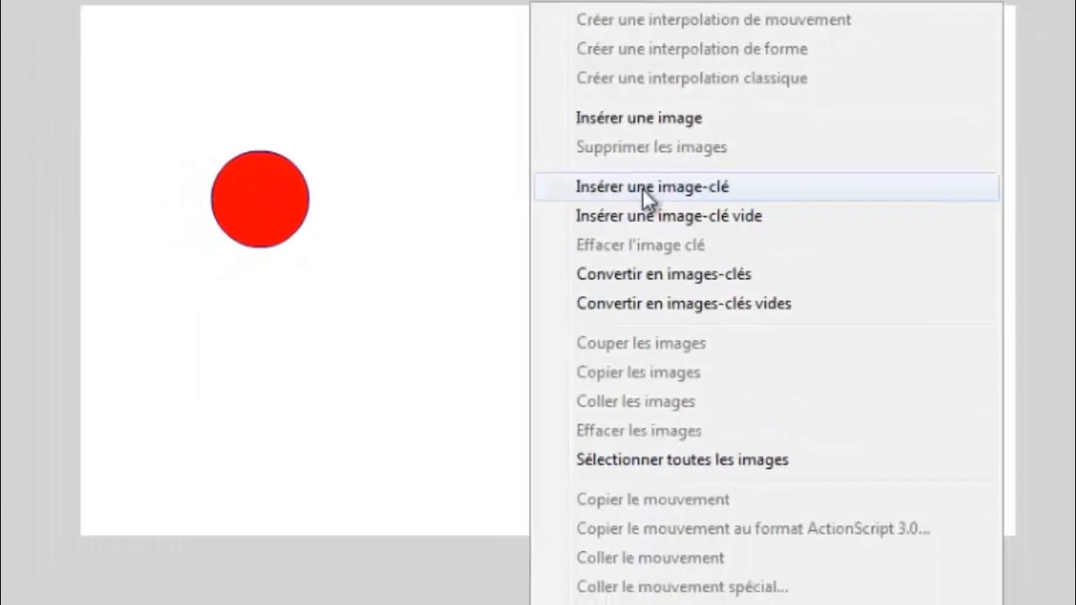
pyautogui.click(605, 242)
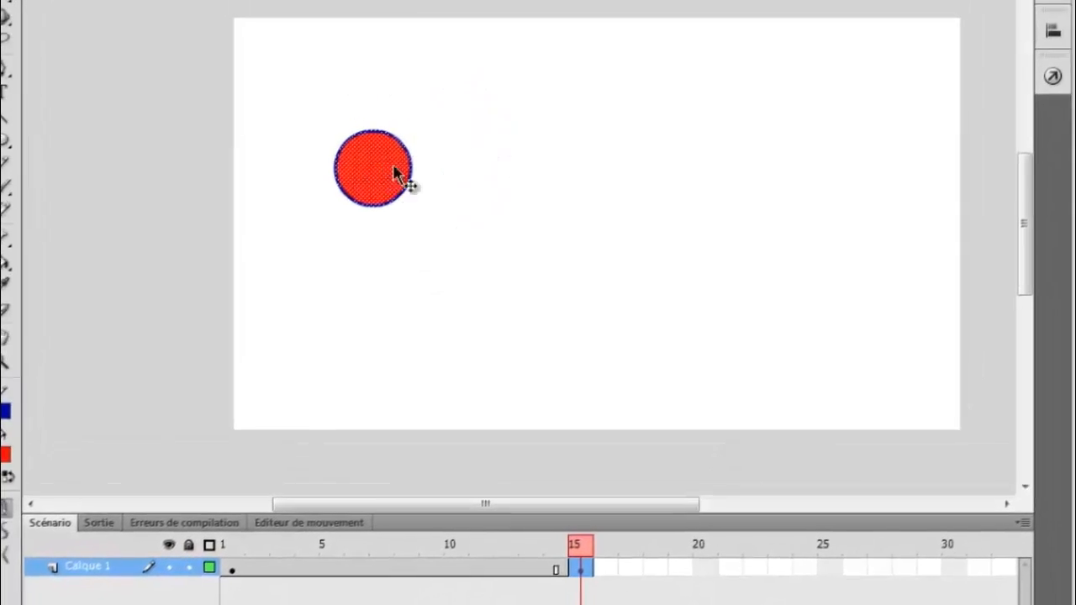
pyautogui.moveTo(396, 173); pyautogui.dragTo(799, 166)
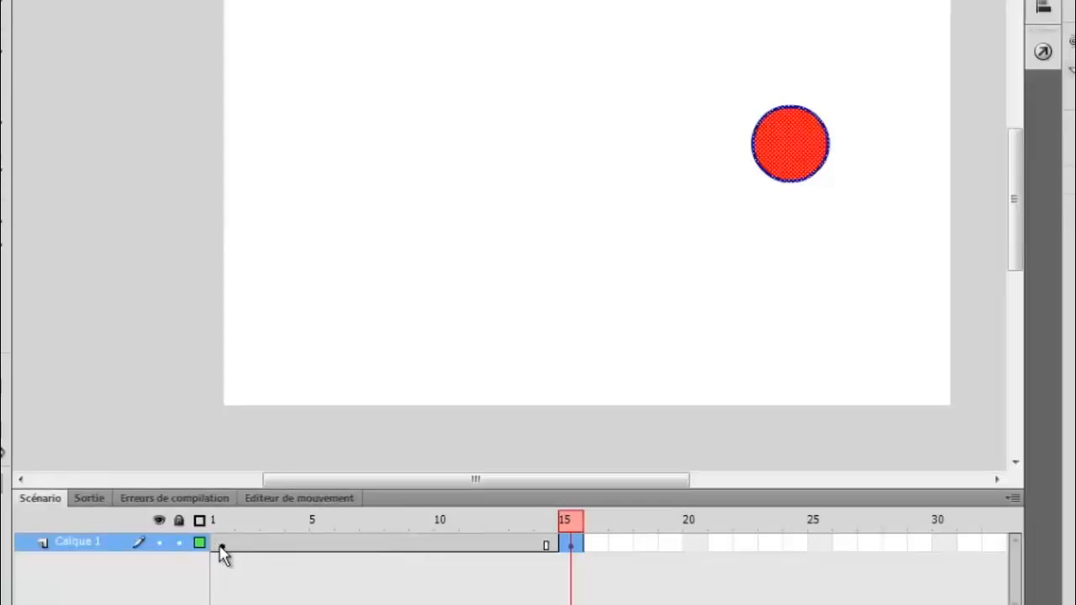
# Create a classic tween between the keyframes at frames 1 and 15, and preview the movie.
pyautogui.rightClick(412, 548)
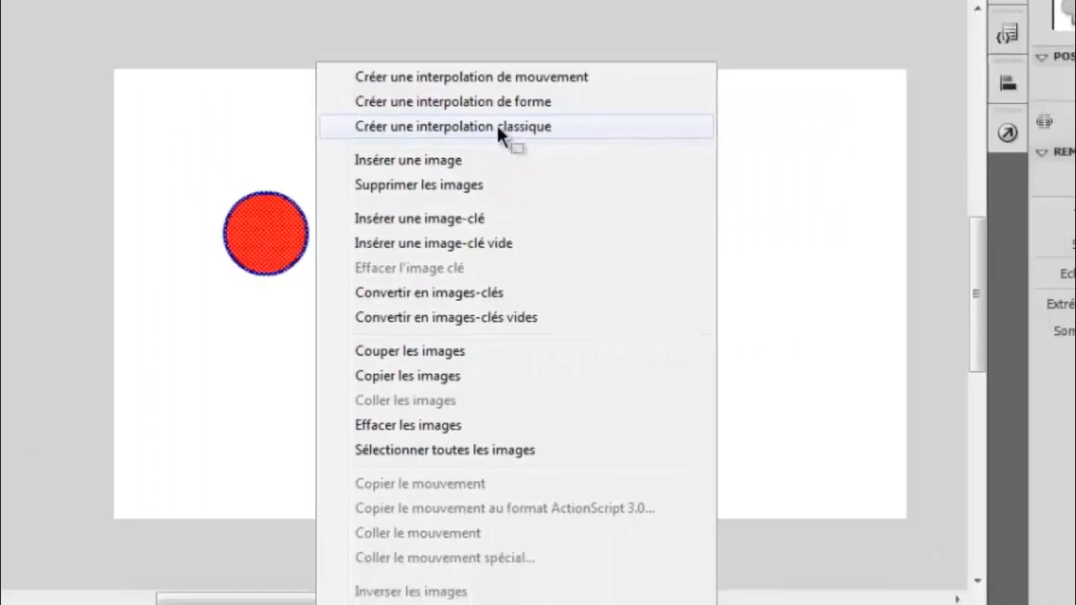
pyautogui.click(499, 127)
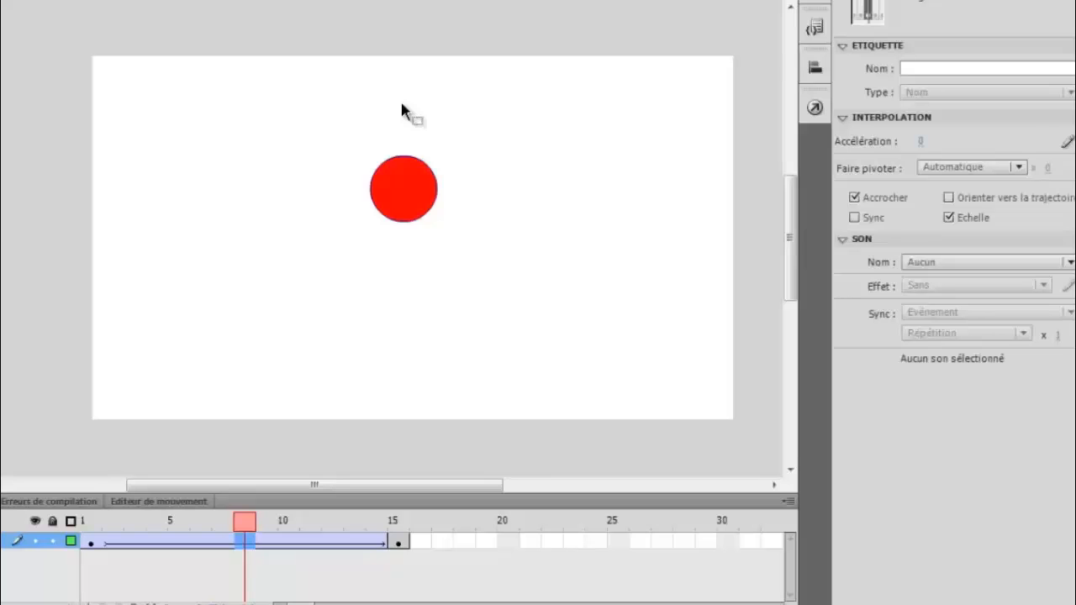
pyautogui.hotkey('ctrl', 'Return')
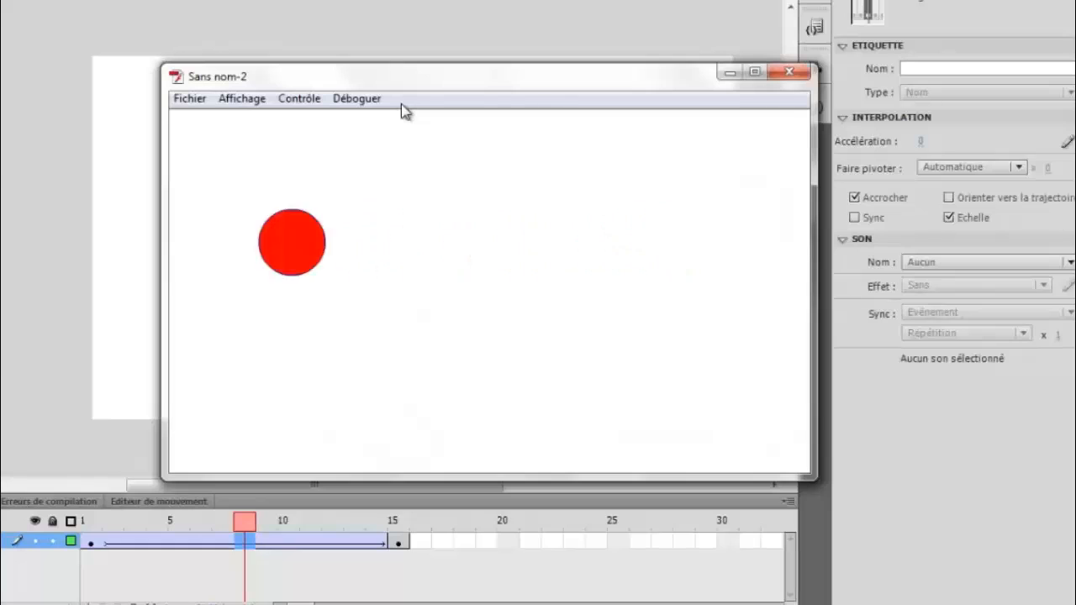
pyautogui.click(787, 73)
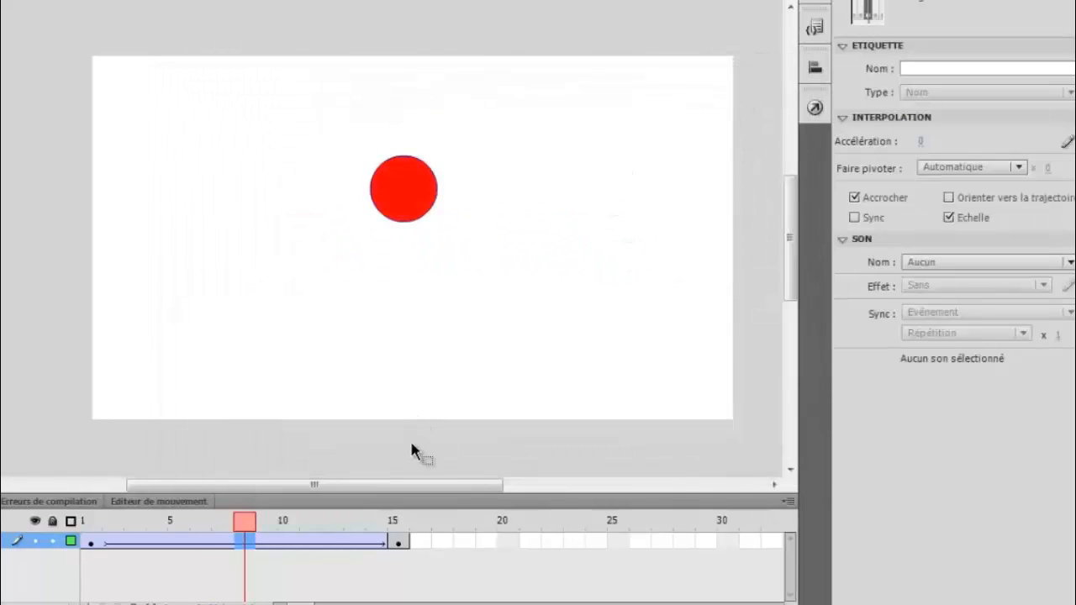
# Lengthen the animation by moving its last keyframe to frame 30, and preview the movie.
pyautogui.click(400, 544)
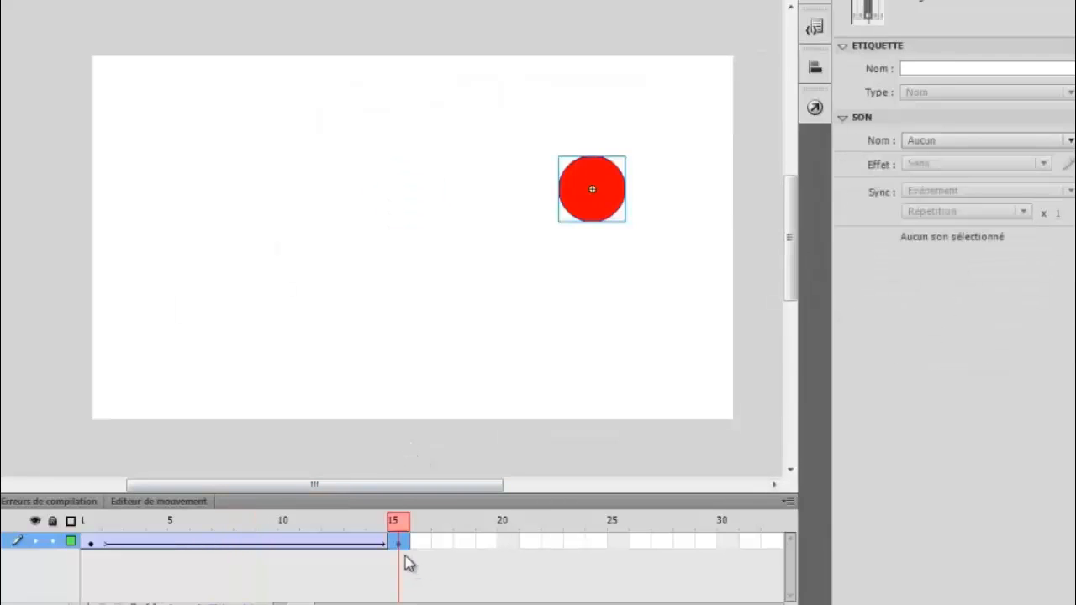
pyautogui.moveTo(400, 544); pyautogui.dragTo(731, 542)
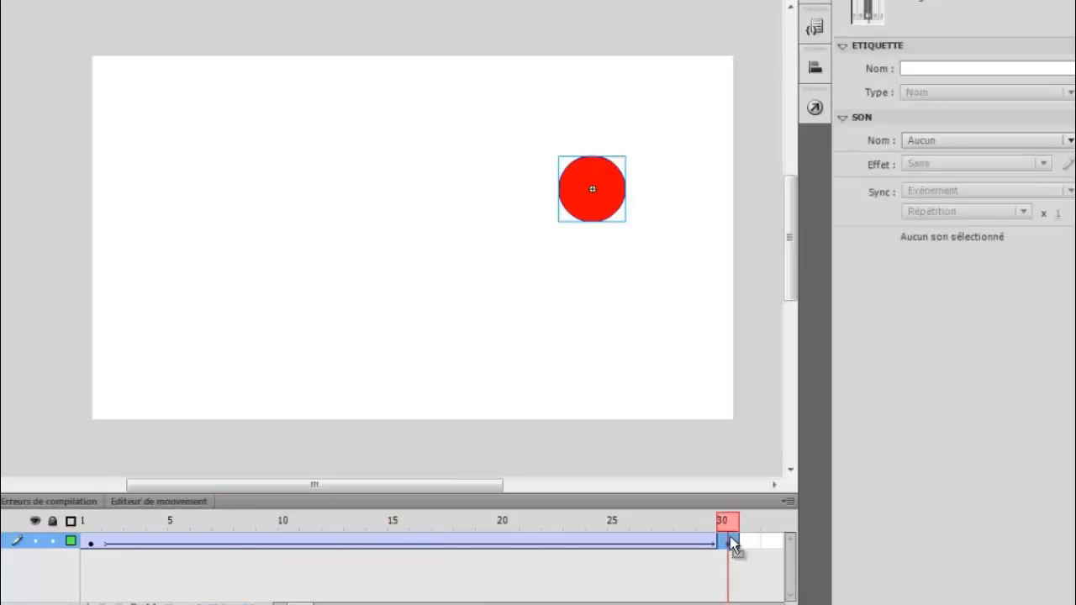
pyautogui.hotkey('ctrl', 'Return')
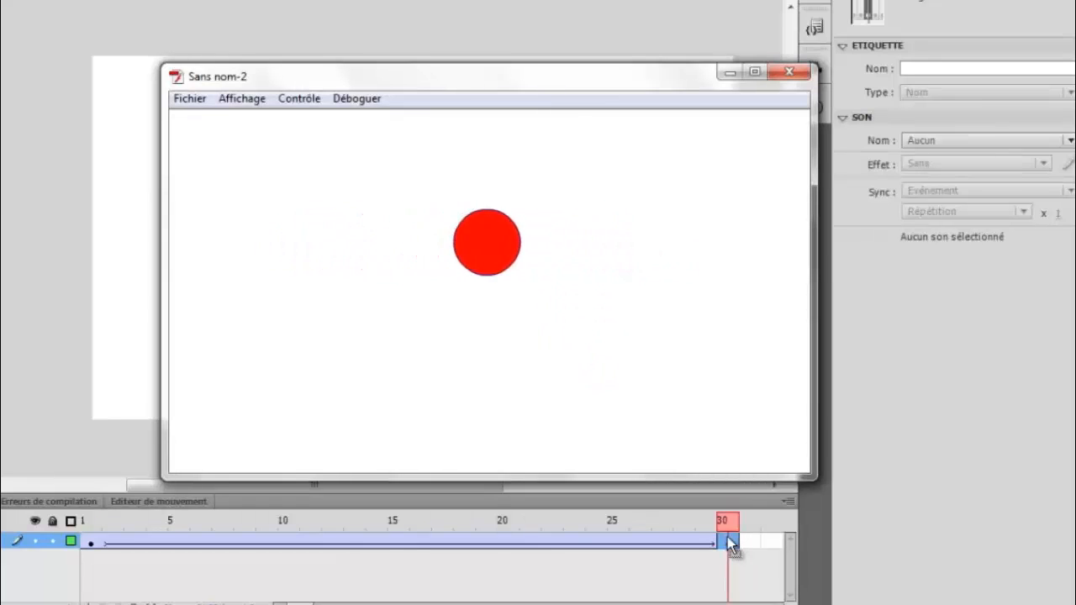
pyautogui.click(798, 74)
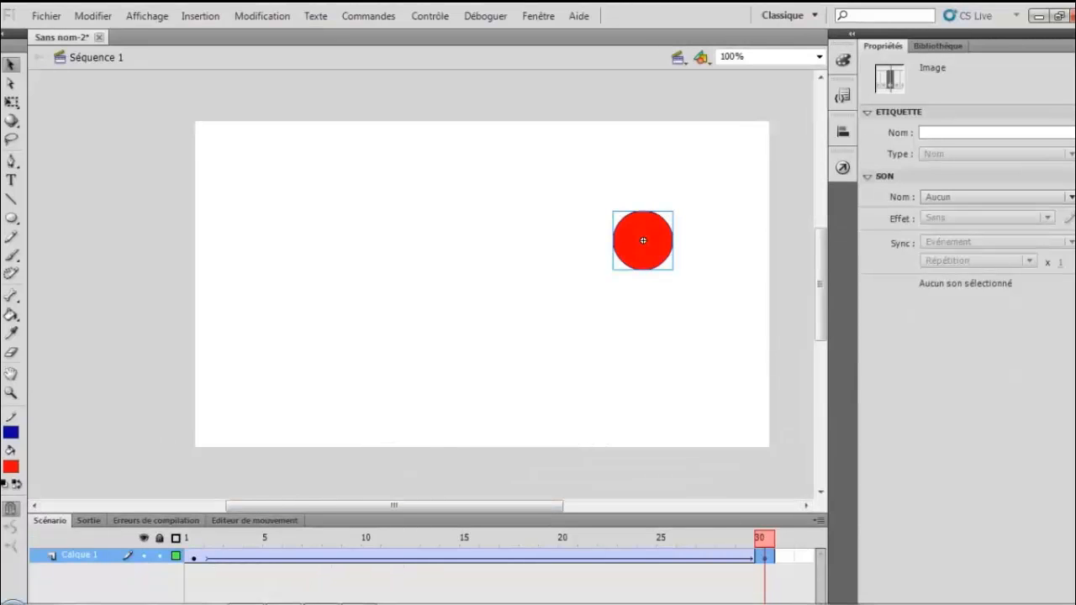
# Switch to Flash Player to view the water-cycle animation from its start, and close the player.
pyautogui.hotkey('ctrl', 'Return')
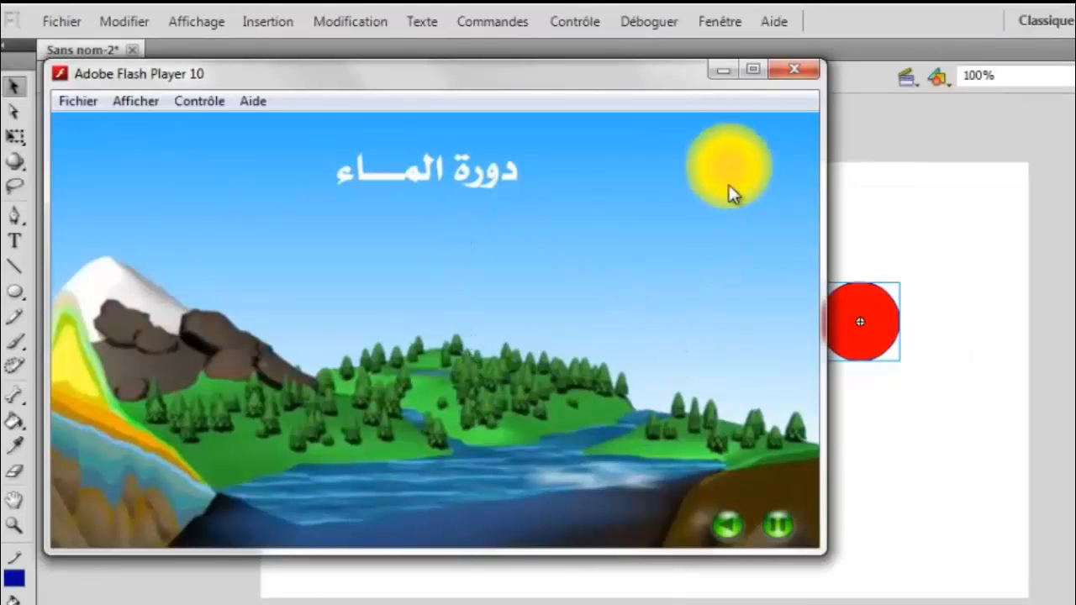
pyautogui.click(728, 528)
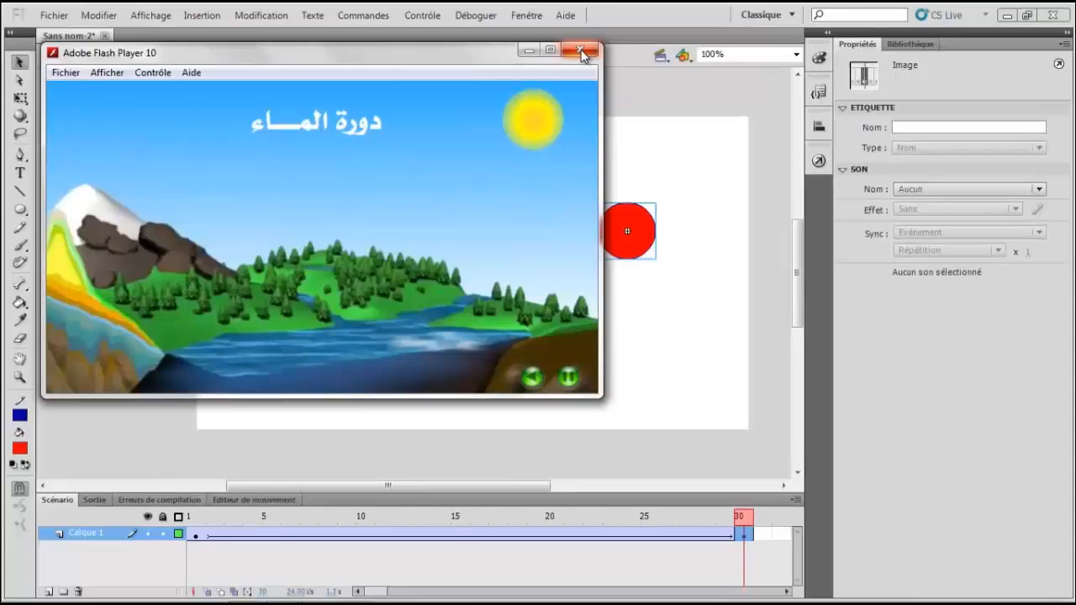
pyautogui.click(658, 57)
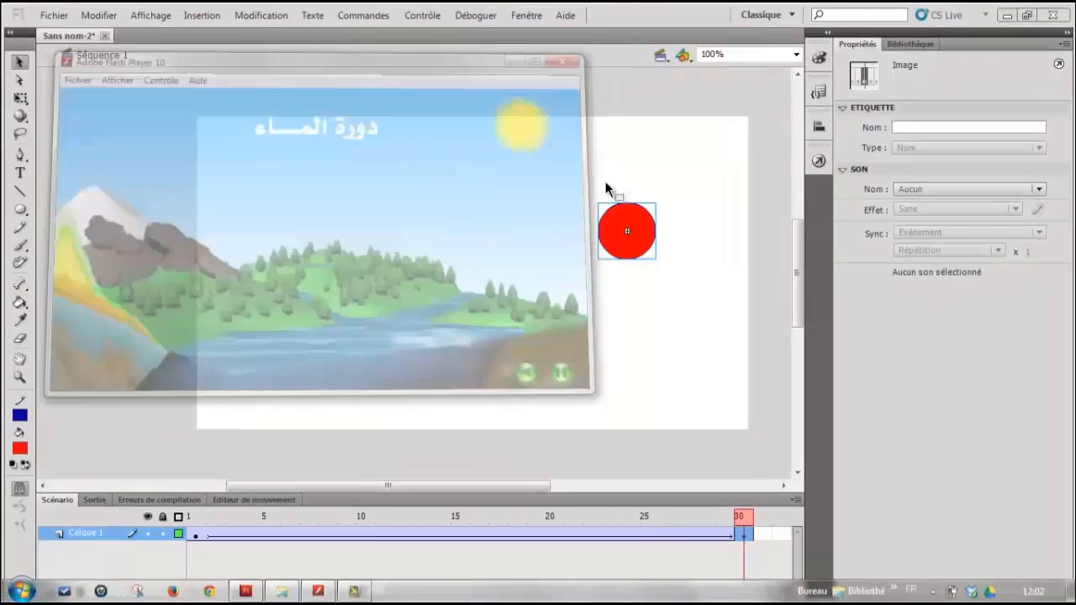
# Remove frames 2 to 31 from the timeline, leaving only the first keyframe.
pyautogui.click(626, 221)
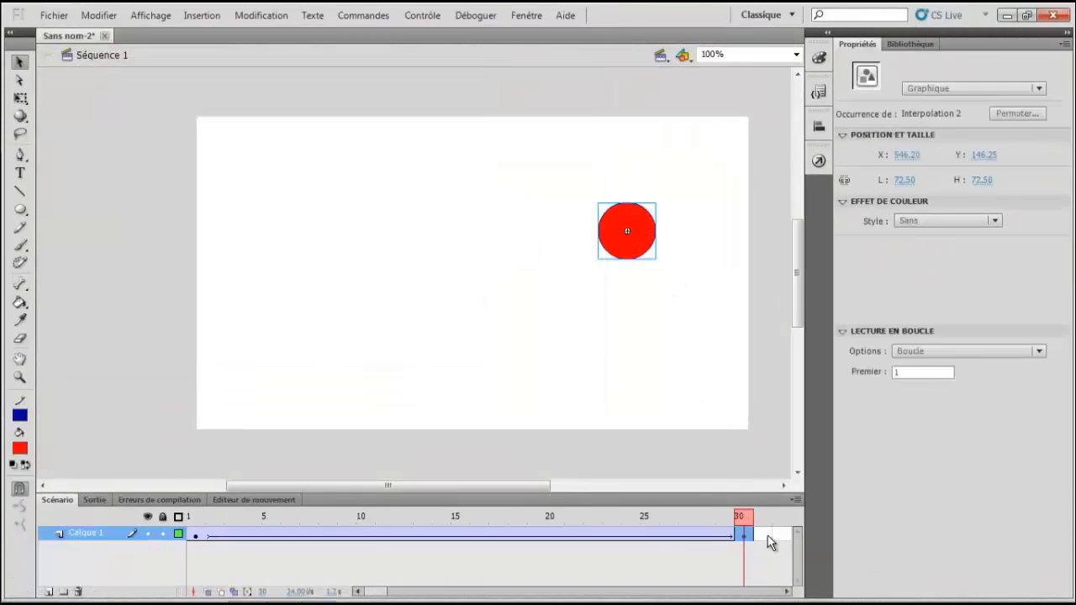
pyautogui.moveTo(768, 535); pyautogui.dragTo(215, 538)
pyautogui.rightClick(261, 533)
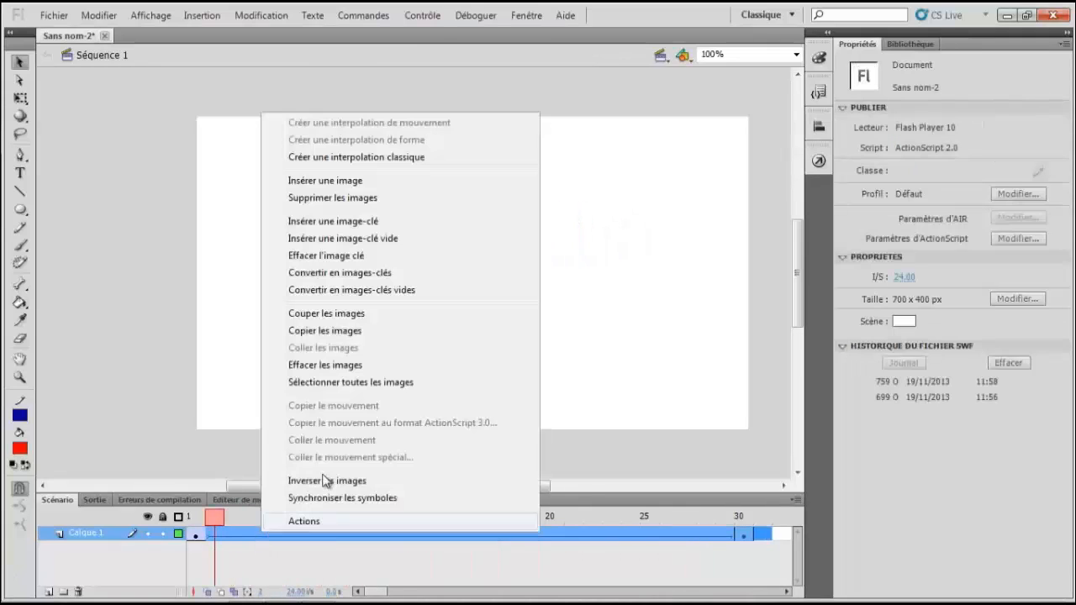
pyautogui.click(370, 200)
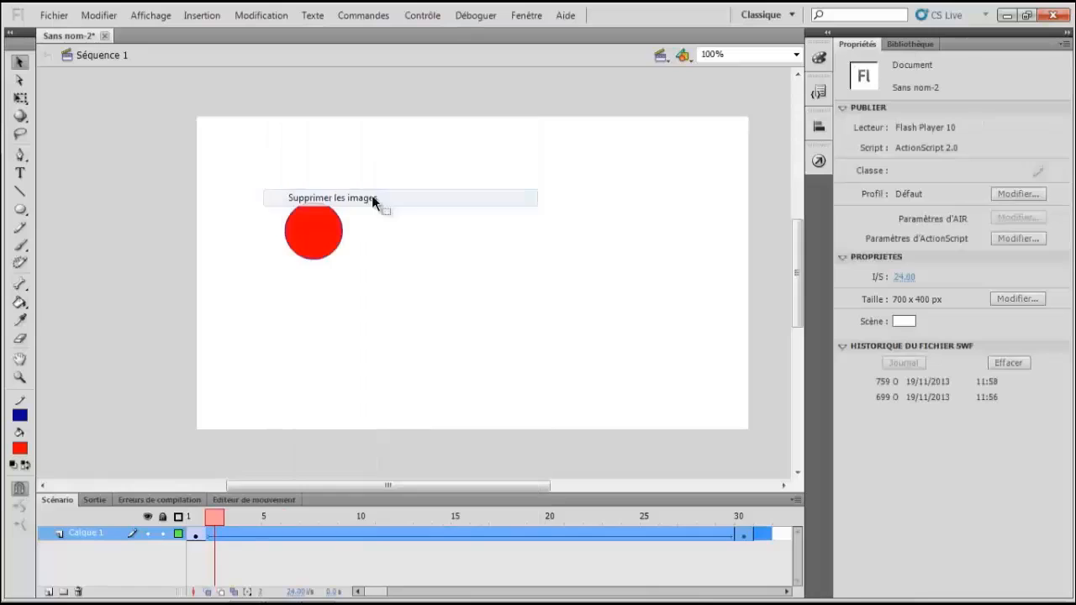
pyautogui.click(197, 535)
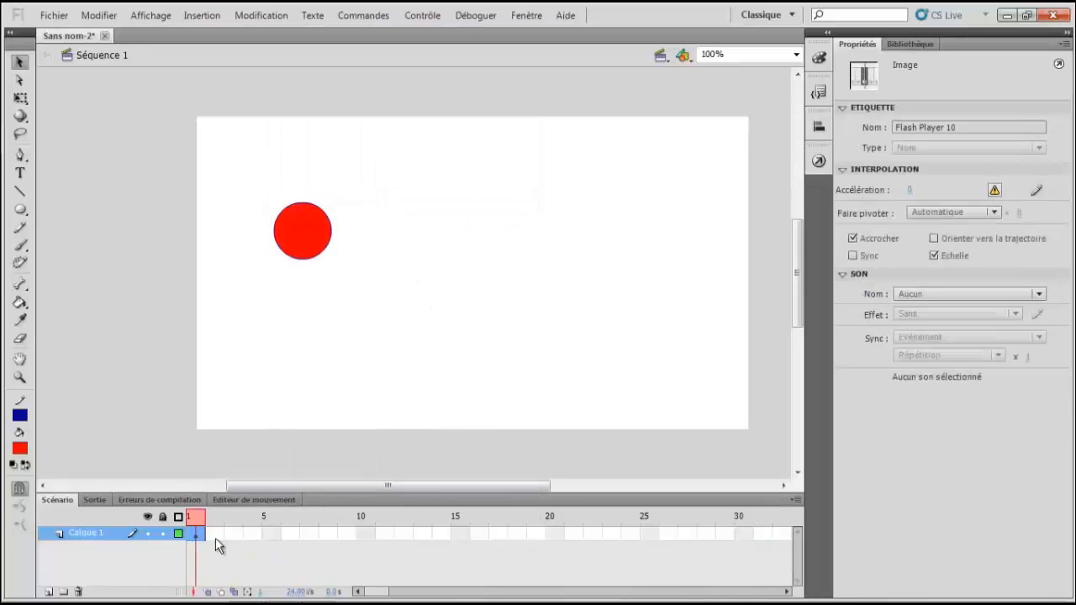
# Set the timeline's frame display size to Normales and delete the red circle from the stage.
pyautogui.click(795, 499)
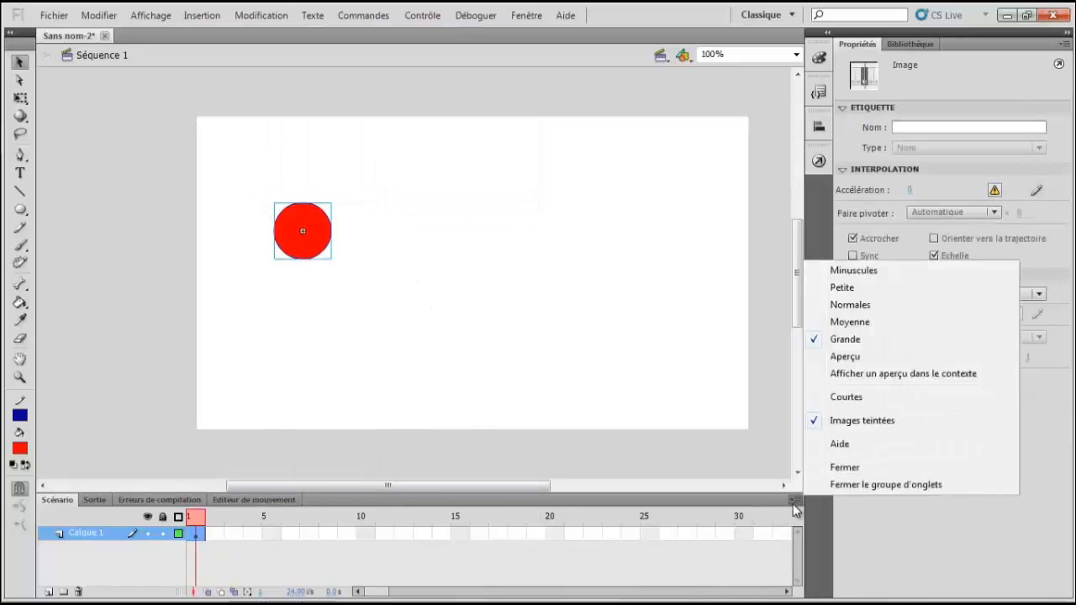
pyautogui.click(842, 307)
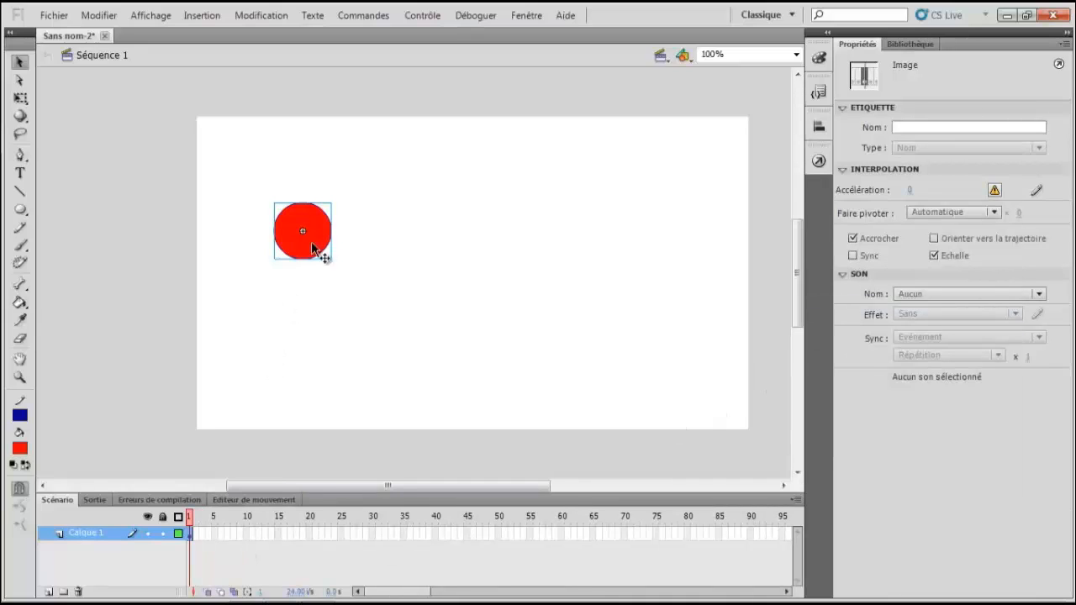
pyautogui.click(313, 237)
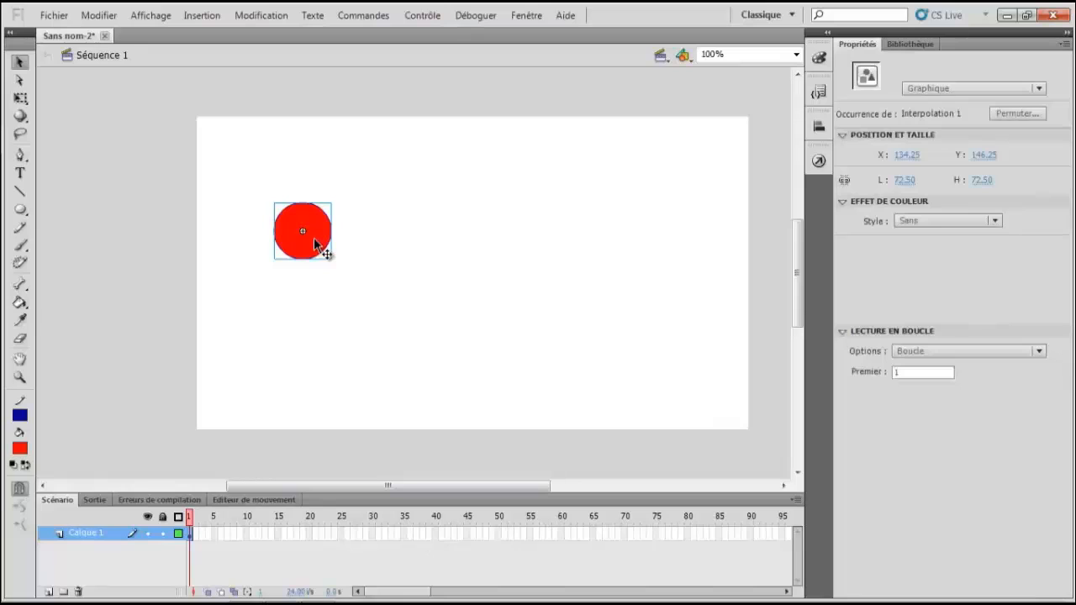
pyautogui.press('Delete')
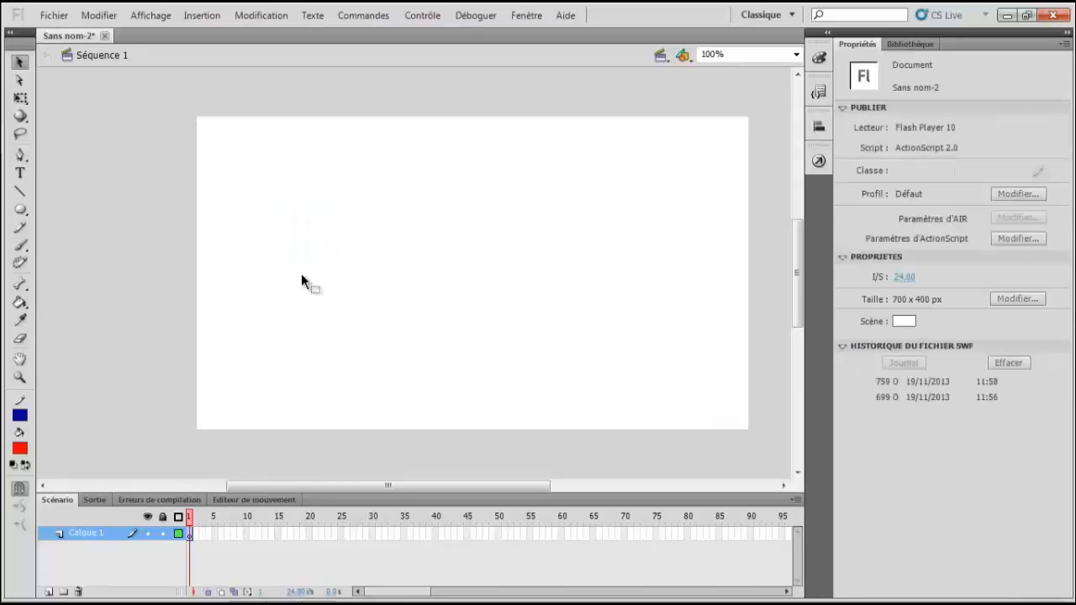
# Remove the interpolation from frame 1 and place the cycleDeEau PNG image from the projetFlash folder on the stage.
pyautogui.rightClick(188, 531)
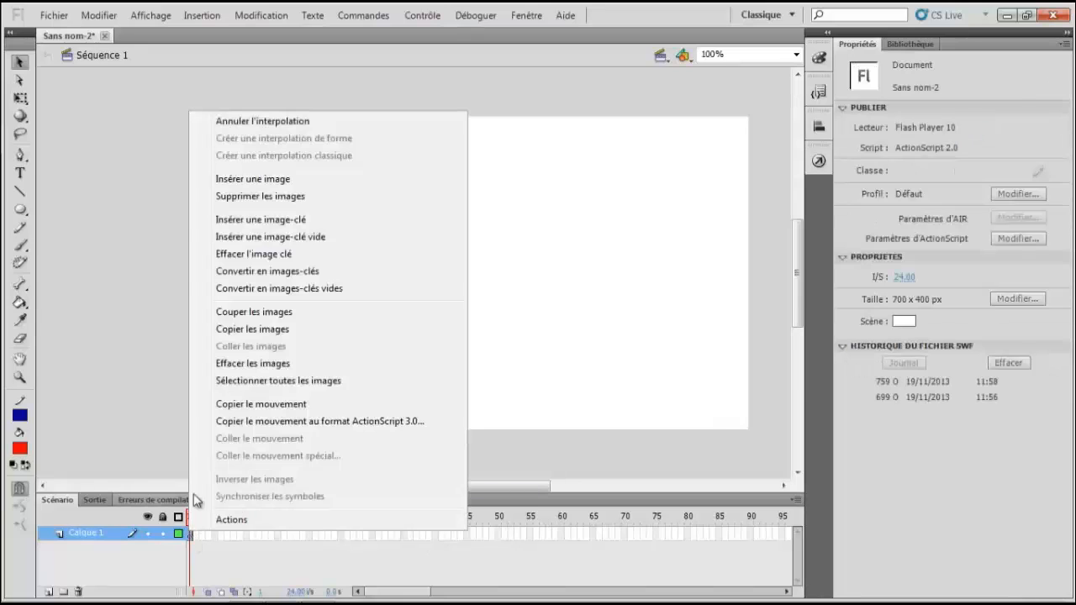
pyautogui.click(286, 124)
pyautogui.click(253, 591)
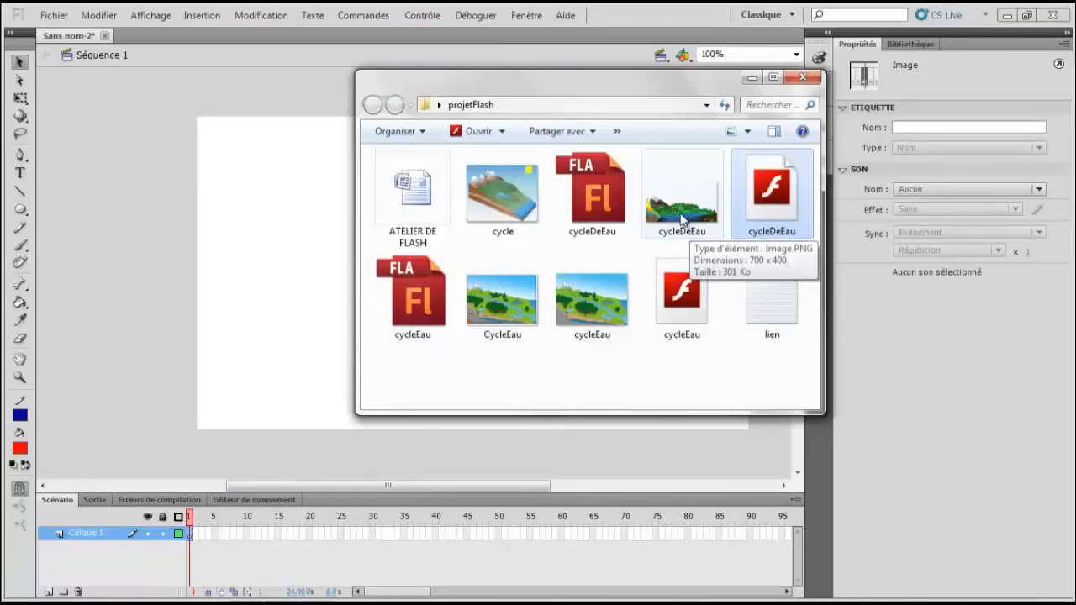
pyautogui.moveTo(682, 218); pyautogui.dragTo(264, 281)
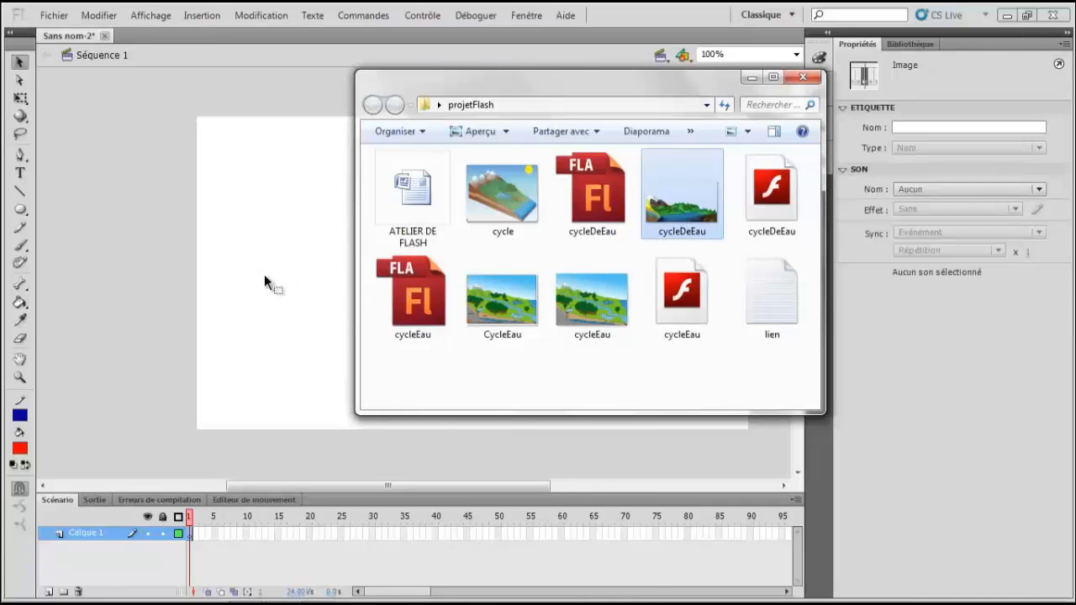
pyautogui.moveTo(242, 339); pyautogui.dragTo(243, 341)
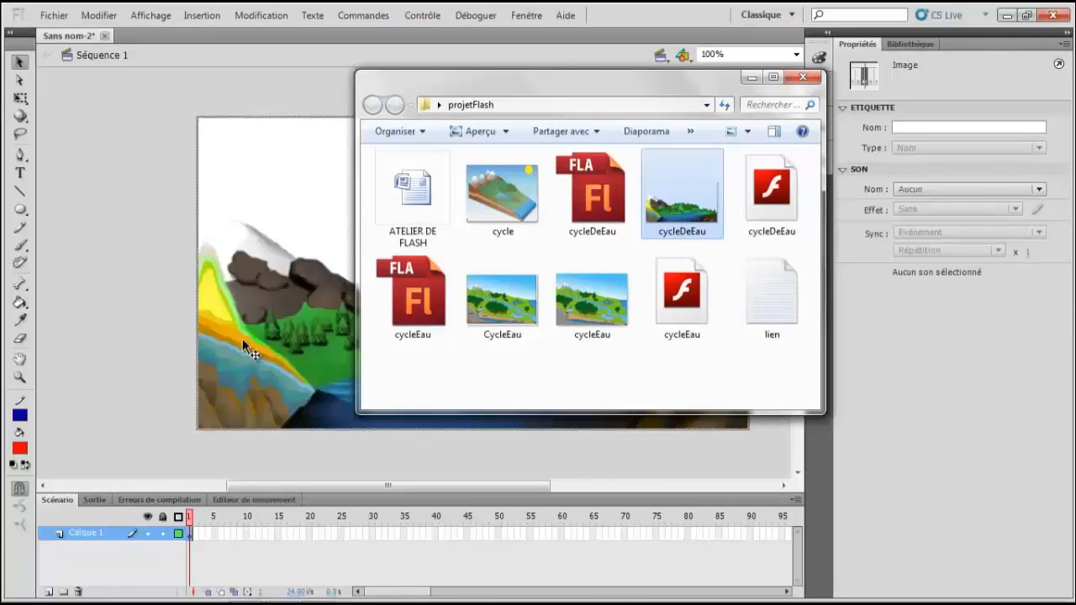
pyautogui.click(243, 342)
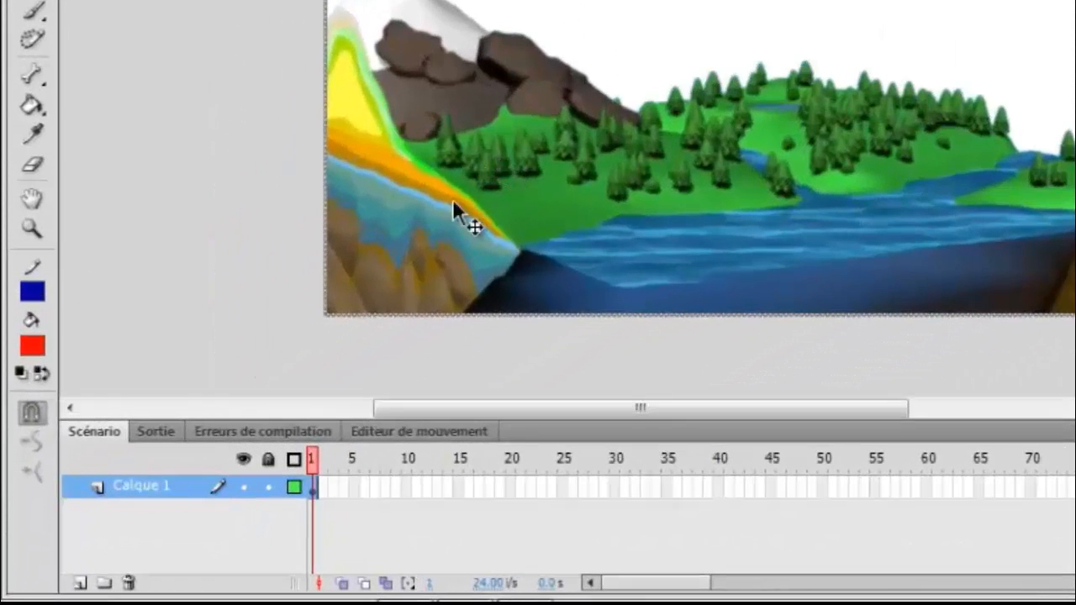
# Rename the layer holding the landscape image as arrPlan.
pyautogui.doubleClick(155, 488)
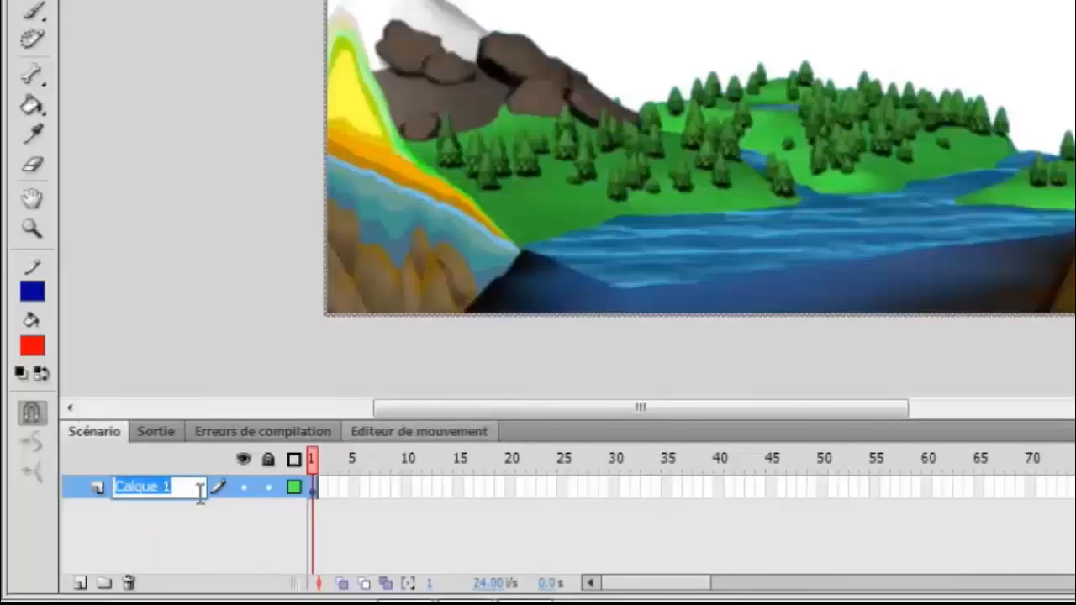
pyautogui.write('arrPlan')
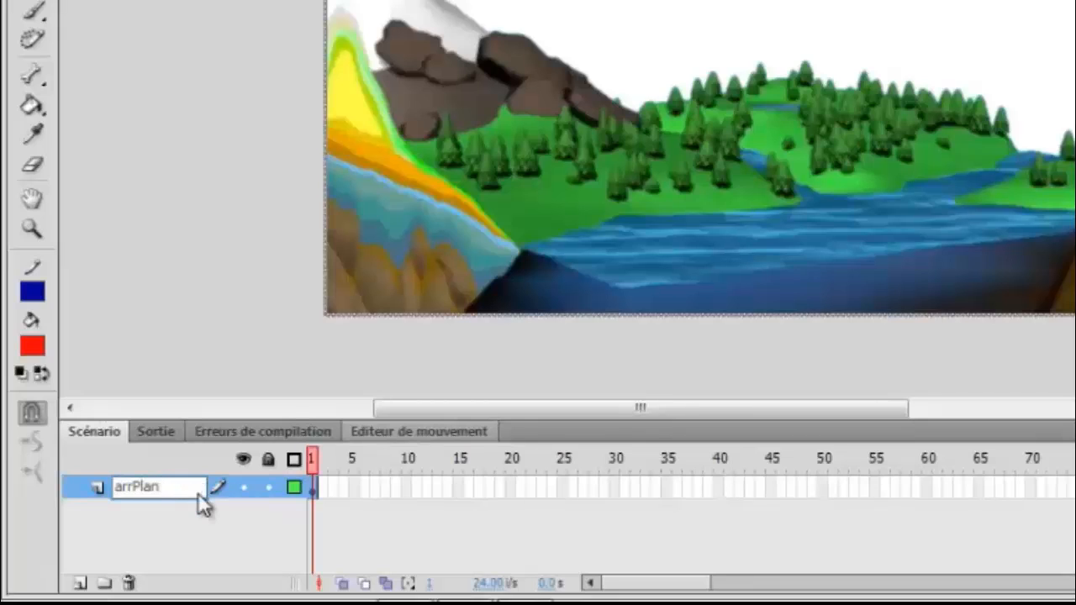
pyautogui.press('Return')
# Add a new layer above arrPlan and name it nuages.
pyautogui.click(80, 584)
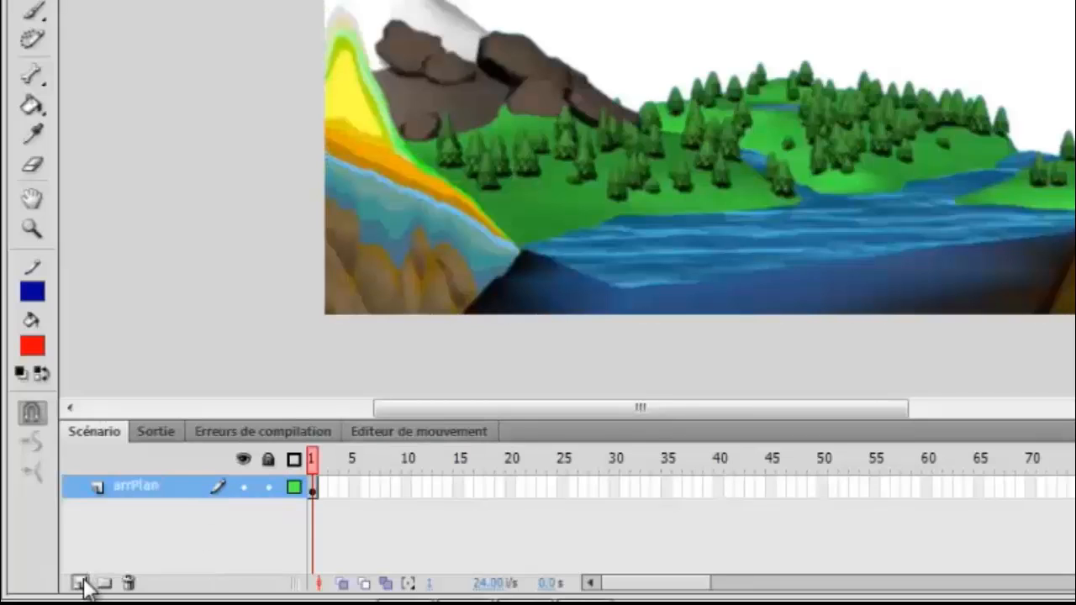
pyautogui.doubleClick(141, 486)
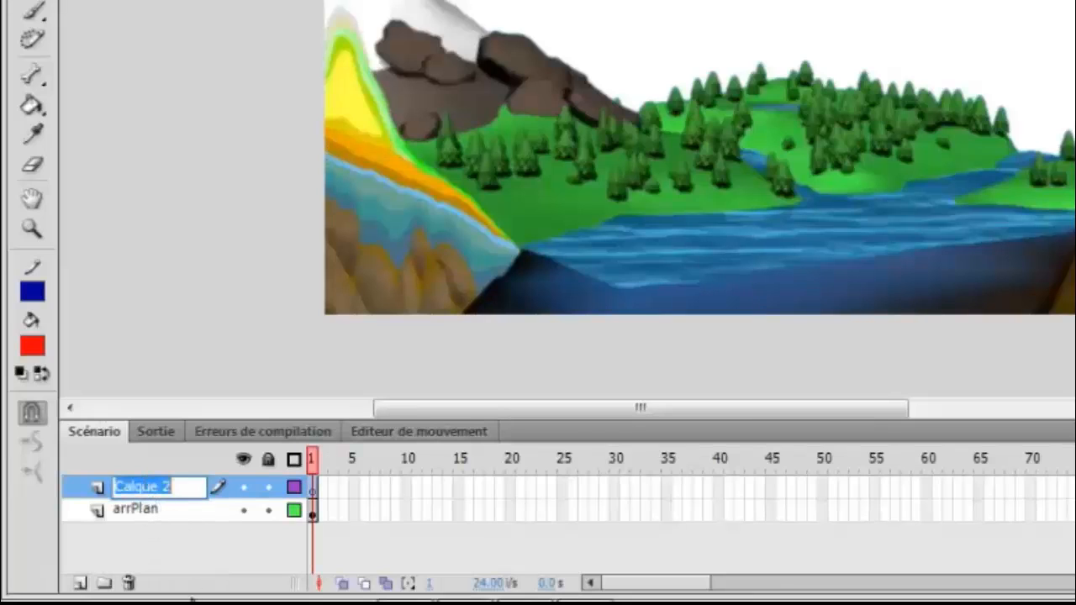
pyautogui.write('n')
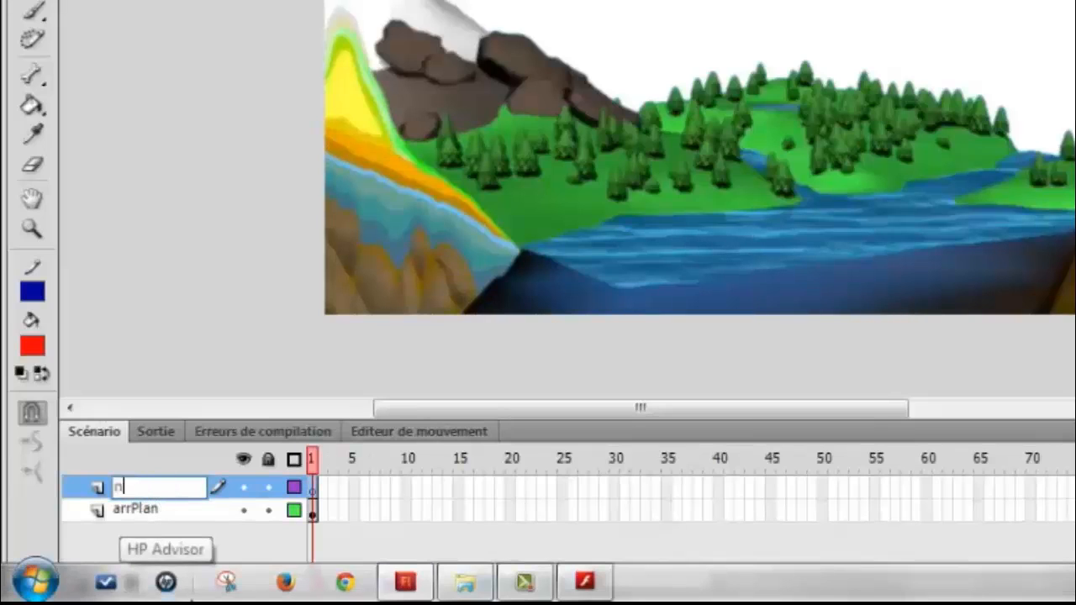
pyautogui.write('uages')
pyautogui.press('Return')
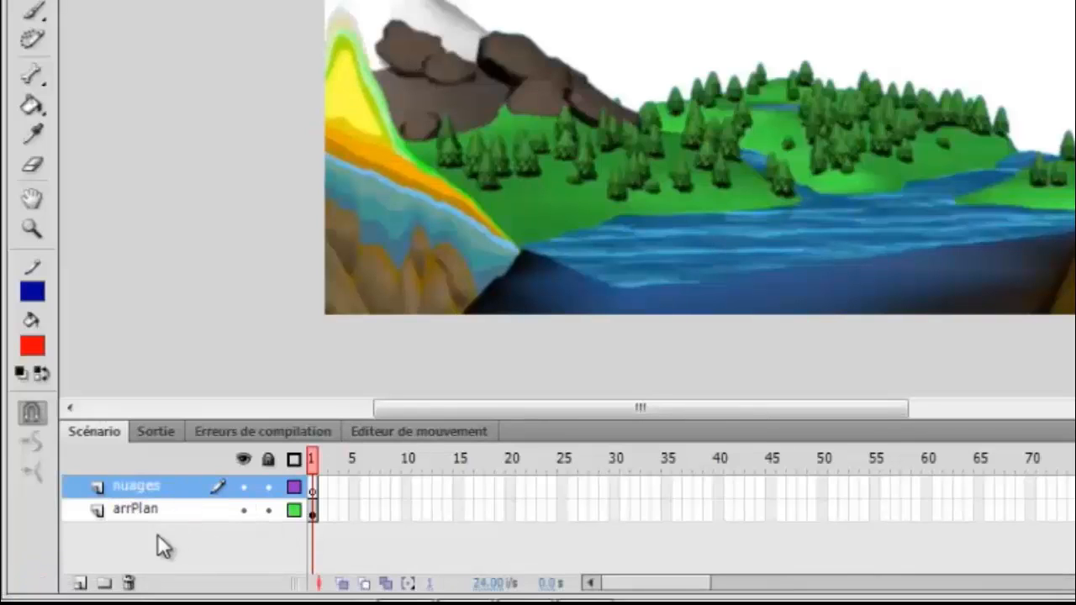
# Add another layer above nuages and name it Soleil.
pyautogui.click(81, 582)
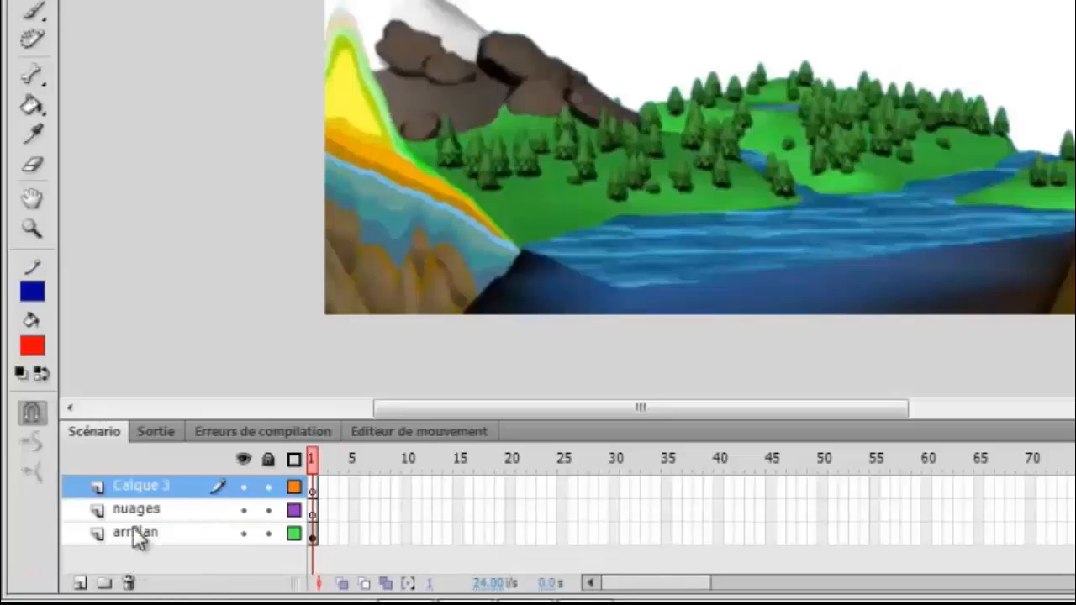
pyautogui.doubleClick(143, 485)
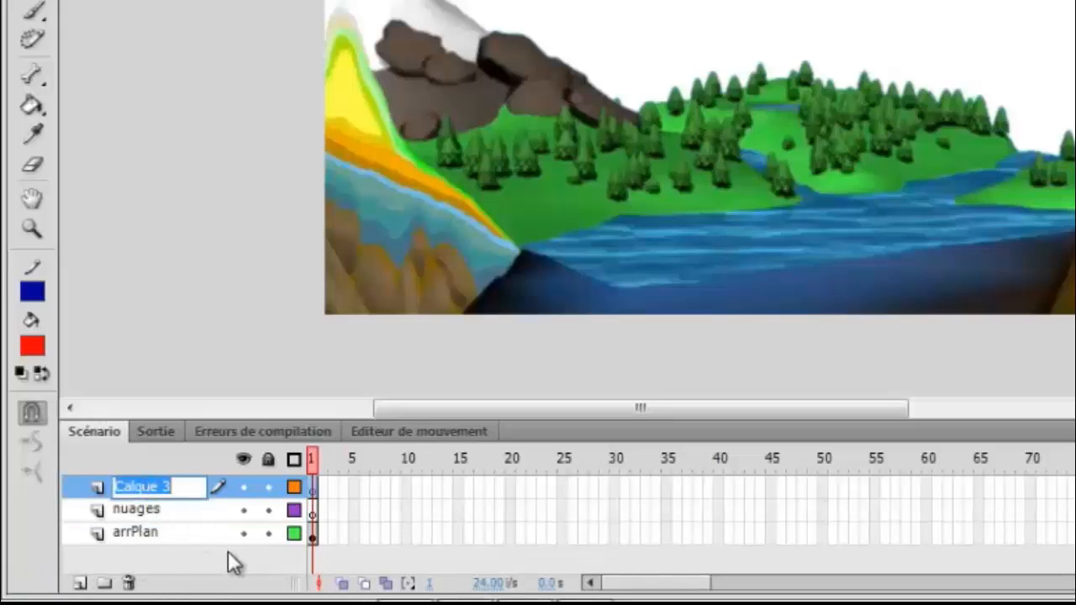
pyautogui.write('Solei')
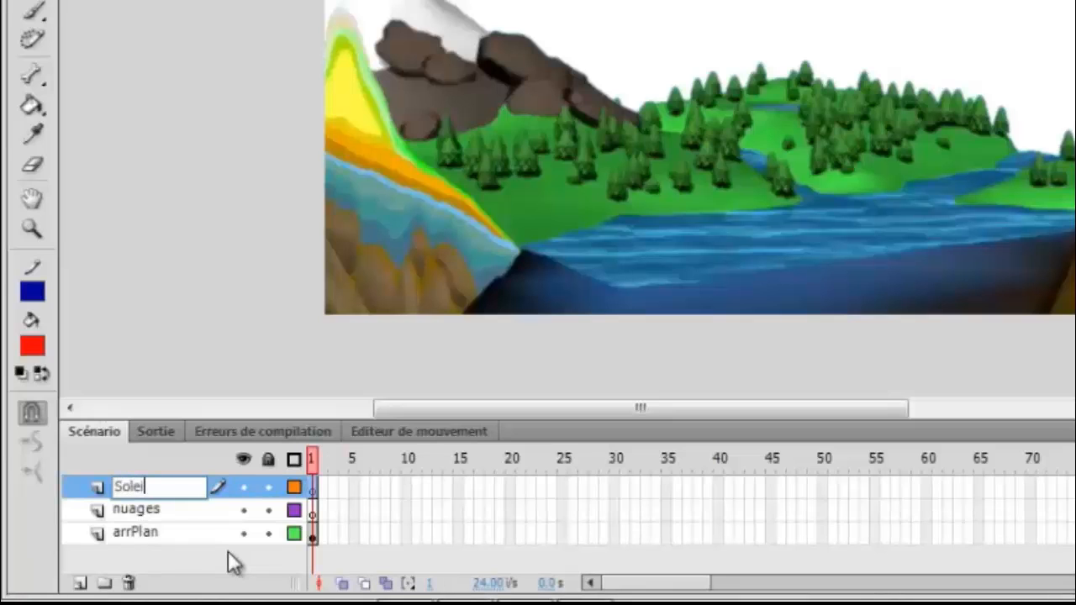
pyautogui.write('l')
pyautogui.press('Return')
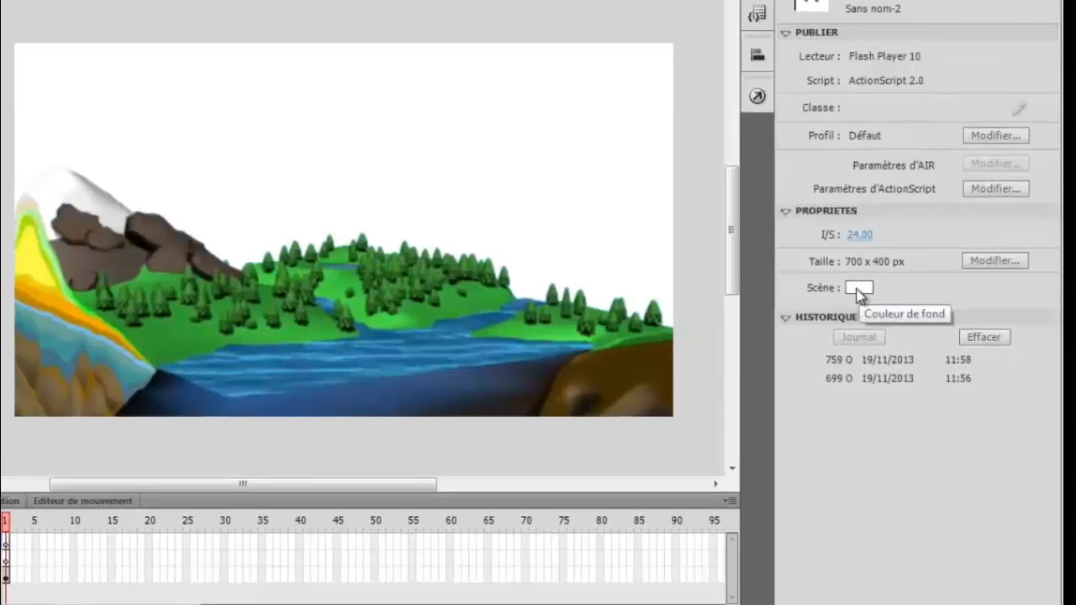
# Set the stage's background colour to a bright sky blue.
pyautogui.click(859, 288)
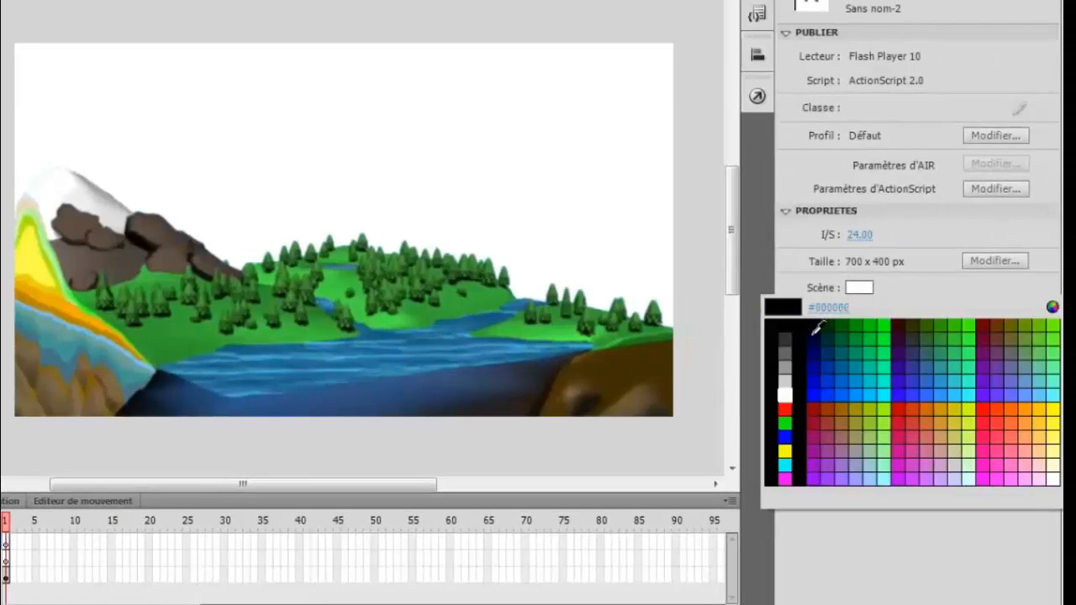
pyautogui.click(851, 387)
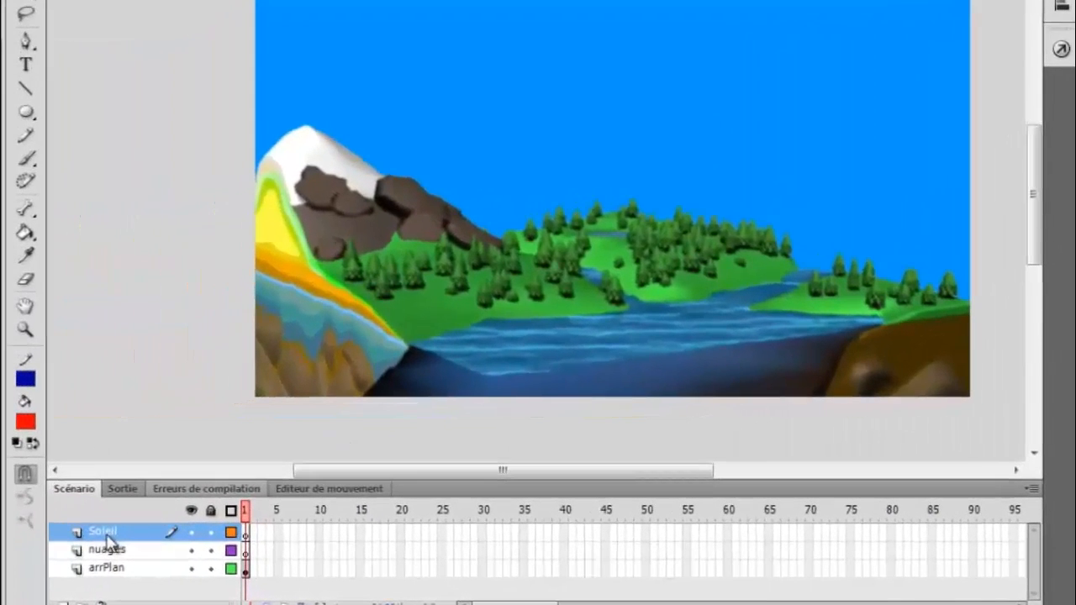
# Draw the sun on the Soleil layer as a yellow-orange circle without a stroke, in the sky at the scene's upper right.
pyautogui.click(2, 137)
pyautogui.click(26, 113)
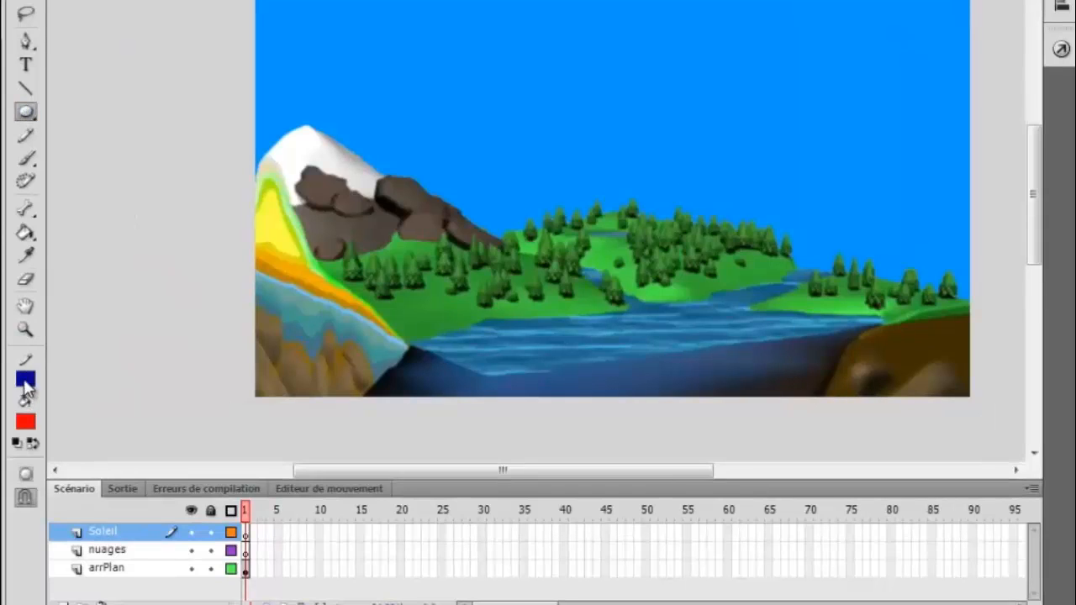
pyautogui.click(31, 421)
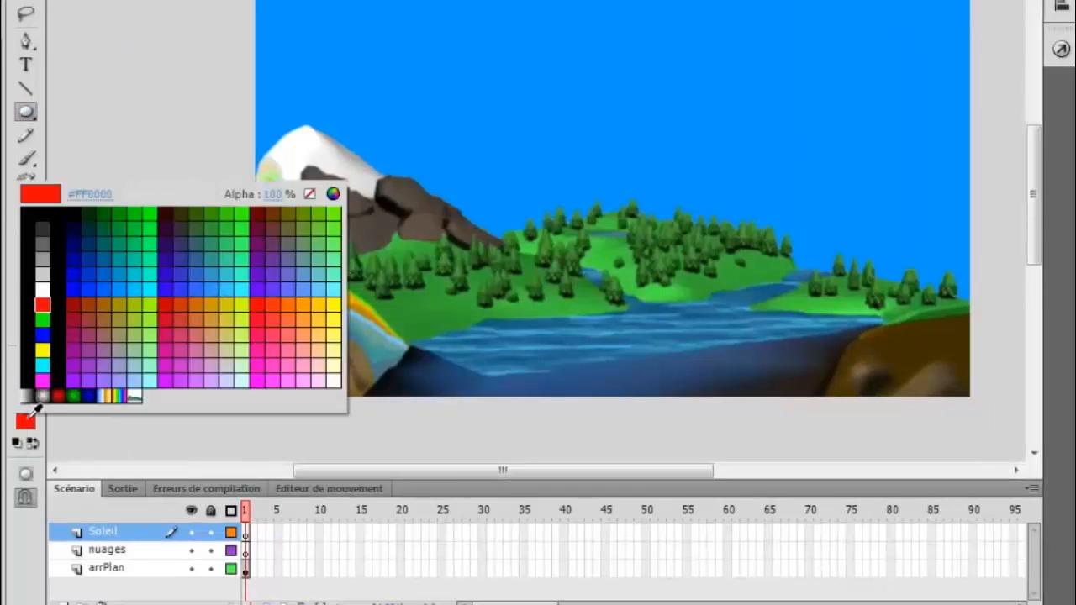
pyautogui.click(328, 296)
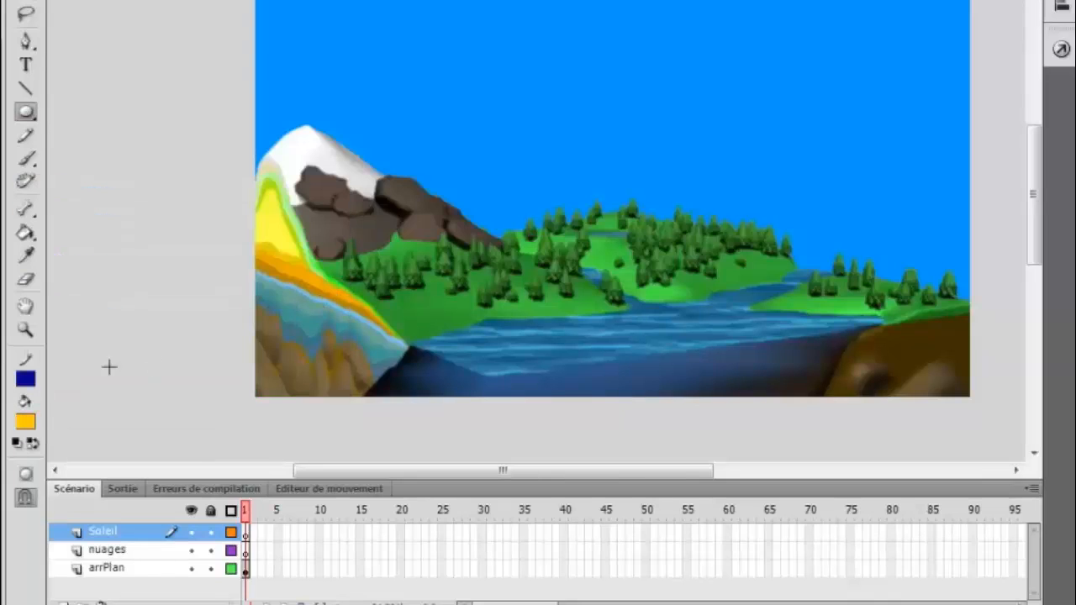
pyautogui.click(32, 377)
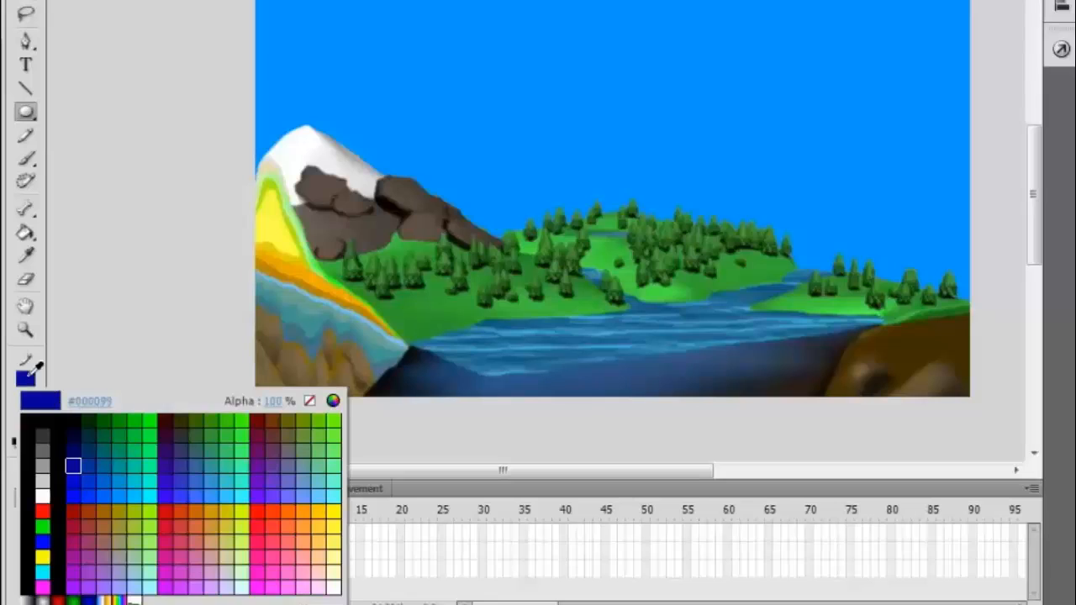
pyautogui.click(310, 401)
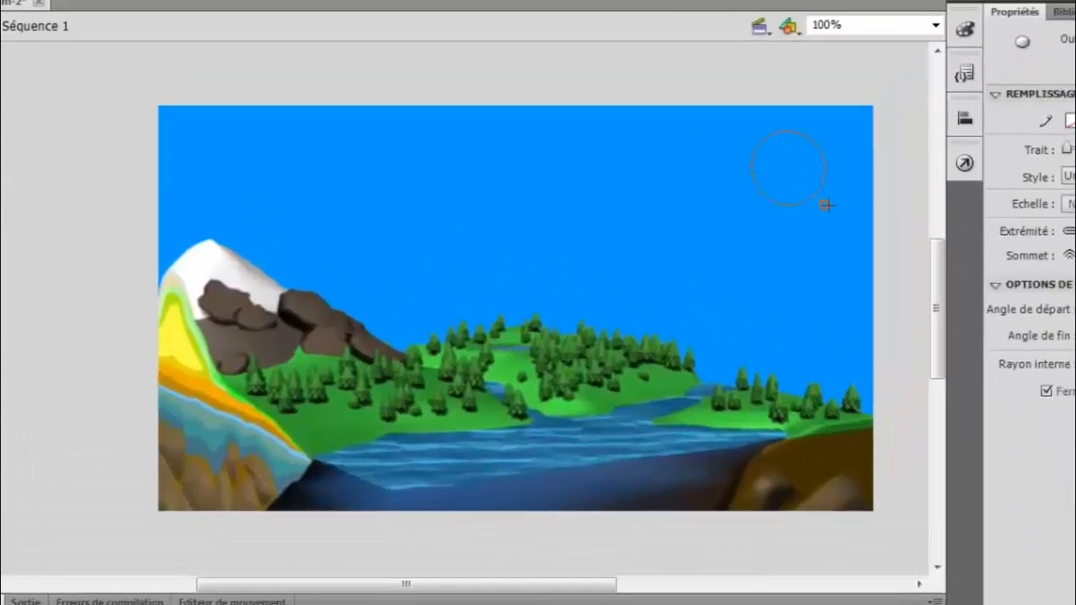
pyautogui.moveTo(838, 215); pyautogui.dragTo(839, 216)
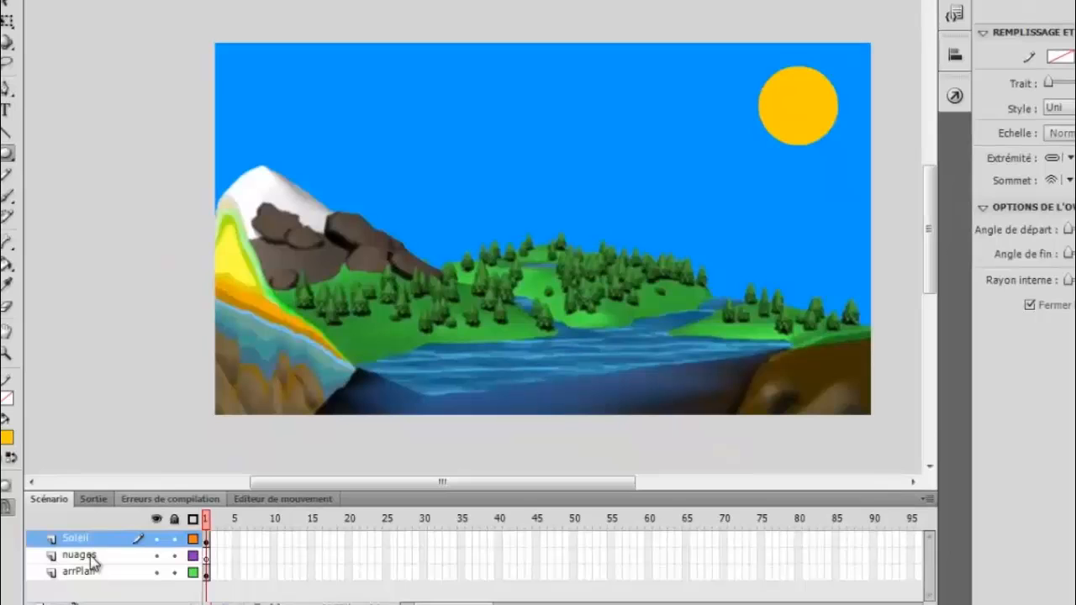
# Draw a cloud on the nuages layer from overlapping white ovals without a stroke, just outside the stage beyond its upper left edge.
pyautogui.click(92, 559)
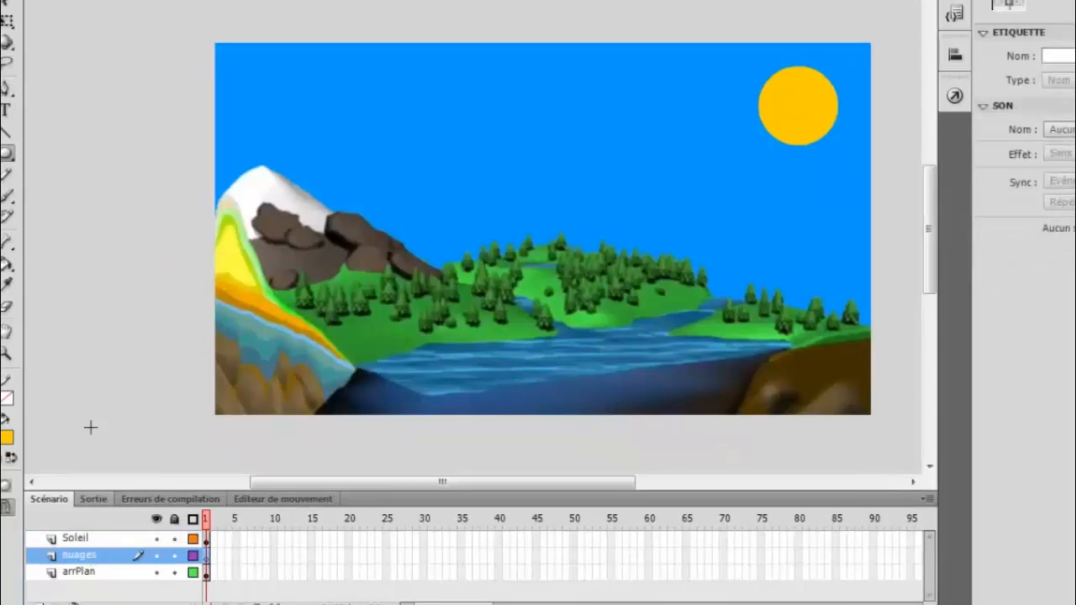
pyautogui.click(7, 154)
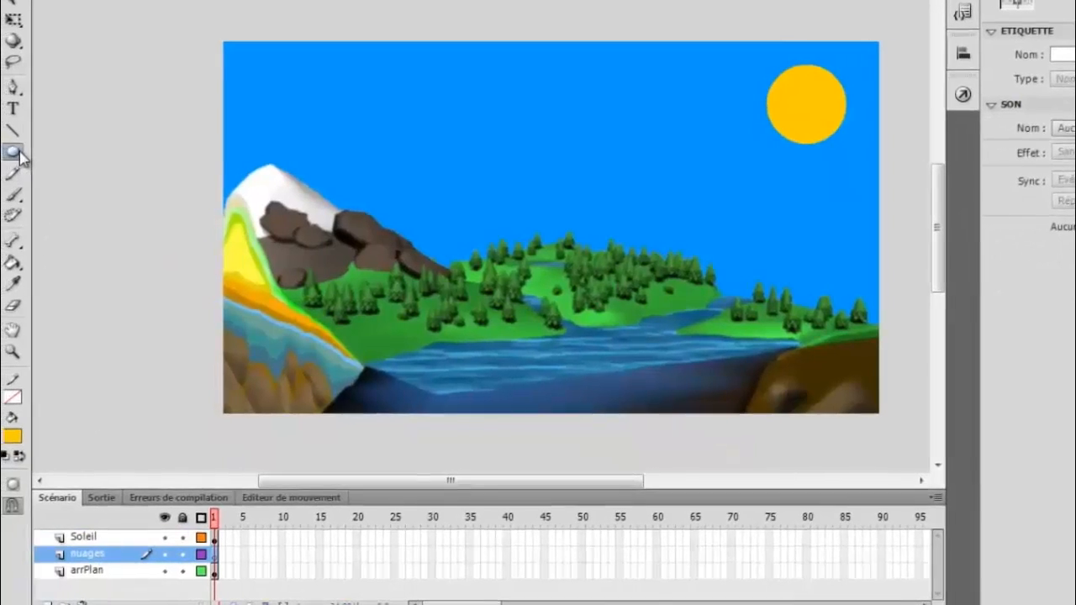
pyautogui.click(6, 438)
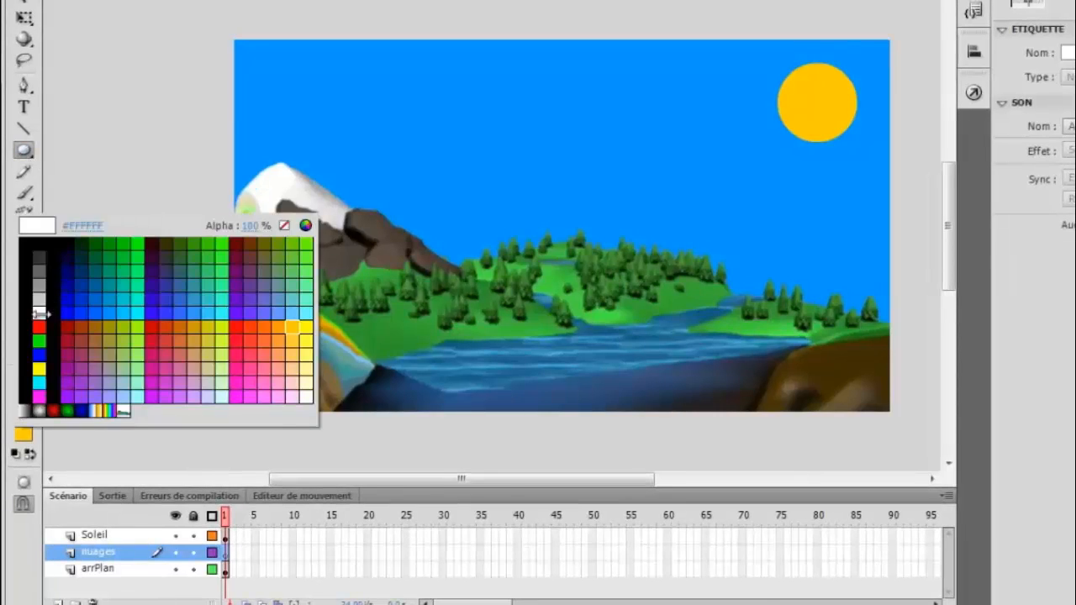
pyautogui.click(40, 313)
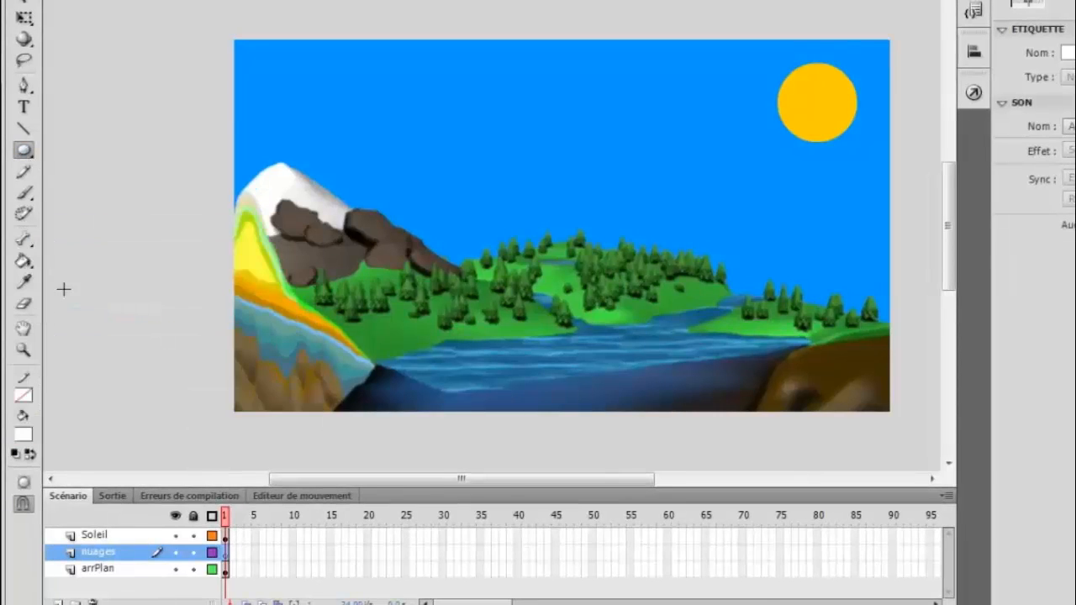
pyautogui.moveTo(145, 87)
pyautogui.mouseDown()
pyautogui.moveTo(180, 123)
pyautogui.moveTo(214, 132)
pyautogui.mouseUp()
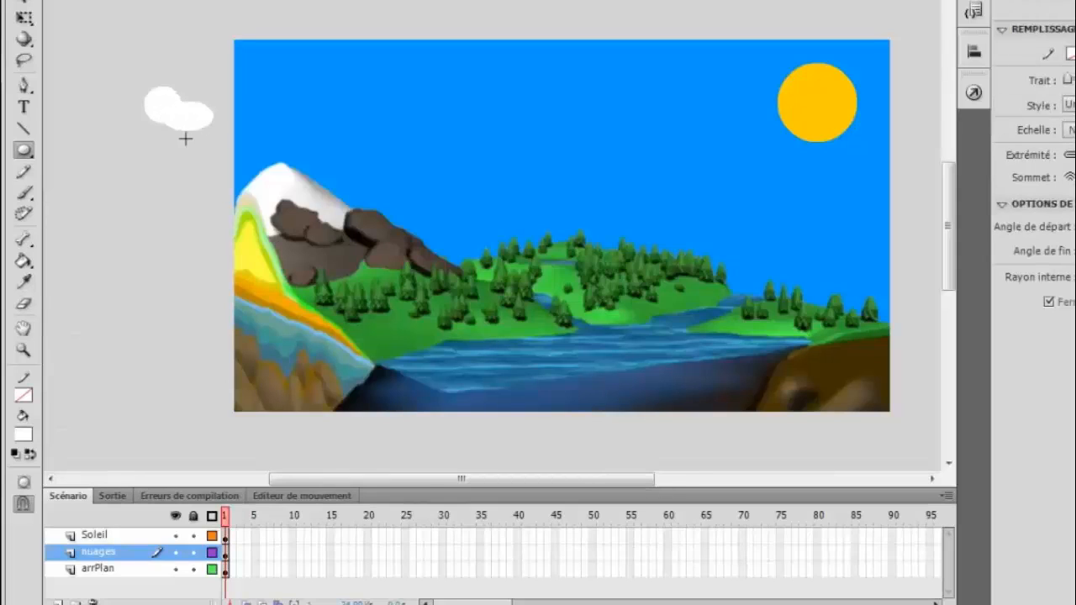
pyautogui.moveTo(118, 99); pyautogui.dragTo(211, 157)
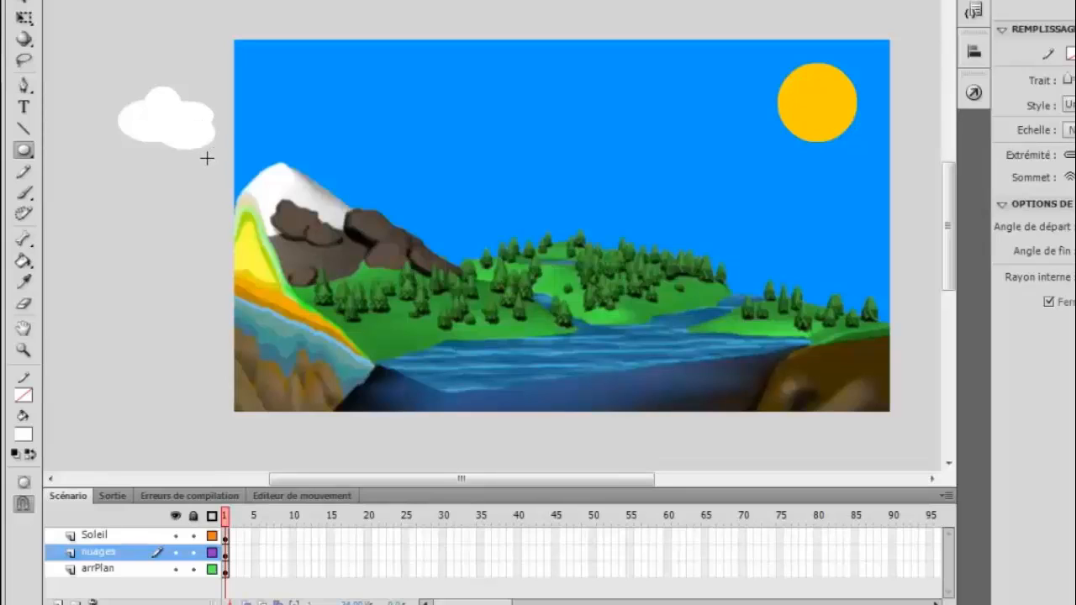
pyautogui.moveTo(119, 125); pyautogui.dragTo(181, 166)
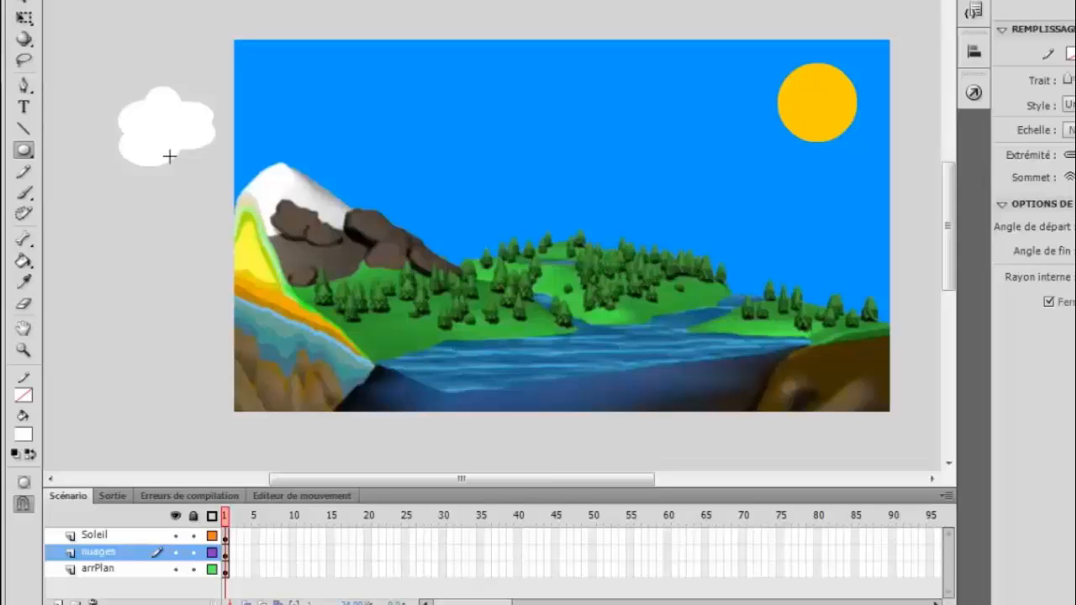
# Convert the white cloud on the nuages layer into a movie clip (Clip) symbol named nuage.
pyautogui.press('v')
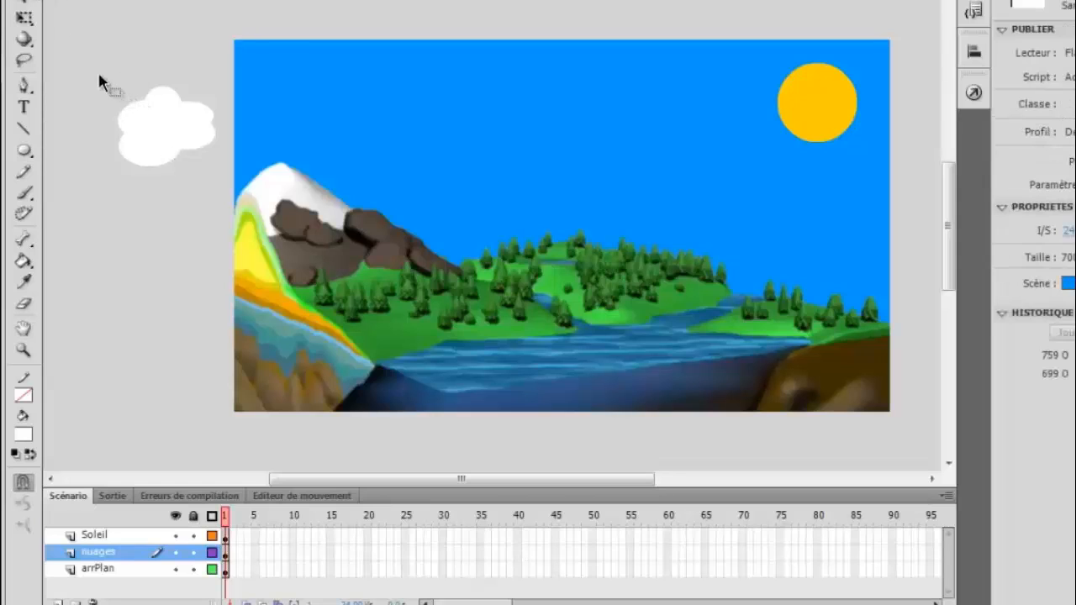
pyautogui.moveTo(79, 63); pyautogui.dragTo(231, 190)
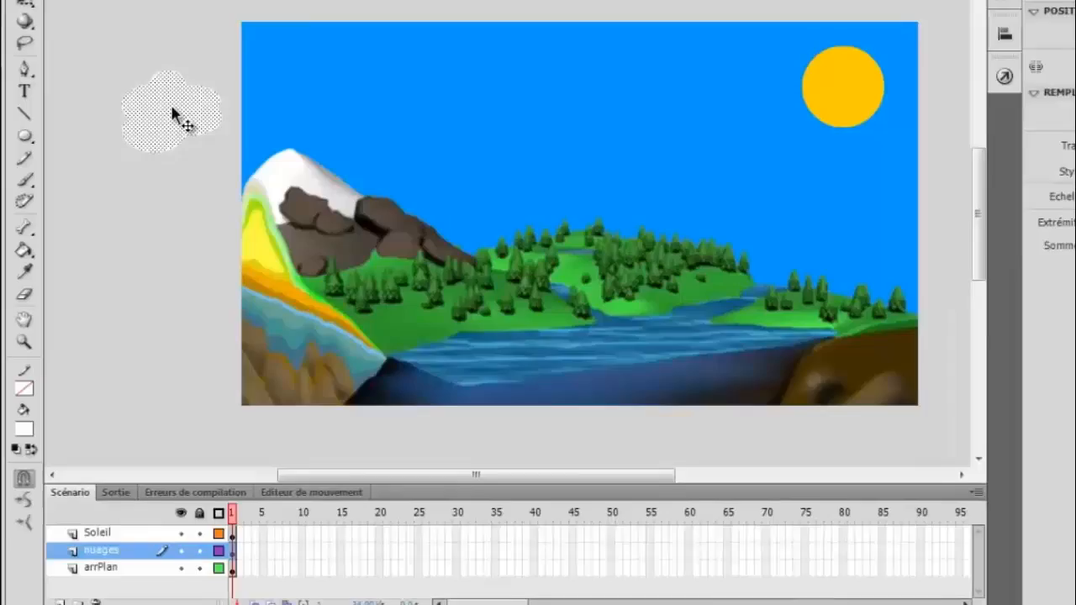
pyautogui.rightClick(170, 104)
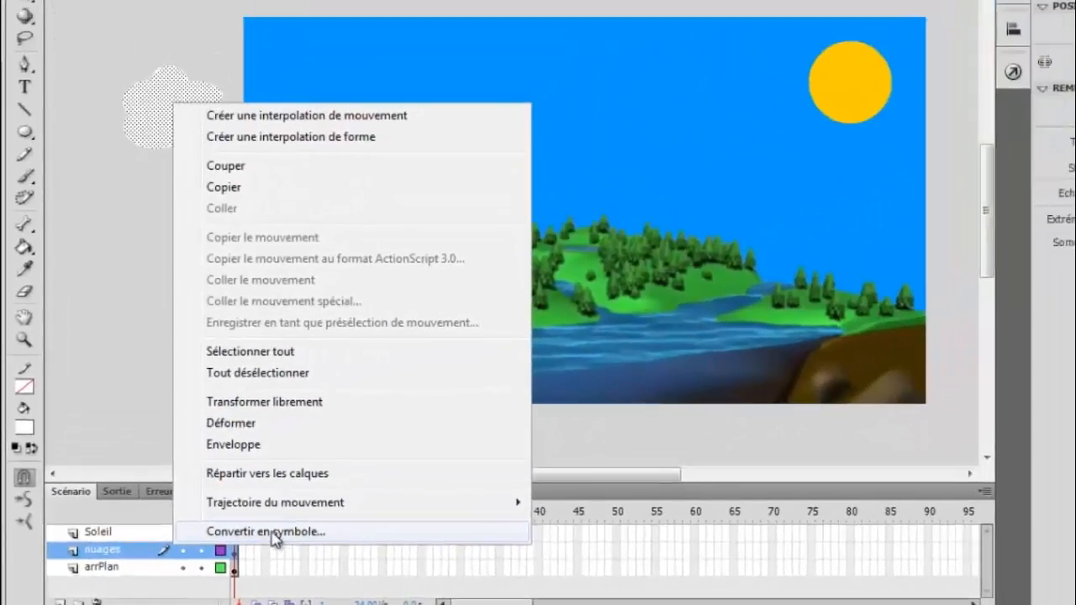
pyautogui.click(361, 501)
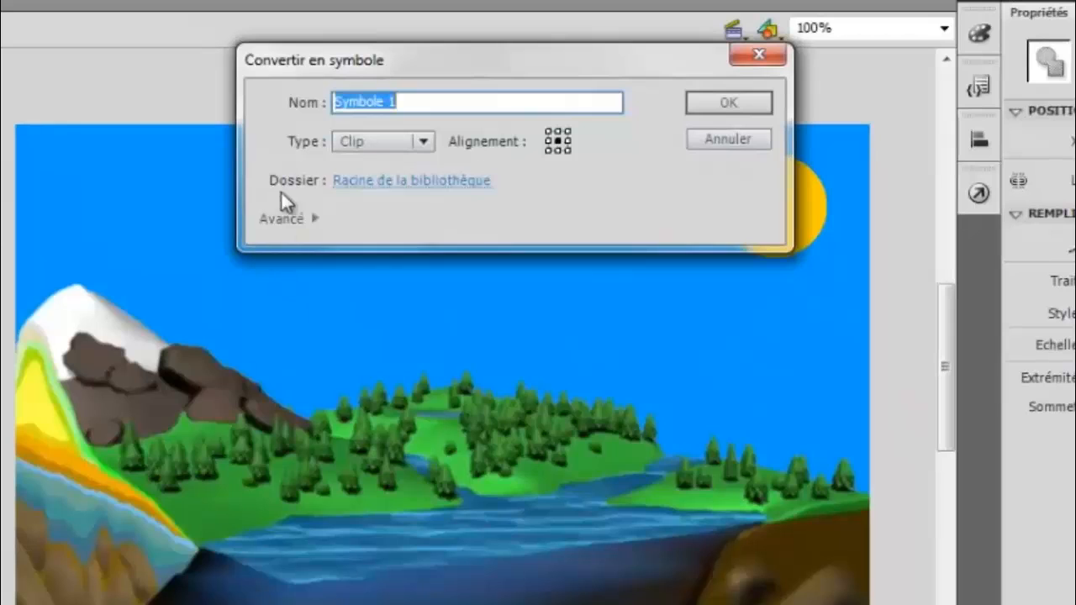
pyautogui.write('n')
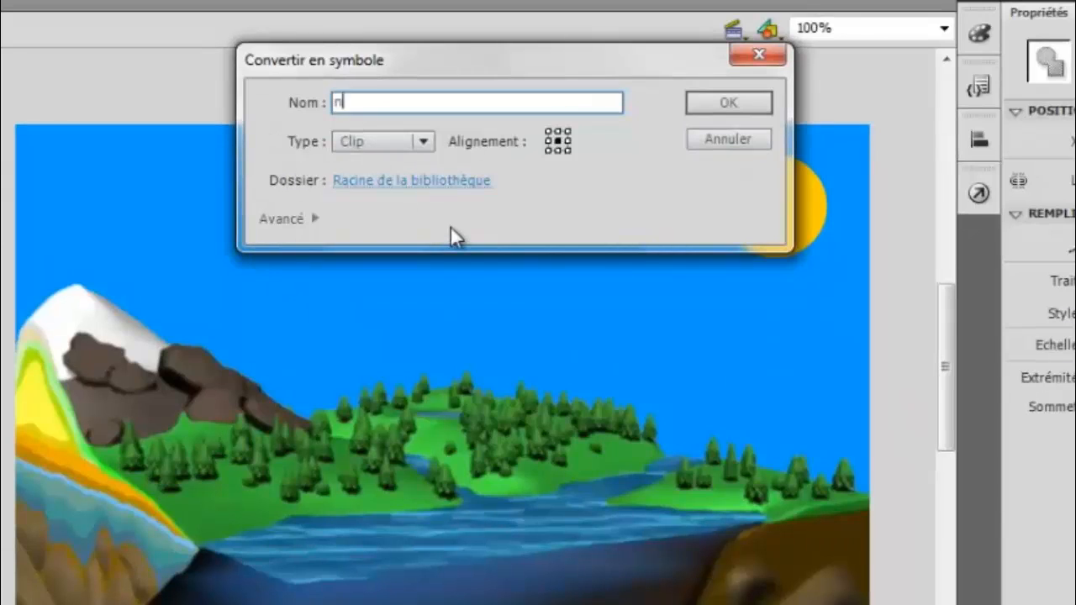
pyautogui.write('uage')
pyautogui.click(421, 141)
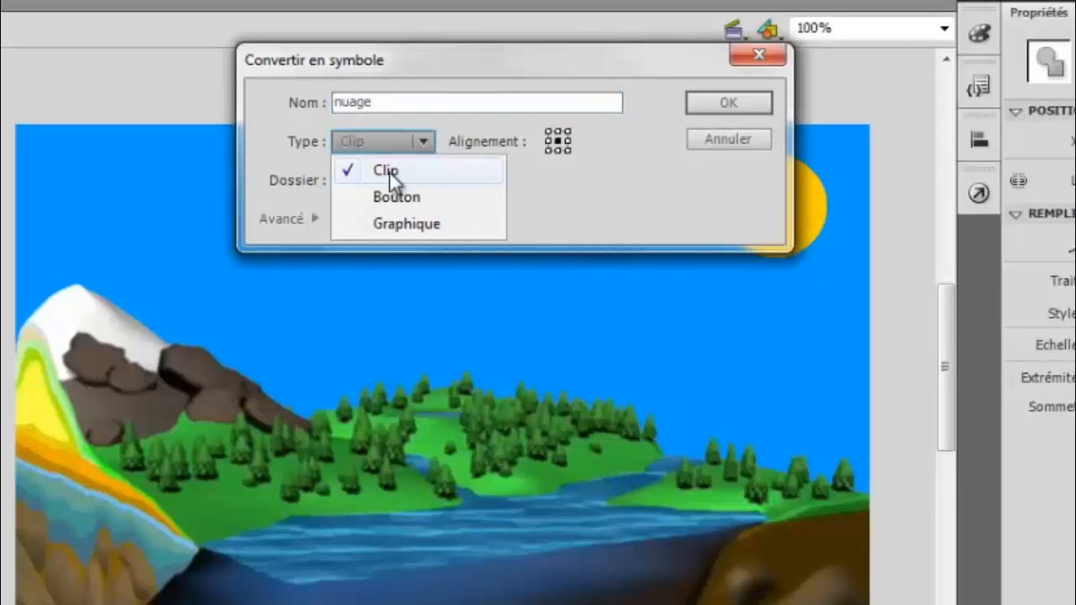
pyautogui.click(420, 141)
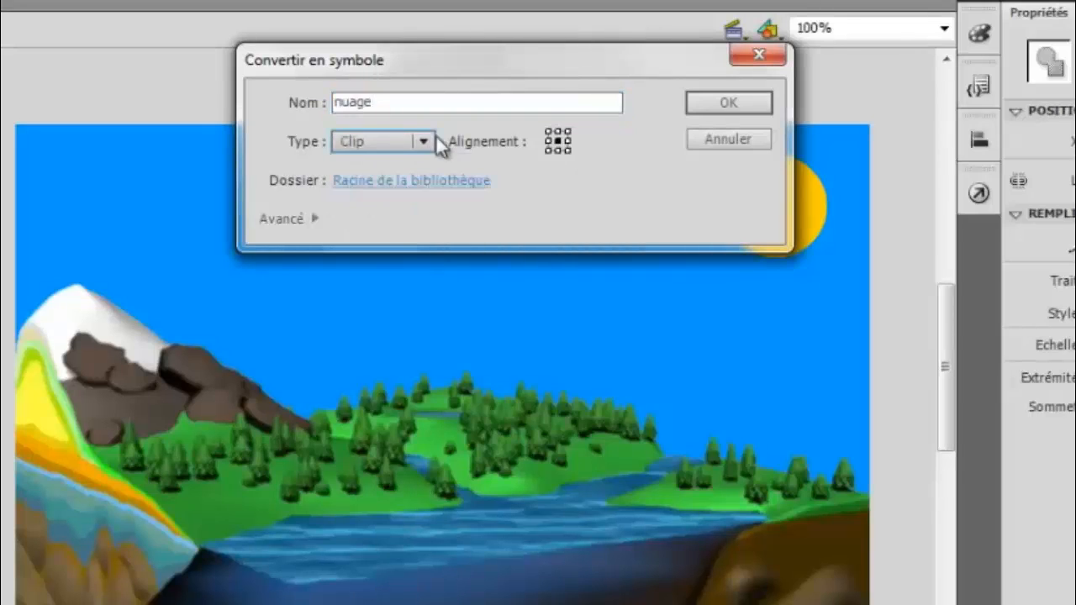
pyautogui.click(734, 101)
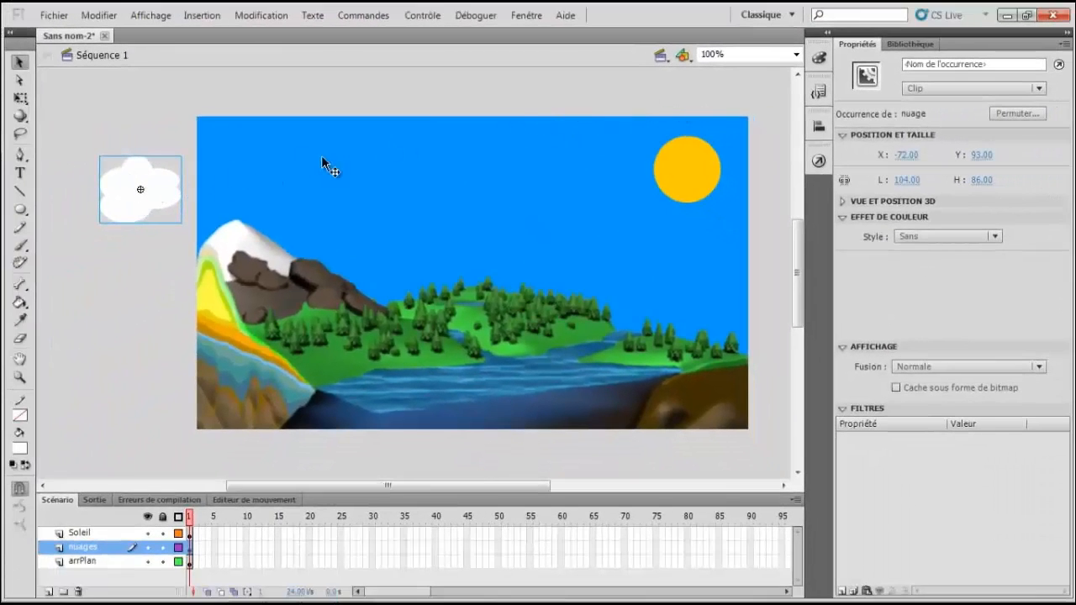
# Place three instances of the nuage symbol from the library in the sky.
pyautogui.click(898, 44)
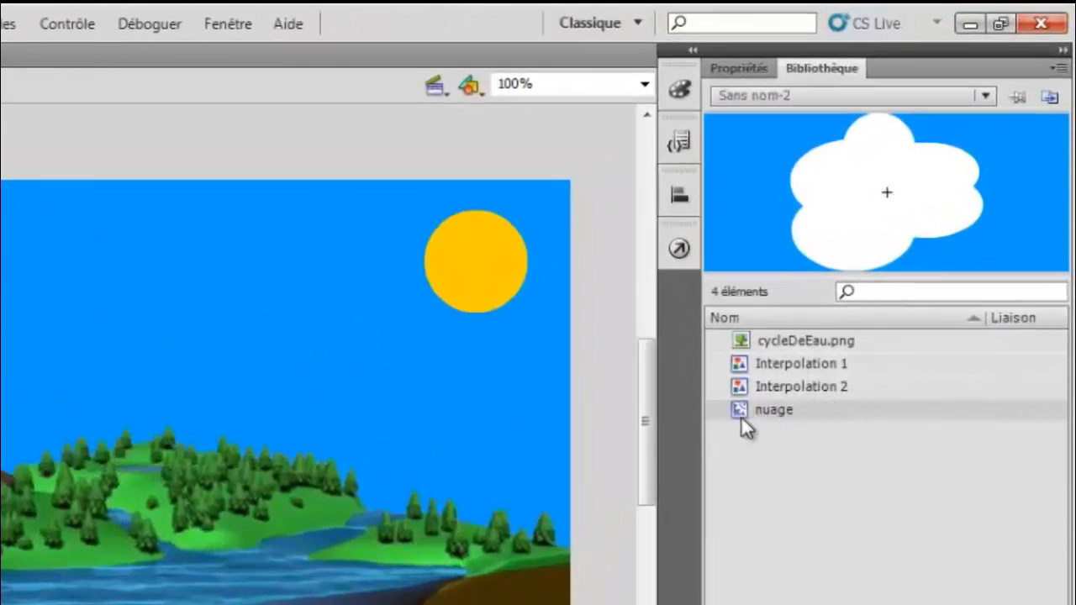
pyautogui.moveTo(742, 411); pyautogui.dragTo(323, 407)
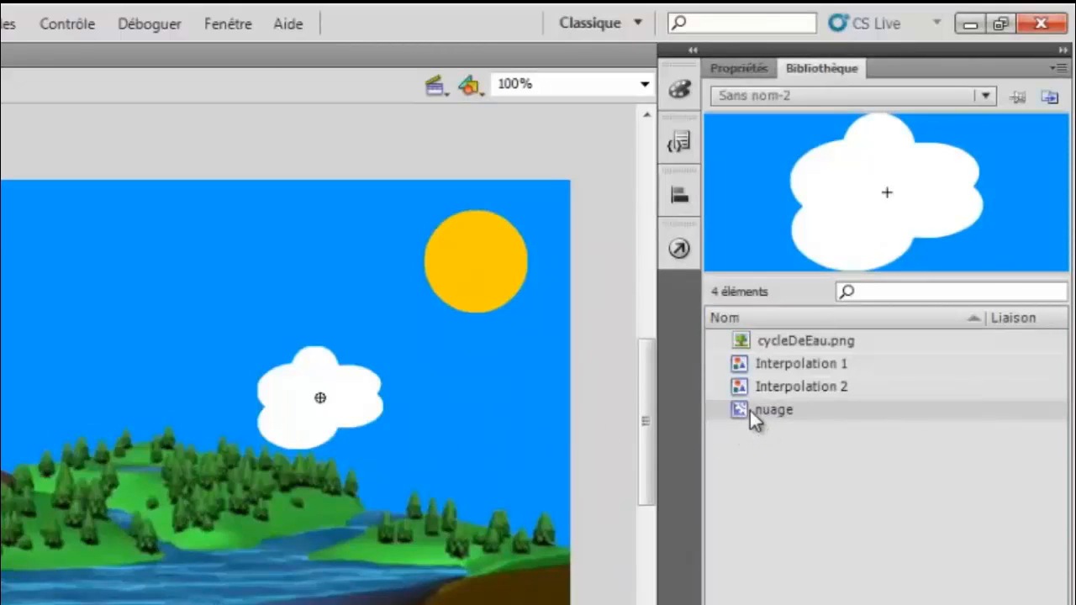
pyautogui.moveTo(750, 411); pyautogui.dragTo(138, 296)
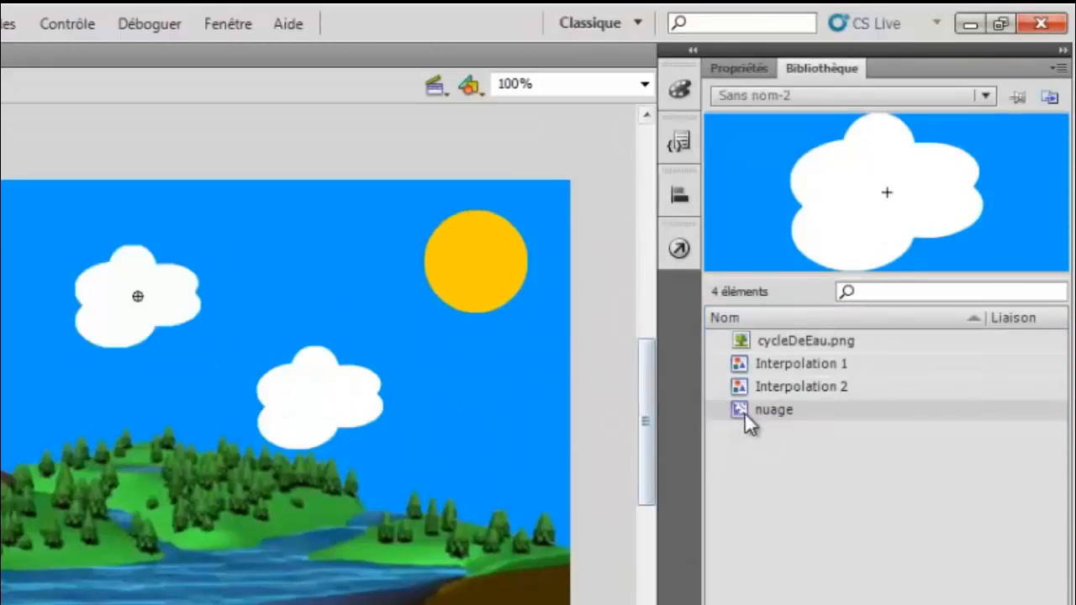
pyautogui.moveTo(749, 425); pyautogui.dragTo(324, 281)
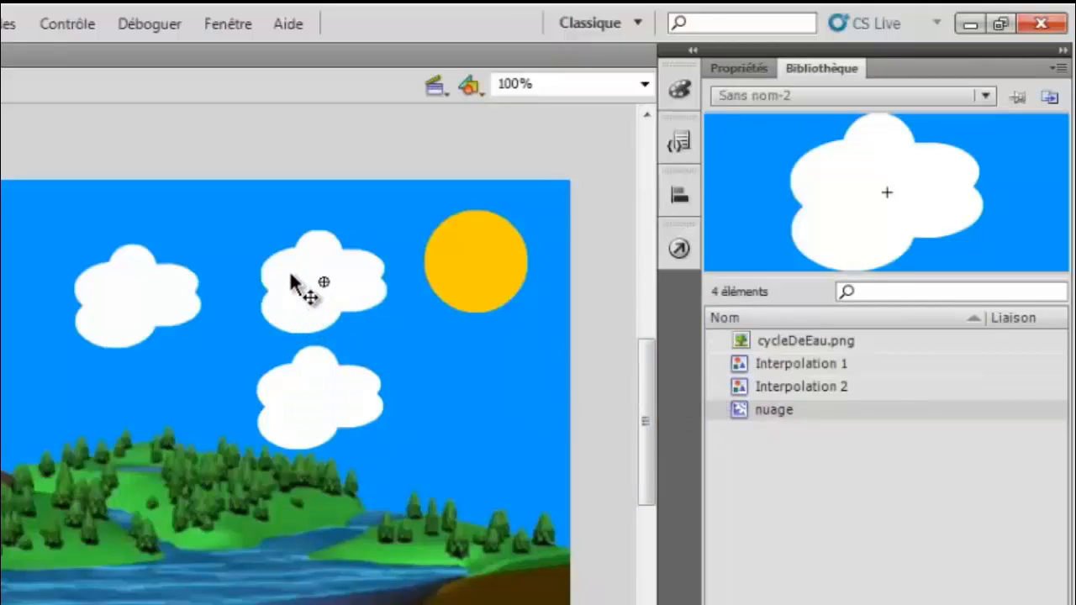
# Delete the three nuage instances from the sky, keeping the original cloud outside the stage.
pyautogui.press('Delete')
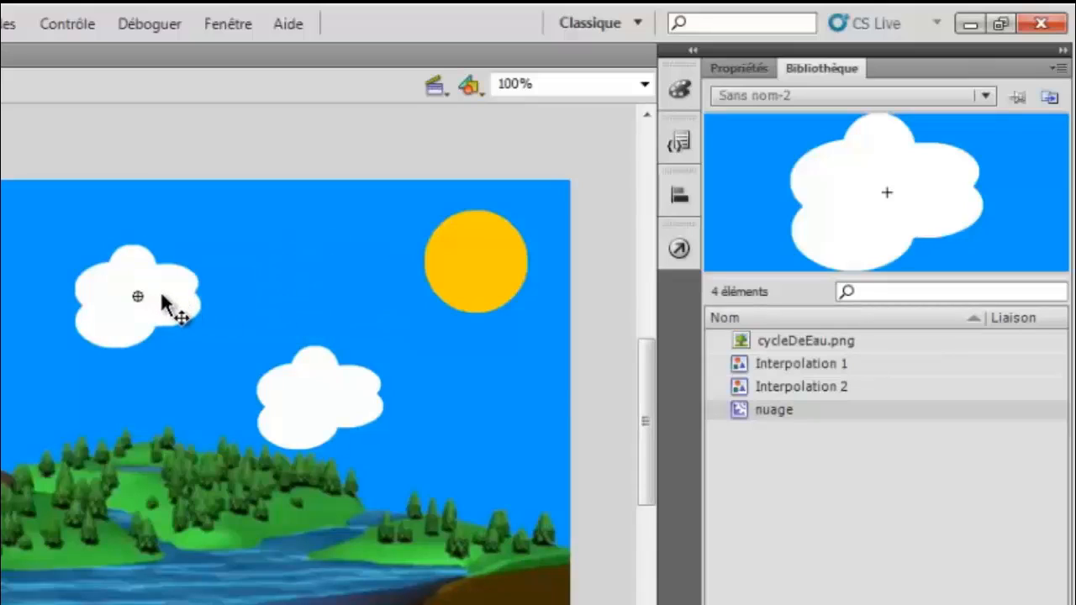
pyautogui.press('Delete')
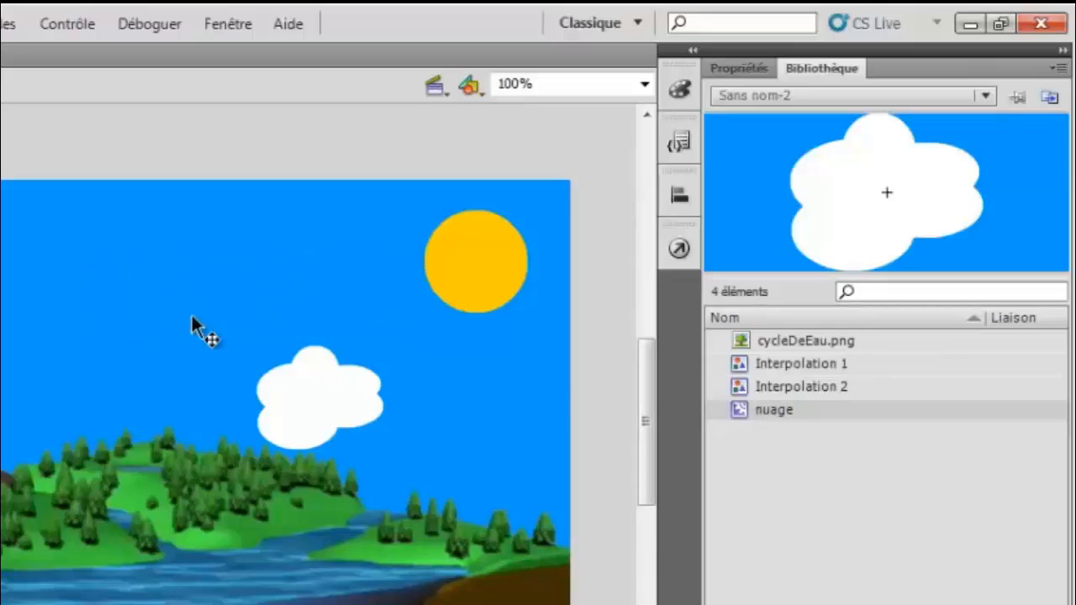
pyautogui.press('Delete')
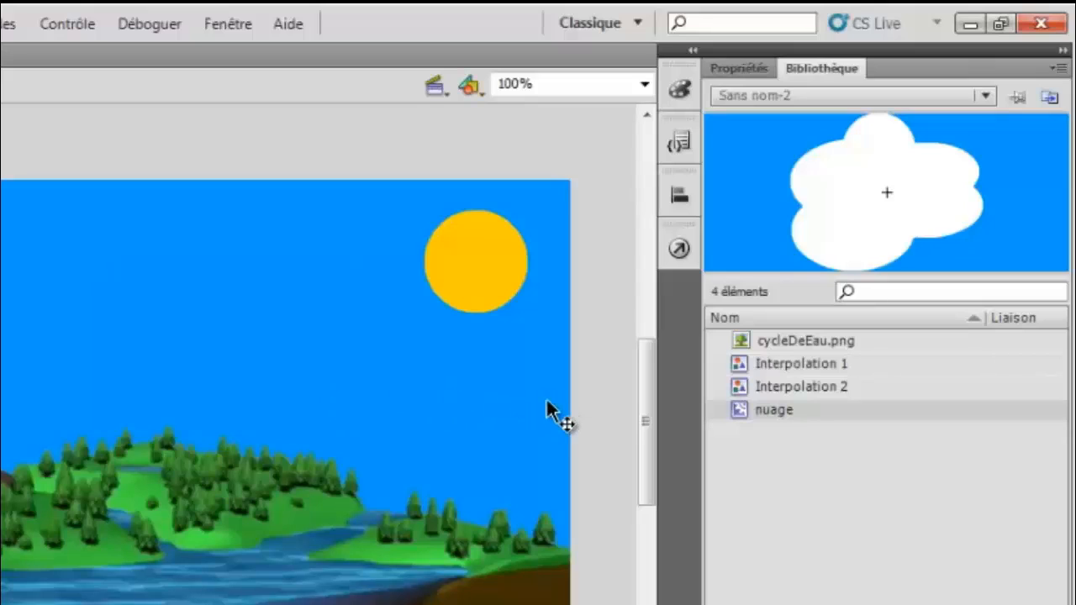
# Place one more nuage instance in the sky below the sun and remove it again.
pyautogui.moveTo(740, 409); pyautogui.dragTo(400, 385)
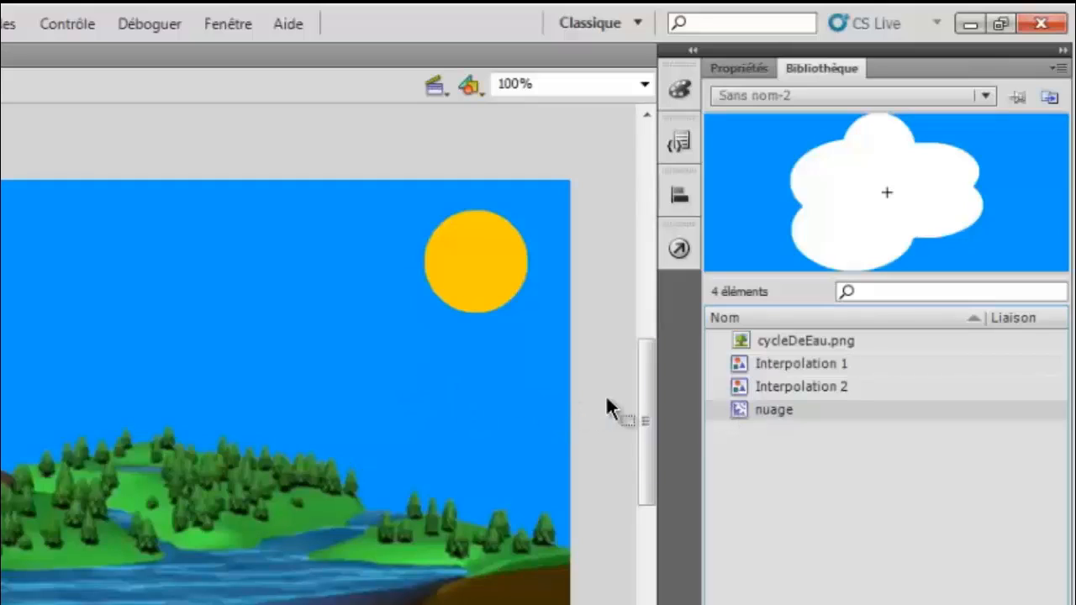
pyautogui.moveTo(607, 407); pyautogui.dragTo(387, 436)
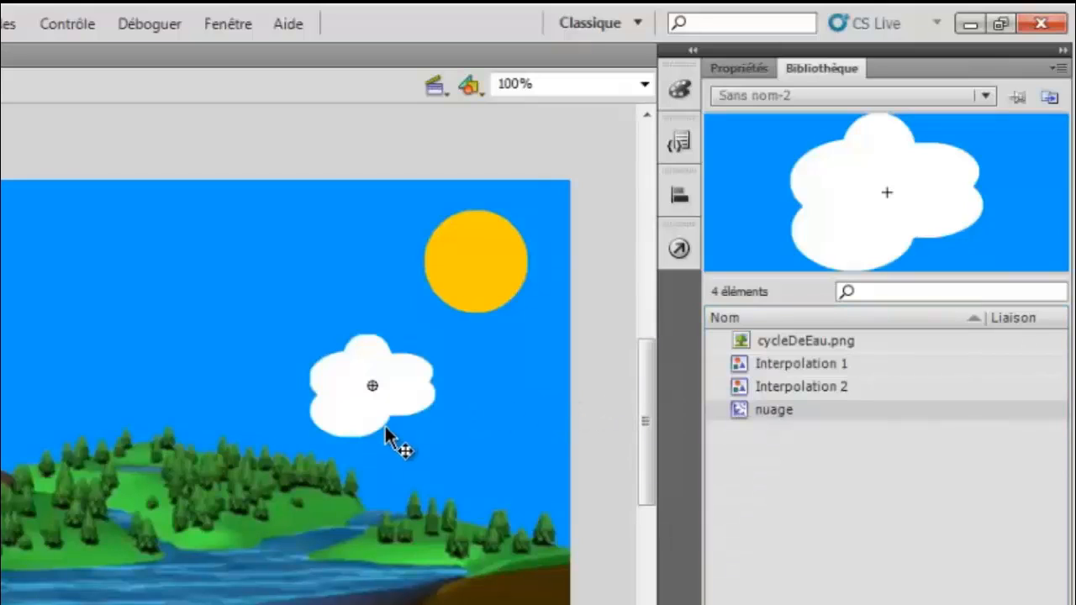
pyautogui.press('Delete')
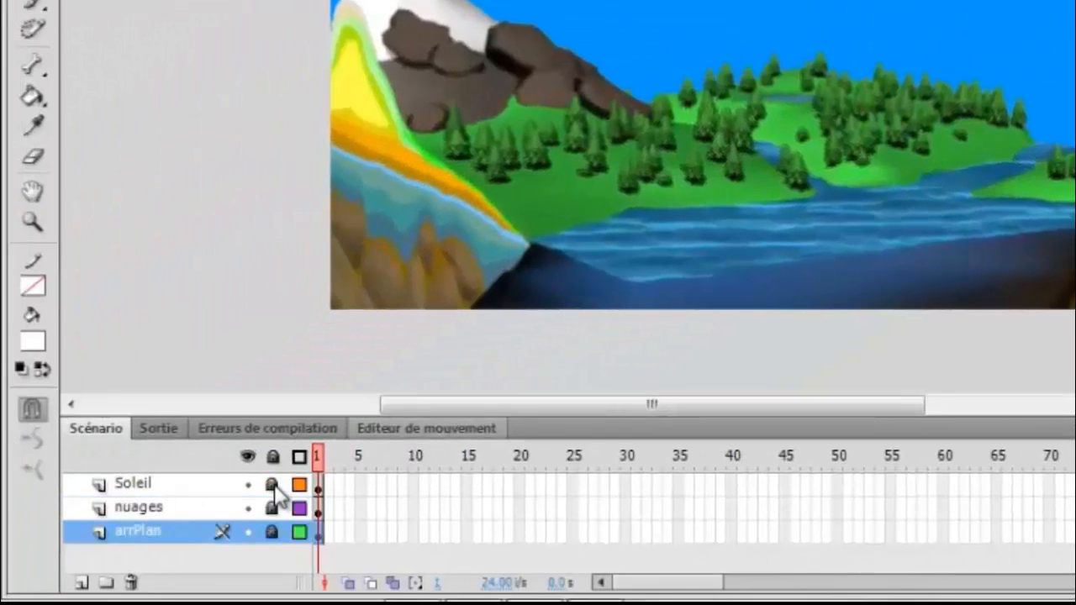
# Unlock the Soleil layer and convert the sun into a movie clip (Clip) symbol named soleil.
pyautogui.click(272, 486)
pyautogui.click(236, 486)
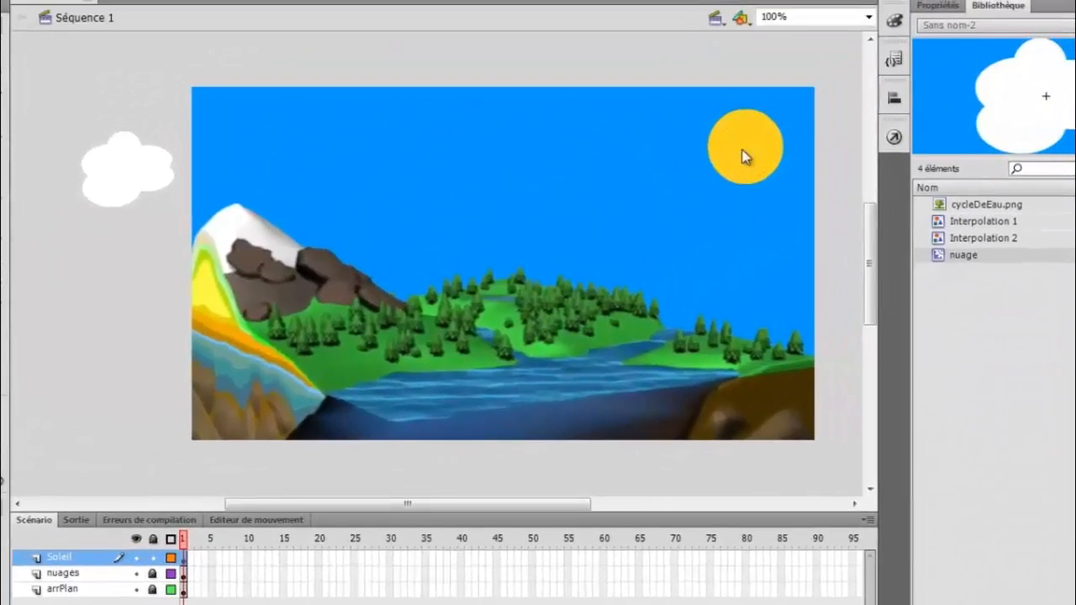
pyautogui.rightClick(770, 120)
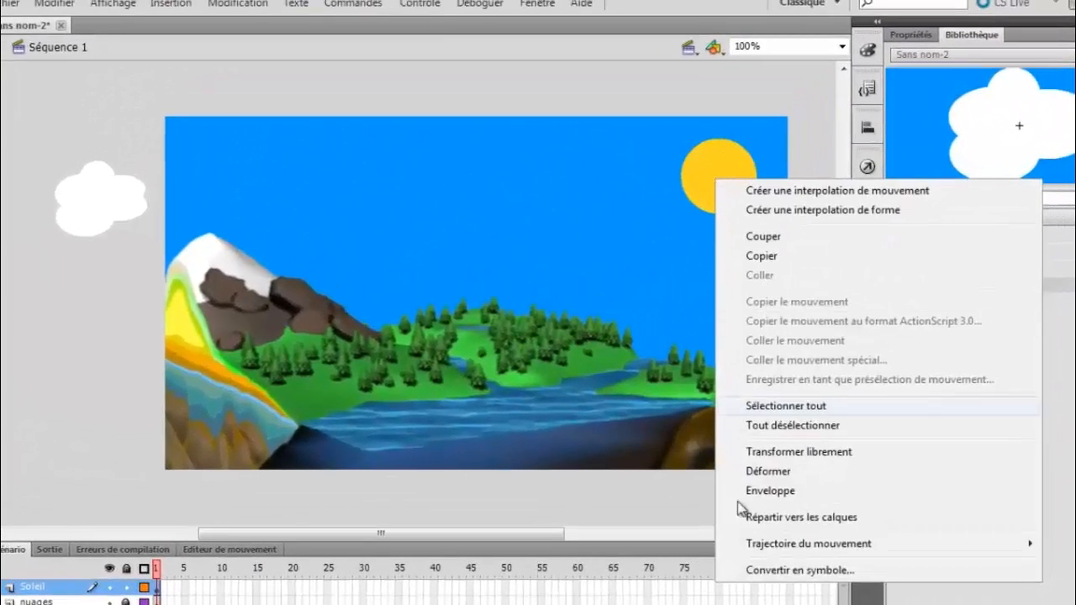
pyautogui.click(789, 572)
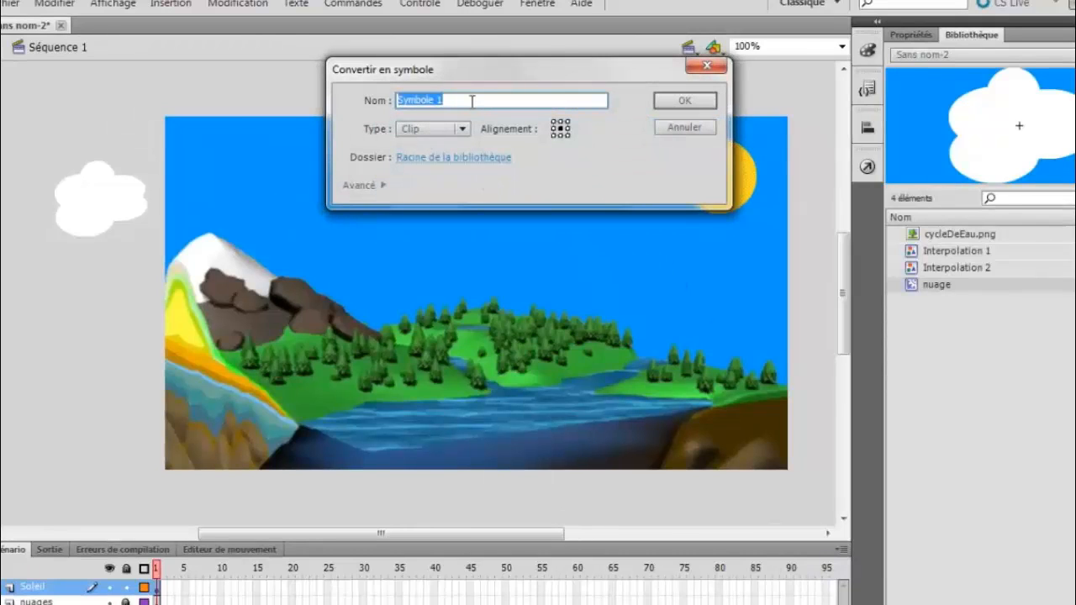
pyautogui.write('soleil')
pyautogui.click(673, 101)
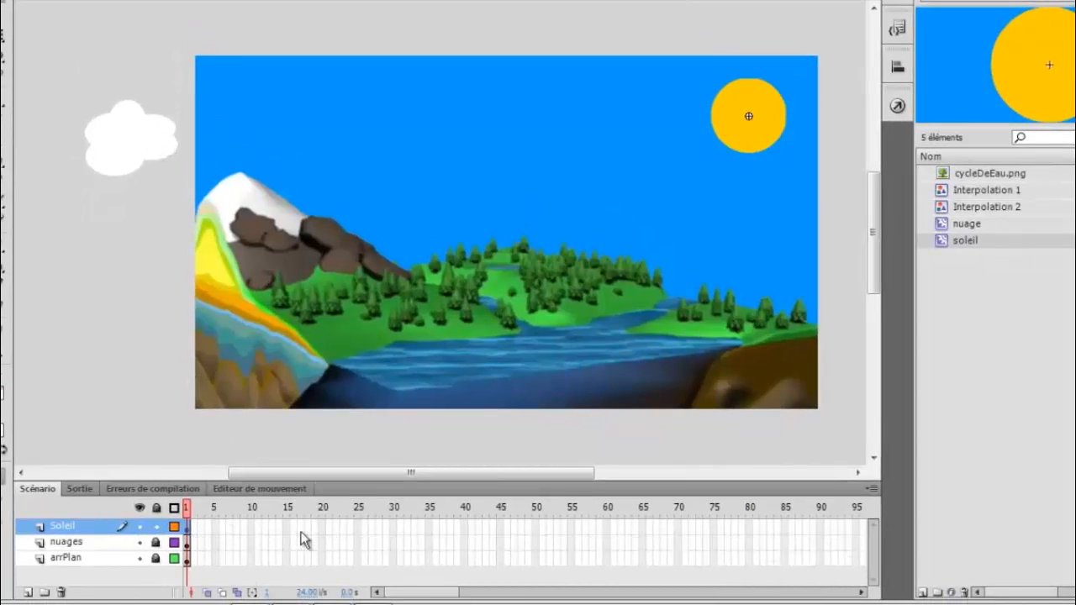
# Open the soleil symbol for editing and insert keyframes at frames 15 and 30.
pyautogui.doubleClick(740, 117)
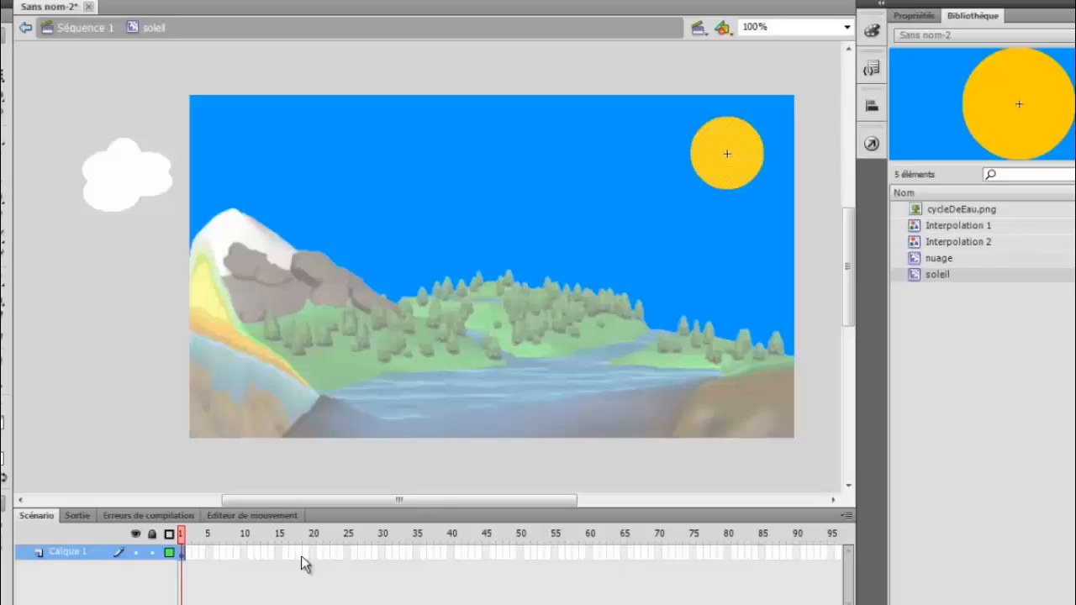
pyautogui.rightClick(277, 555)
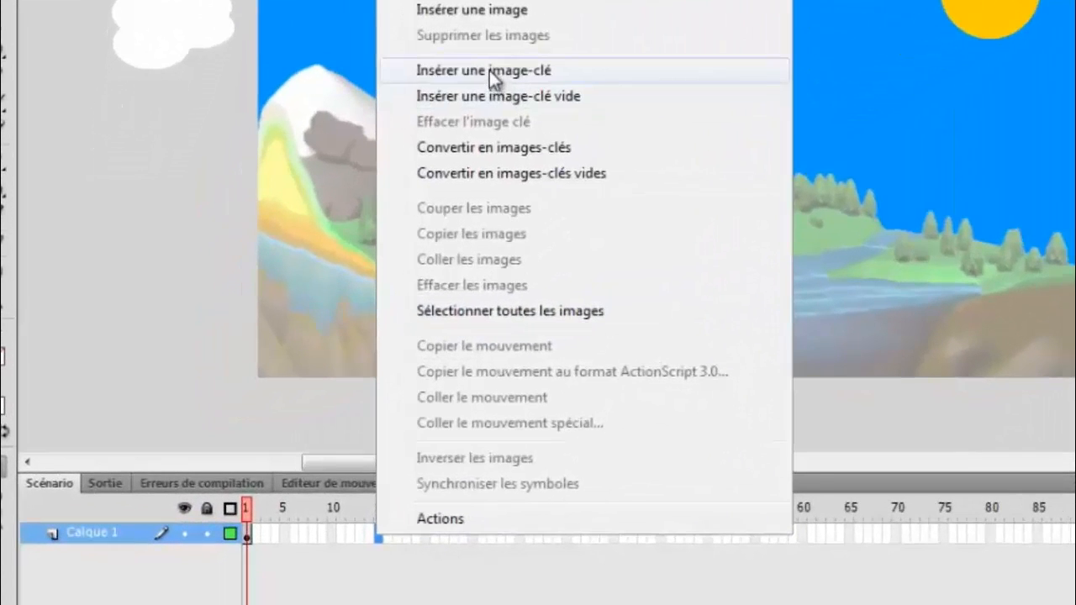
pyautogui.click(490, 71)
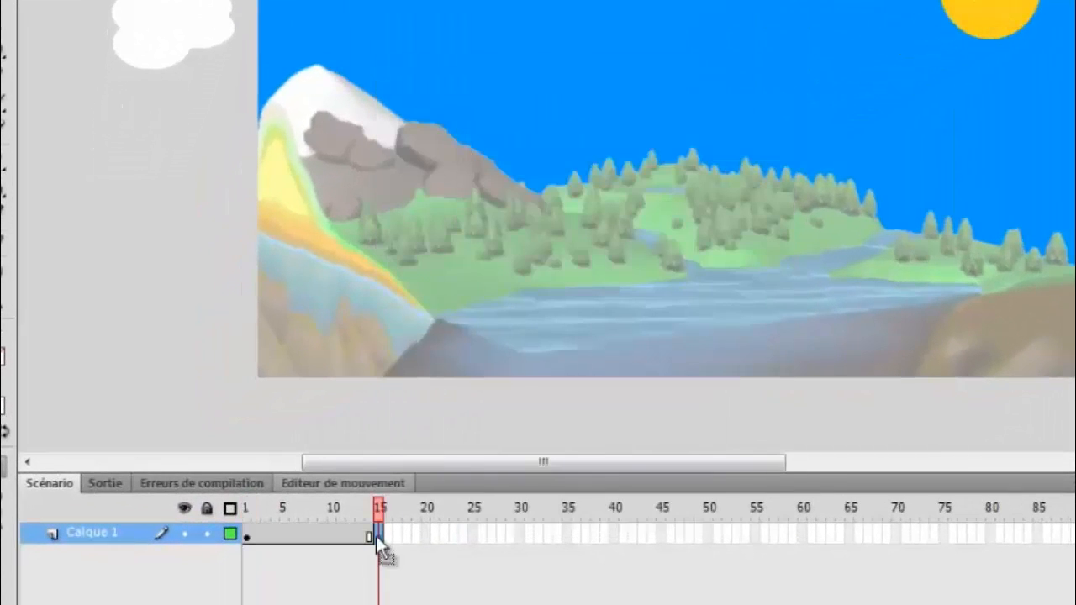
pyautogui.rightClick(521, 537)
pyautogui.click(631, 74)
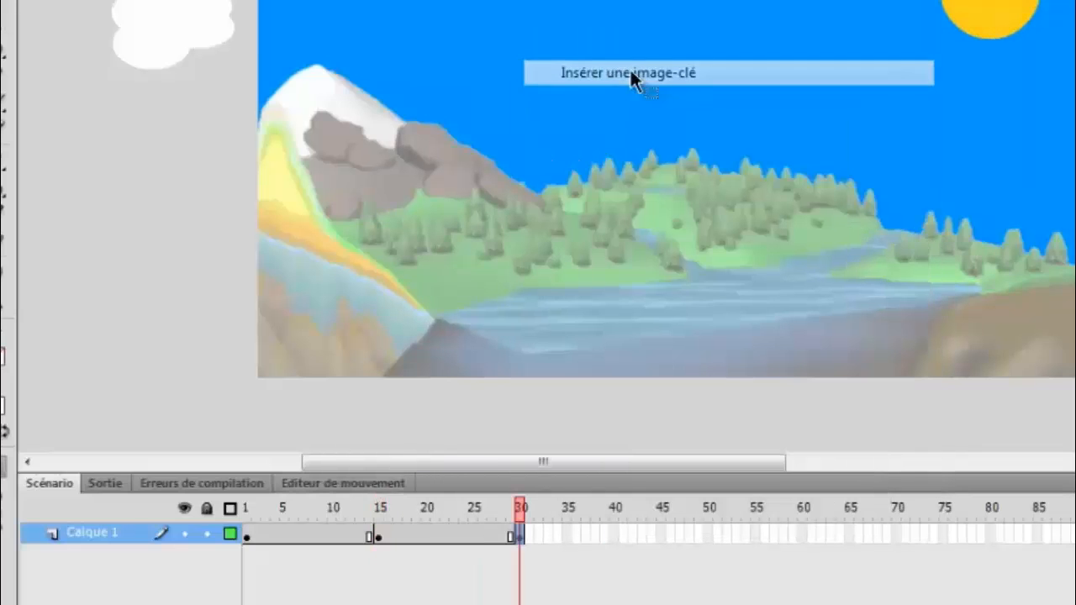
# Enlarge the sun evenly around its centre at frame 15 with the Free Transform tool.
pyautogui.click(379, 537)
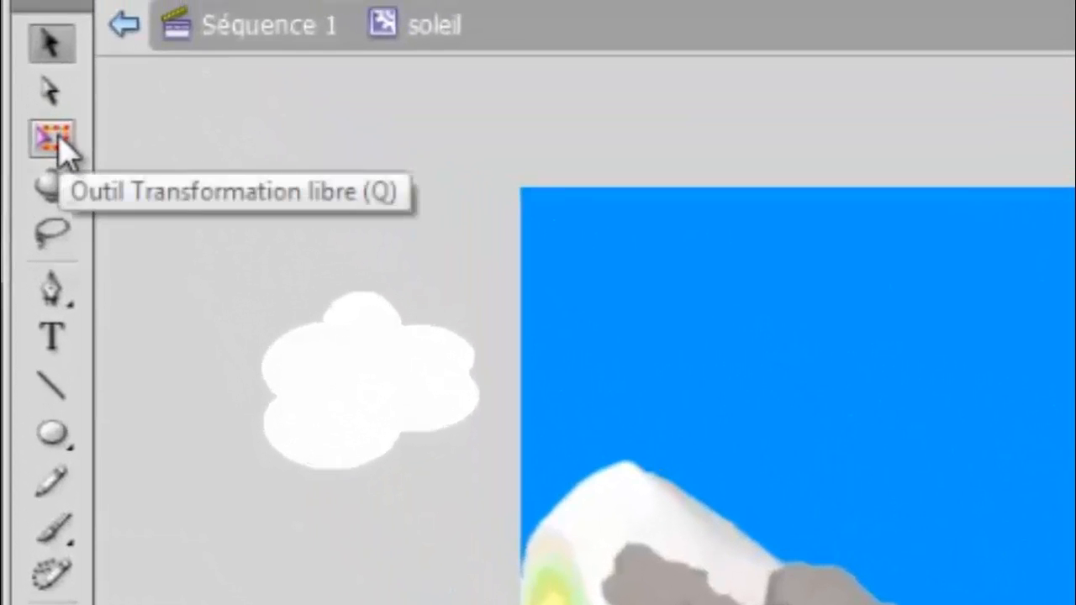
pyautogui.click(55, 142)
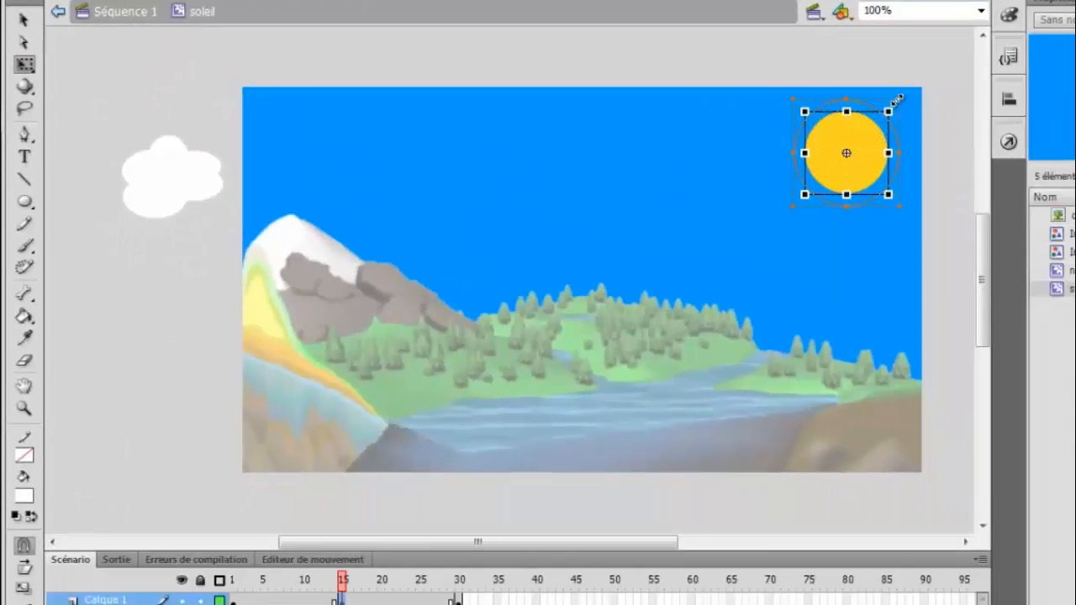
pyautogui.moveTo(898, 99); pyautogui.dragTo(899, 100)
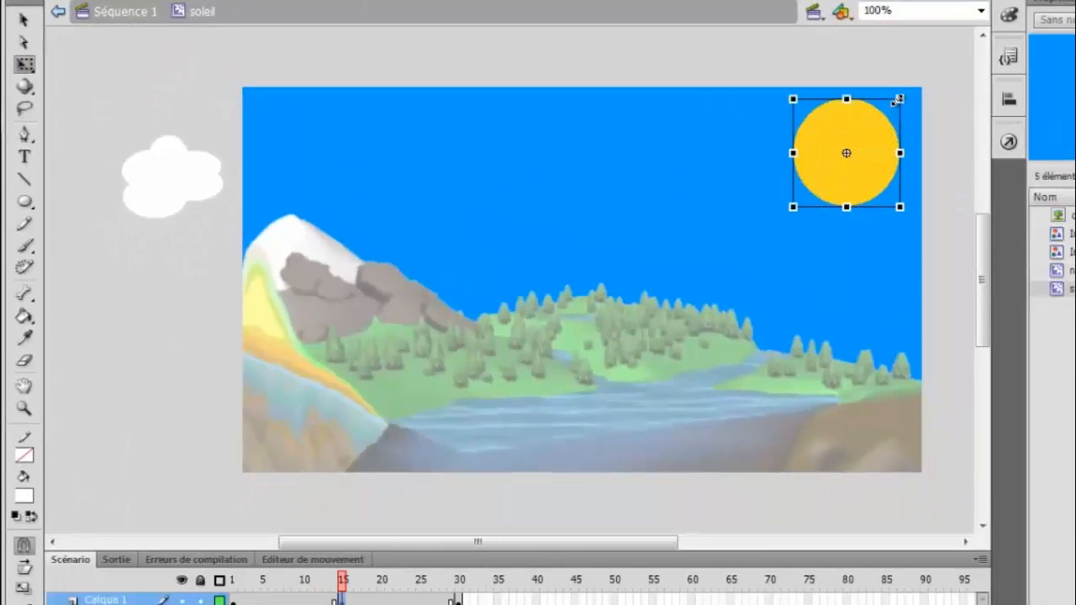
# Create classic tweens between frames 1 and 15 and between frames 15 and 30, and test the movie.
pyautogui.rightClick(284, 602)
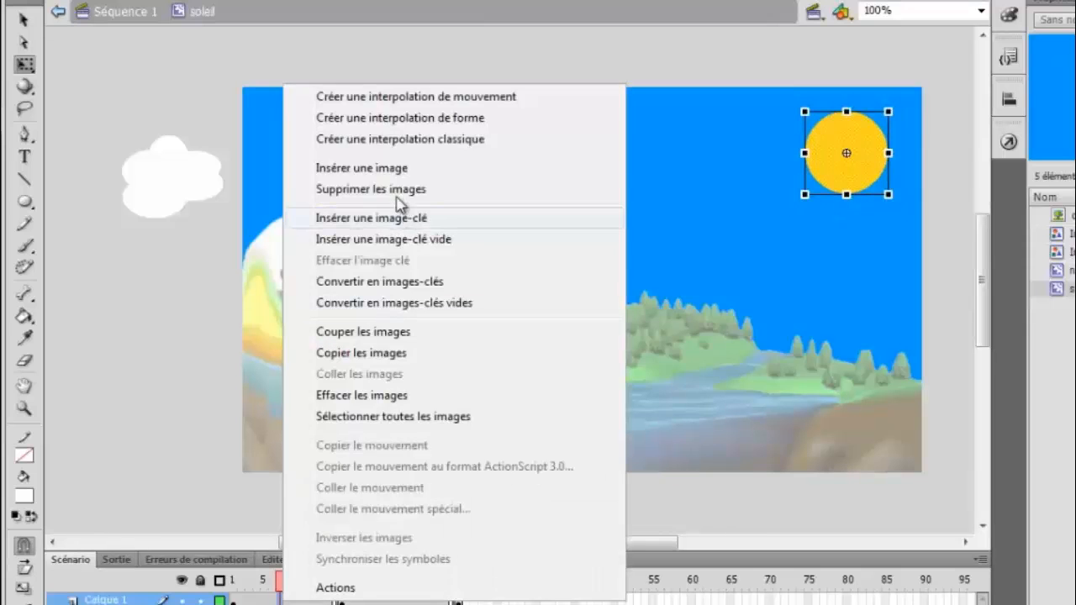
pyautogui.click(402, 141)
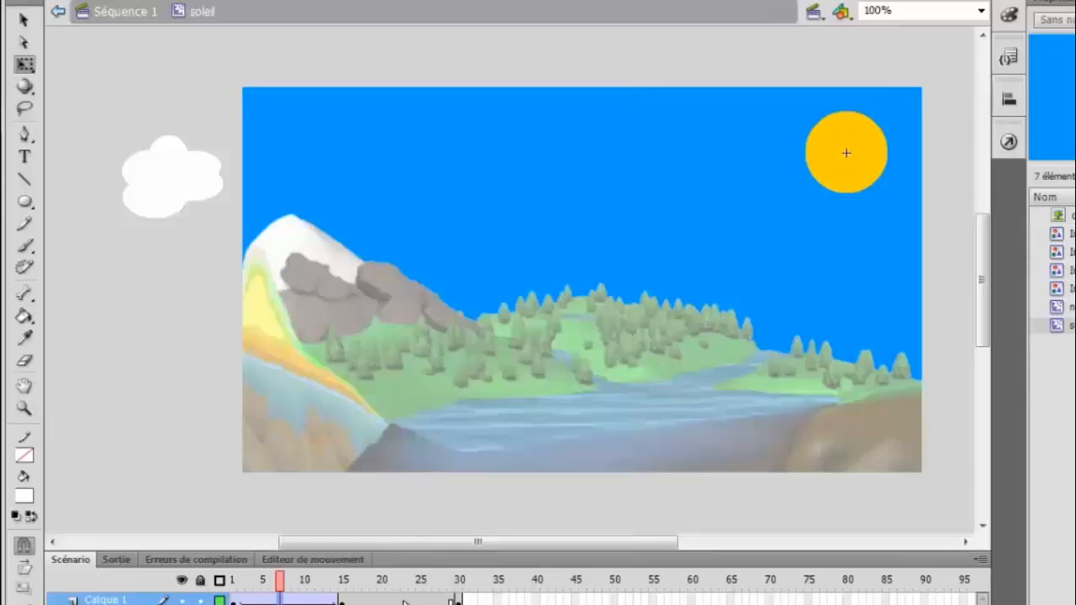
pyautogui.rightClick(404, 602)
pyautogui.click(433, 143)
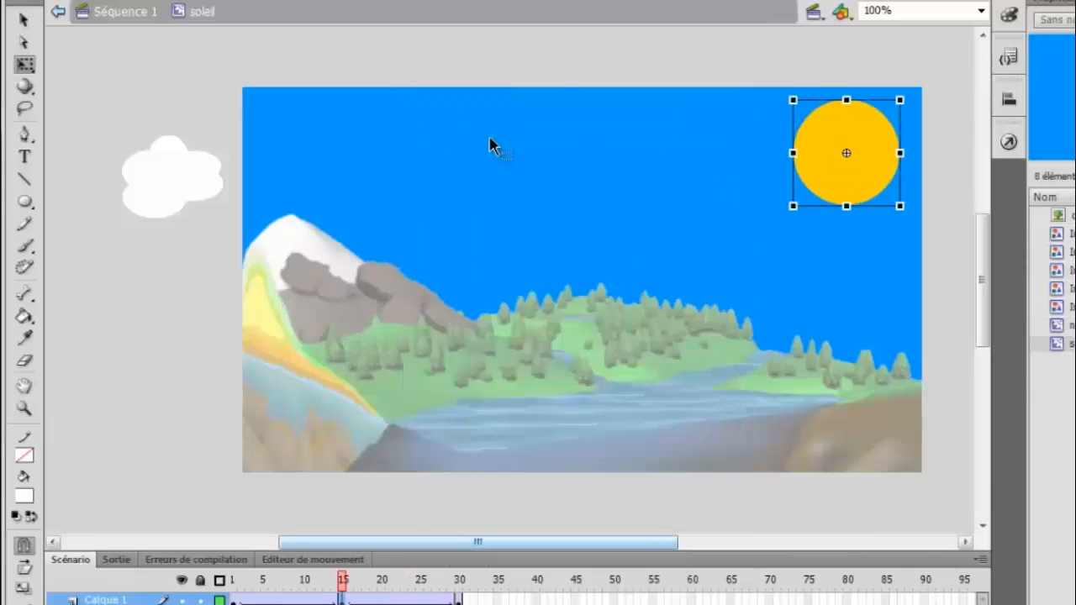
pyautogui.hotkey('ctrl', 'Return')
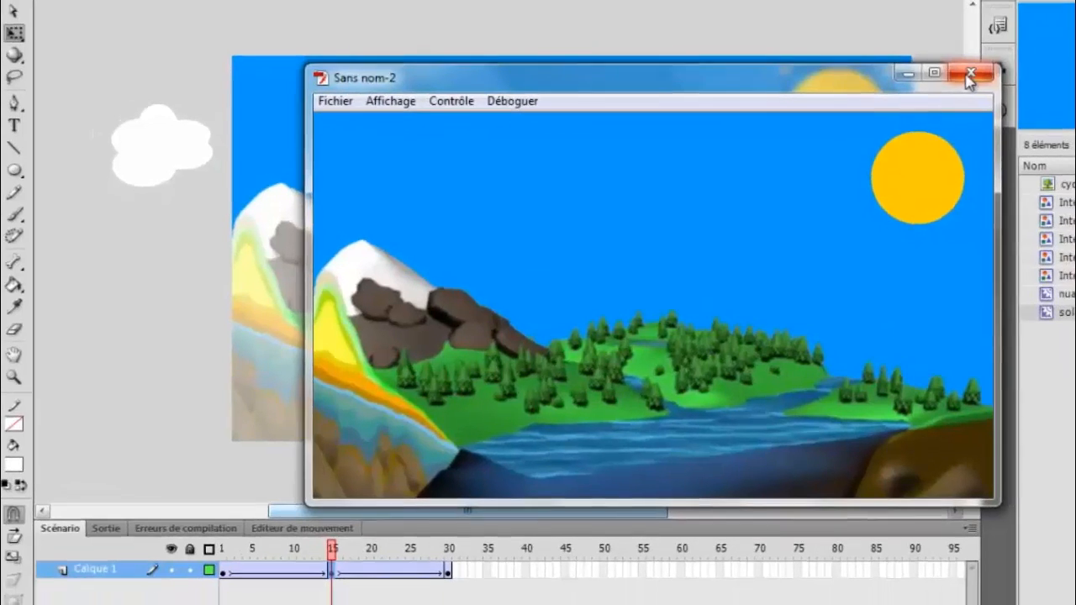
pyautogui.click(969, 75)
# Move the last keyframe of the sun animation from frame 30 to frame 60.
pyautogui.click(448, 573)
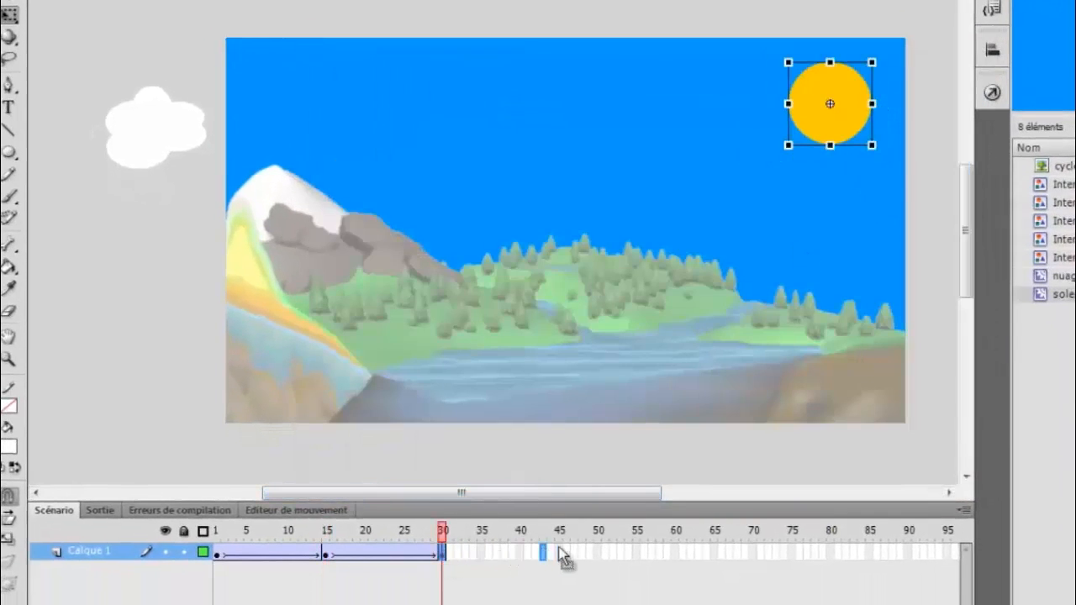
pyautogui.click(676, 553)
pyautogui.press('F6')
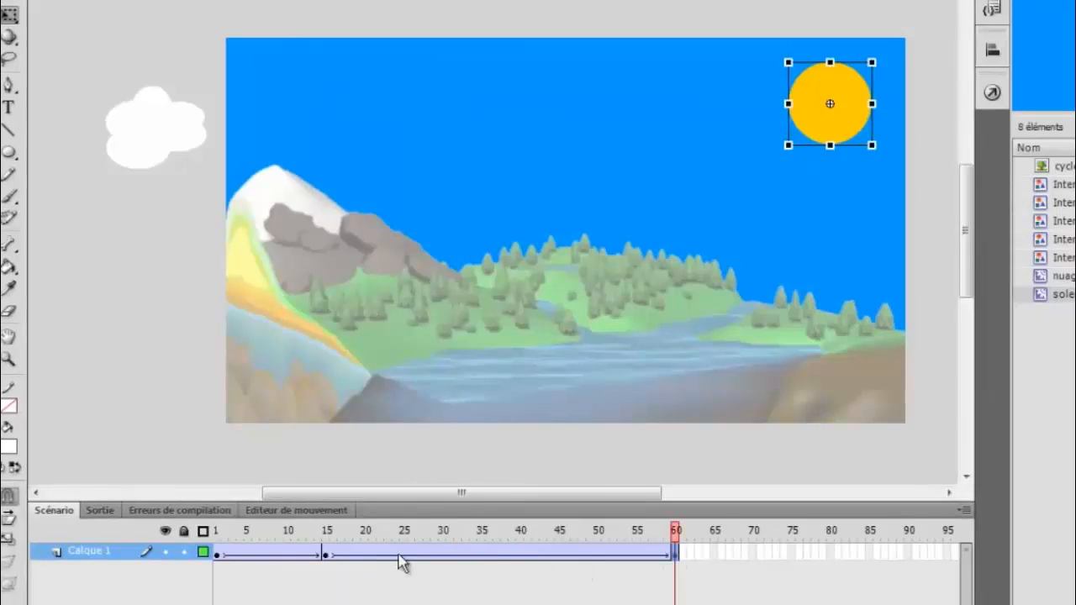
# Move the middle keyframe of the sun animation to frame 30 and test the movie.
pyautogui.click(328, 555)
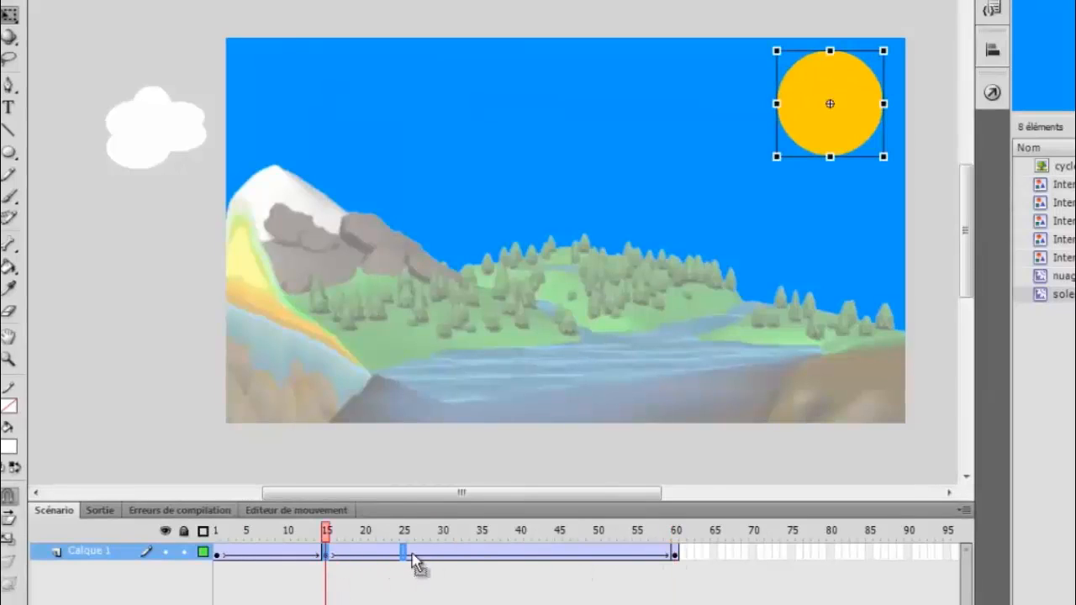
pyautogui.click(443, 553)
pyautogui.press('F6')
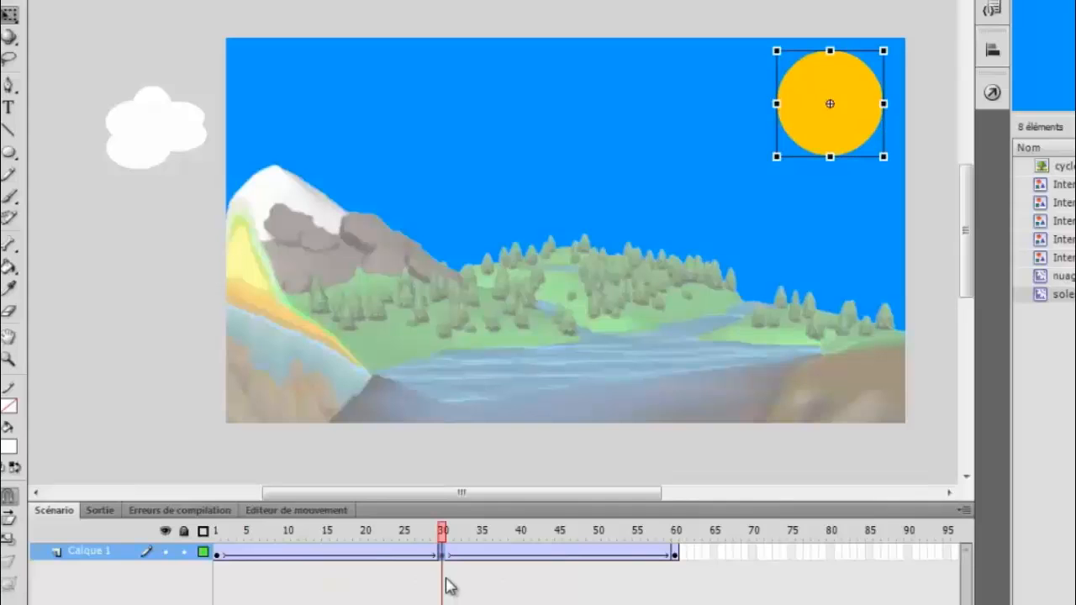
pyautogui.hotkey('ctrl', 'Return')
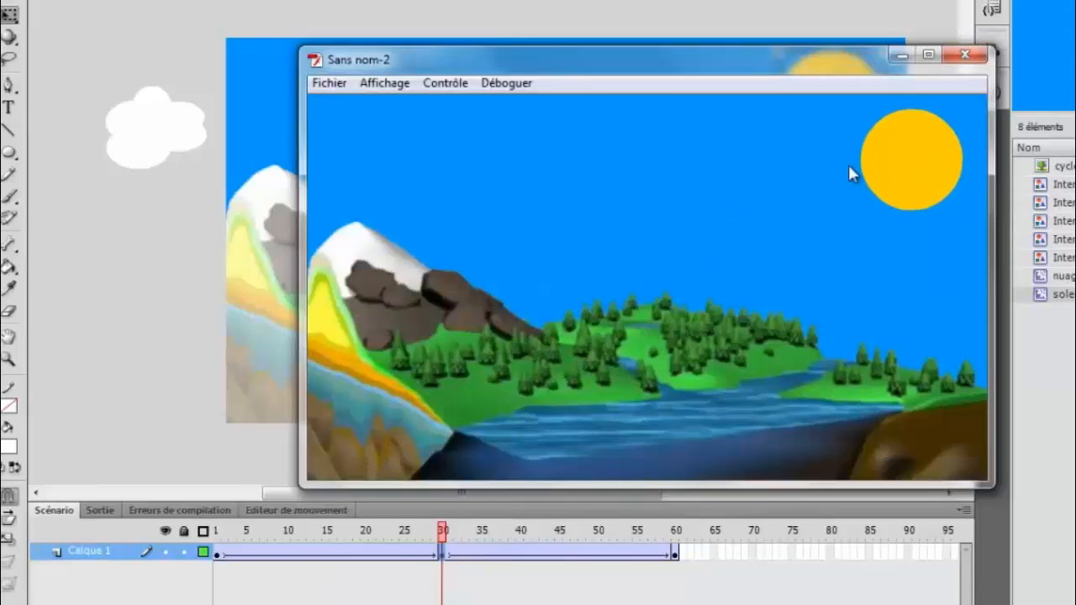
pyautogui.click(966, 54)
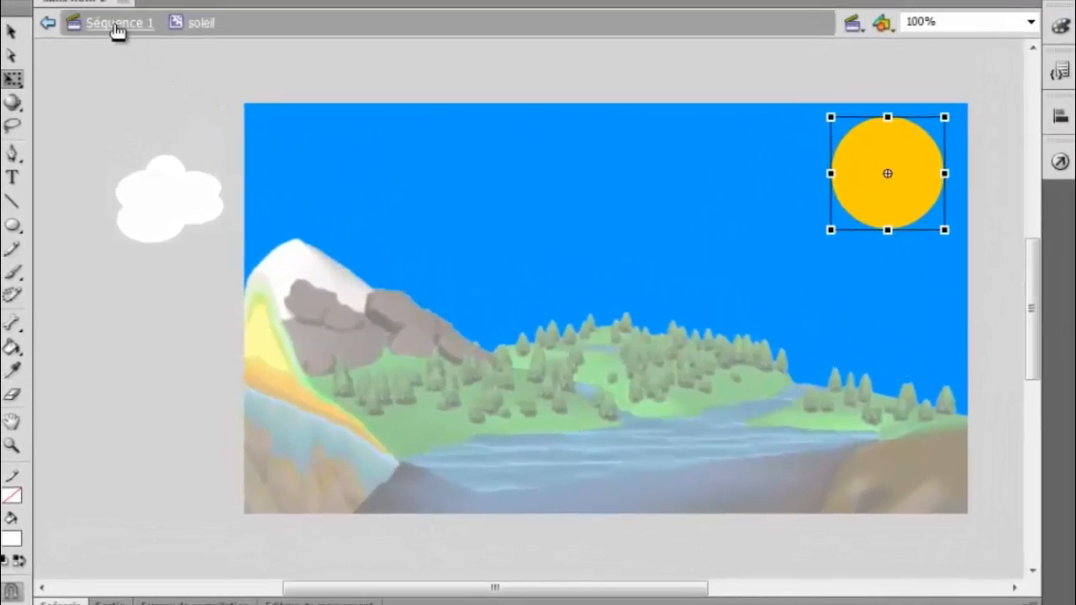
# Return to Séquence 1 and lock the Soleil layer.
pyautogui.click(129, 32)
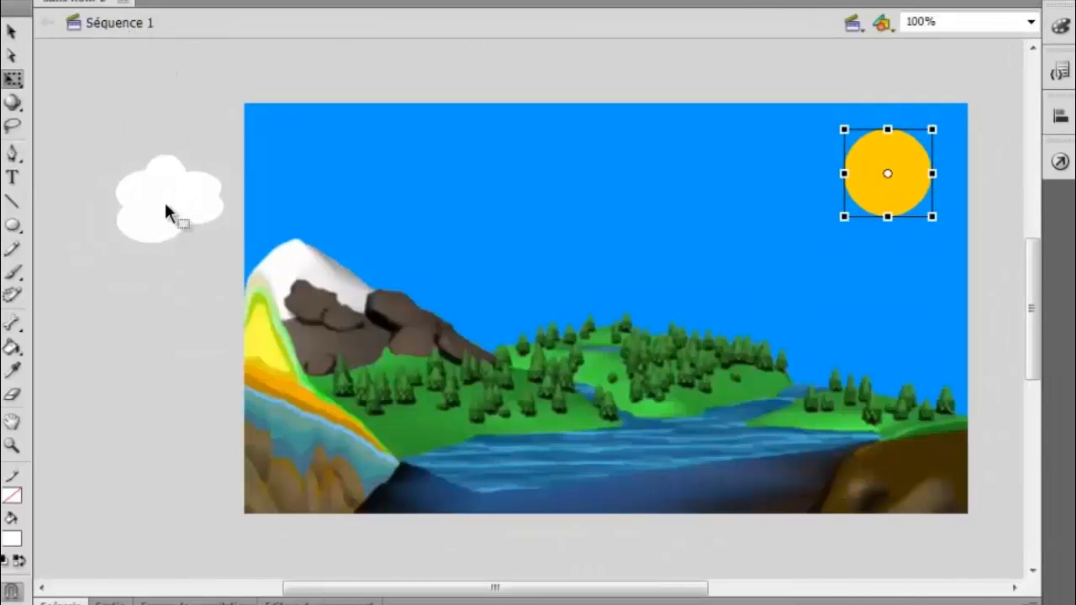
pyautogui.click(167, 216)
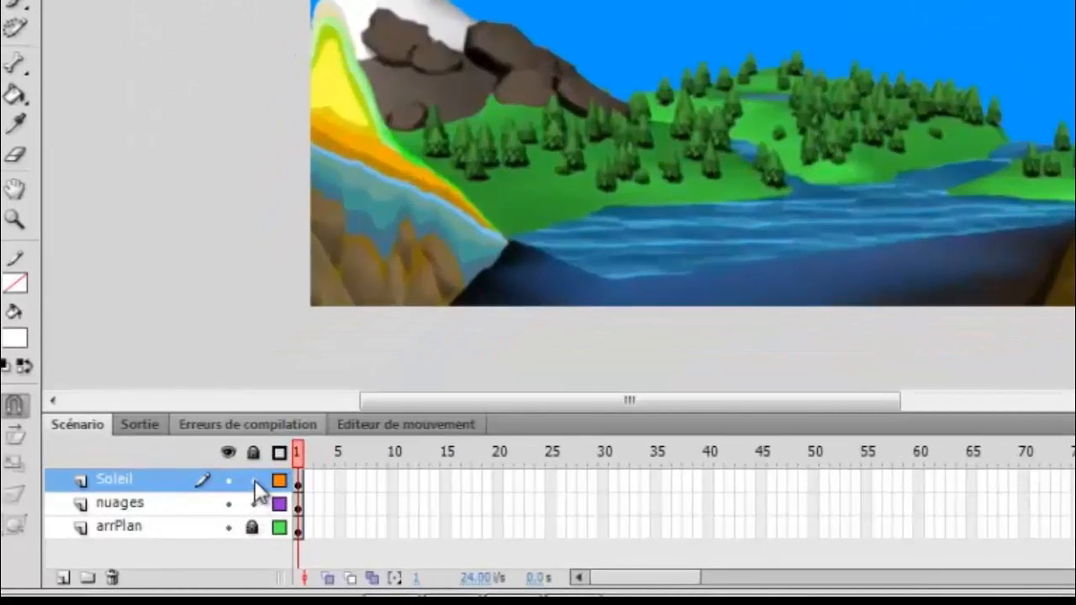
pyautogui.click(253, 481)
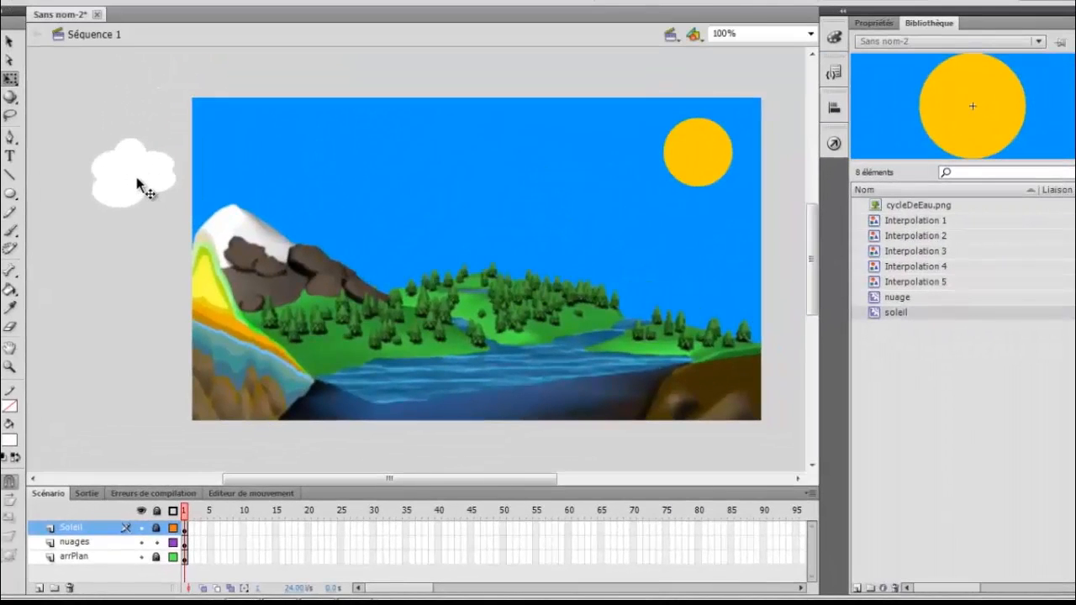
# Open the cloud symbol for editing and insert a keyframe at frame 90.
pyautogui.click(201, 0)
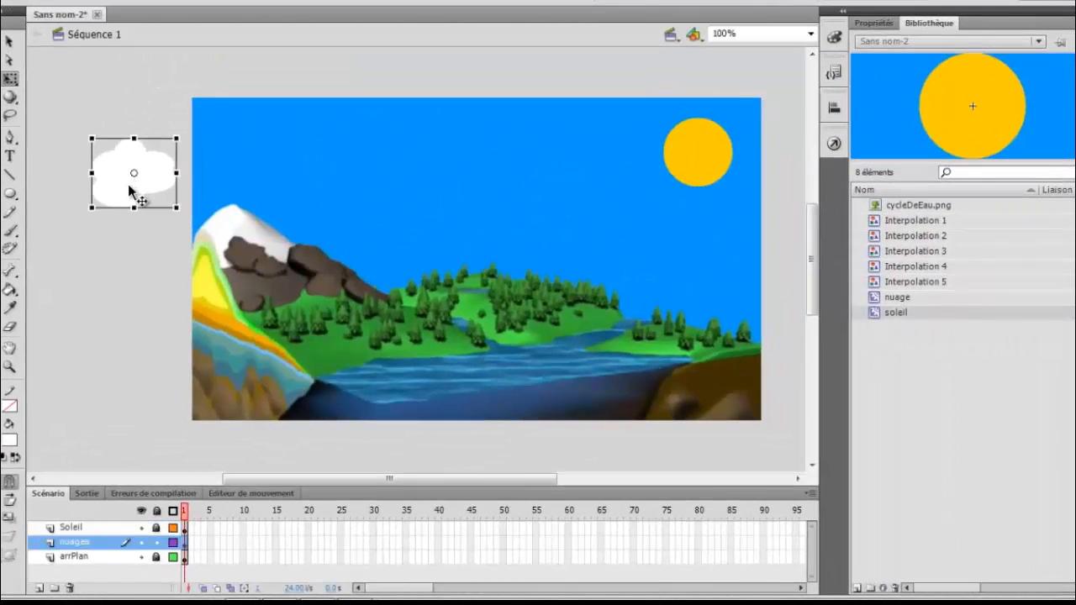
pyautogui.doubleClick(129, 191)
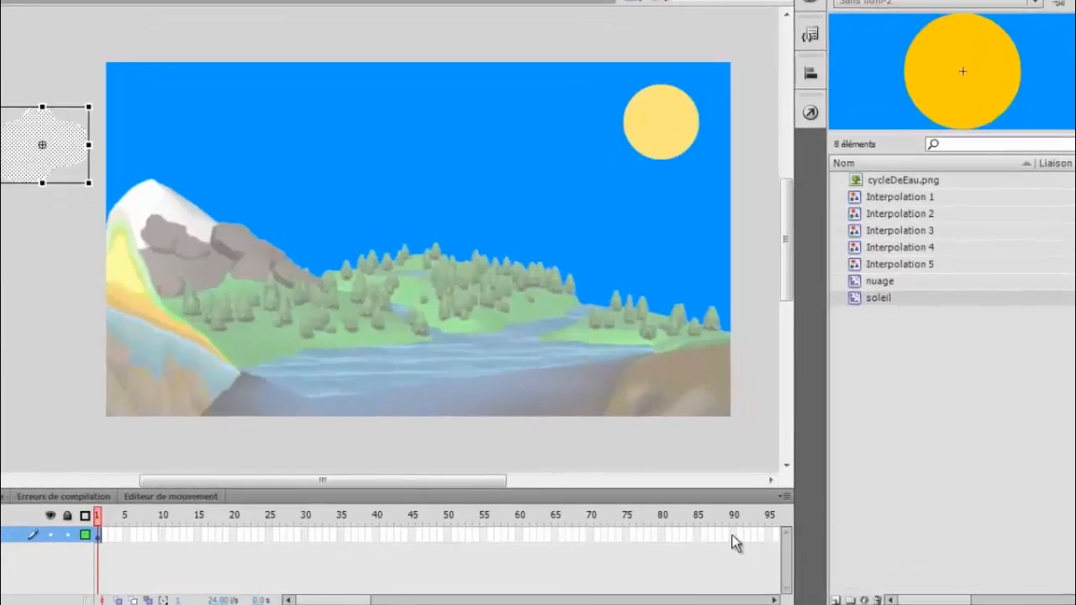
pyautogui.rightClick(763, 529)
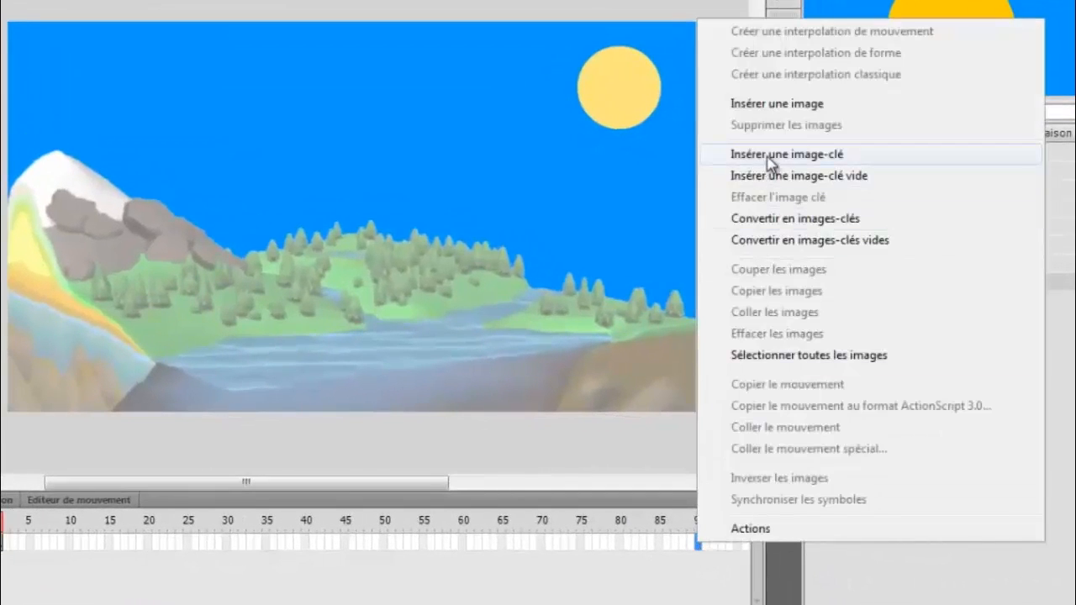
pyautogui.click(740, 157)
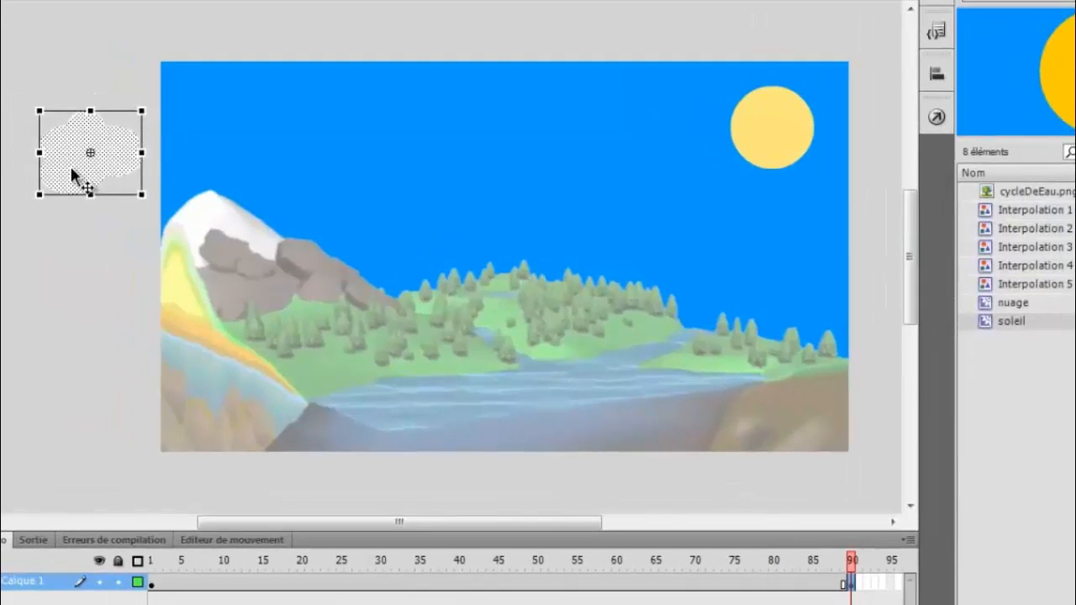
# Move the cloud horizontally past the far edge of the stage at frame 90, and create a classic tween from frame 1.
pyautogui.moveTo(71, 167); pyautogui.dragTo(474, 176)
pyautogui.moveTo(687, 180); pyautogui.dragTo(881, 173)
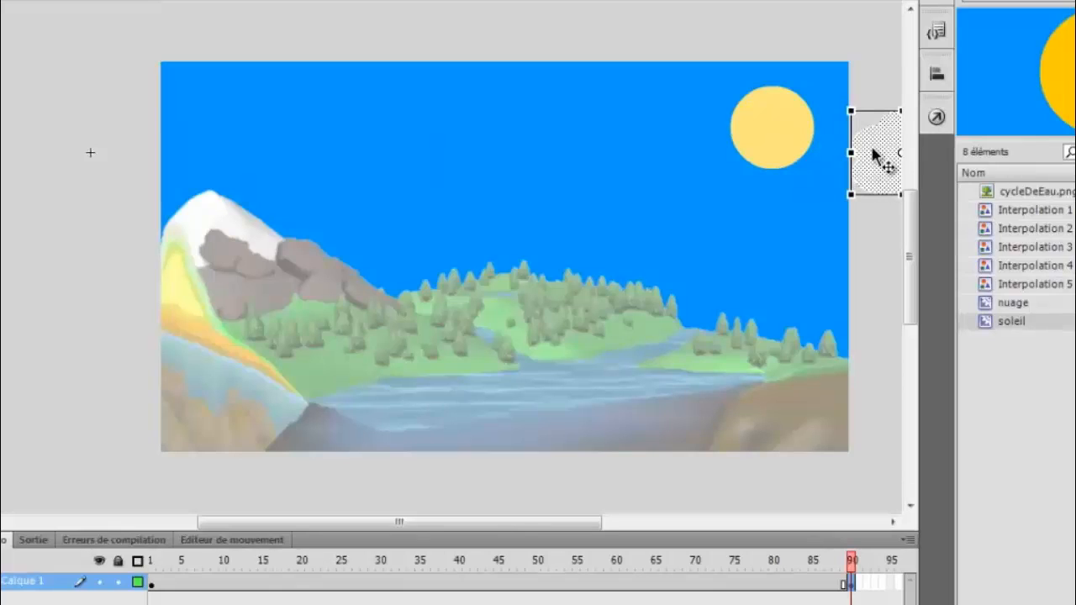
pyautogui.rightClick(455, 585)
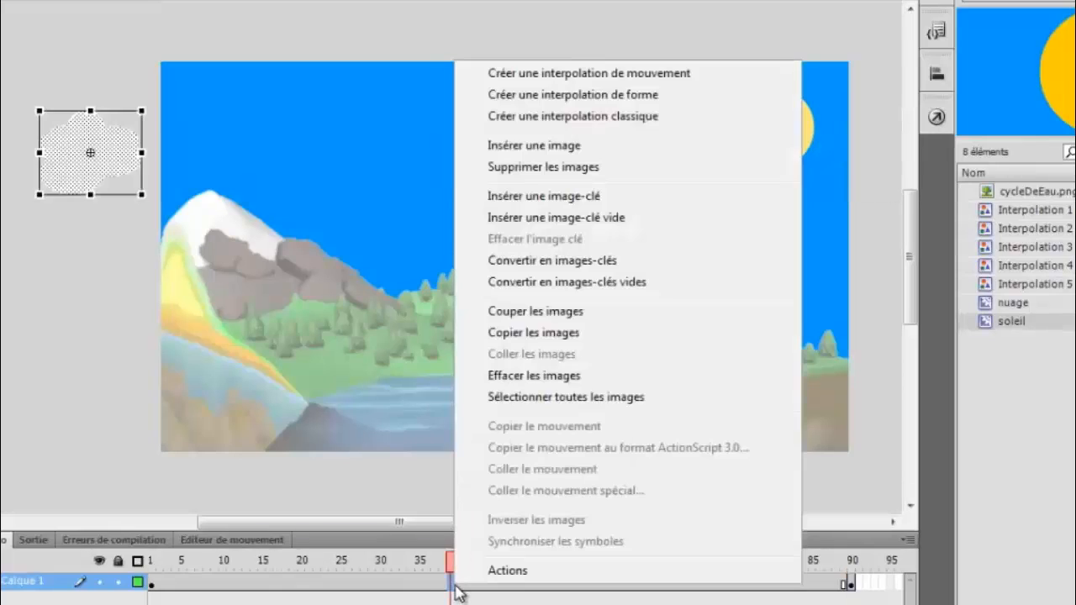
pyautogui.click(568, 118)
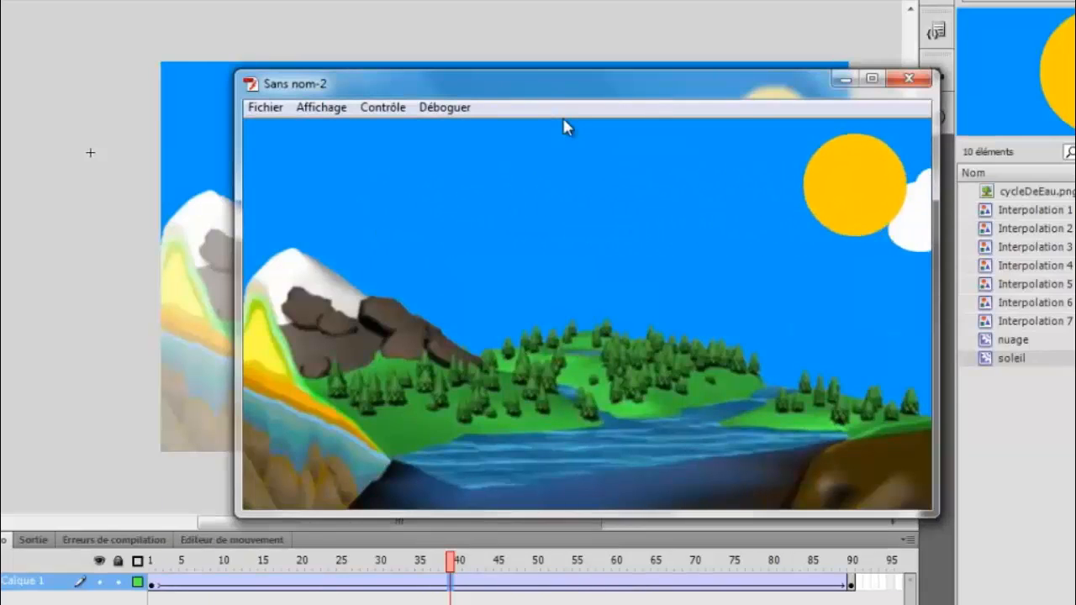
pyautogui.hotkey('ctrl', 'w')
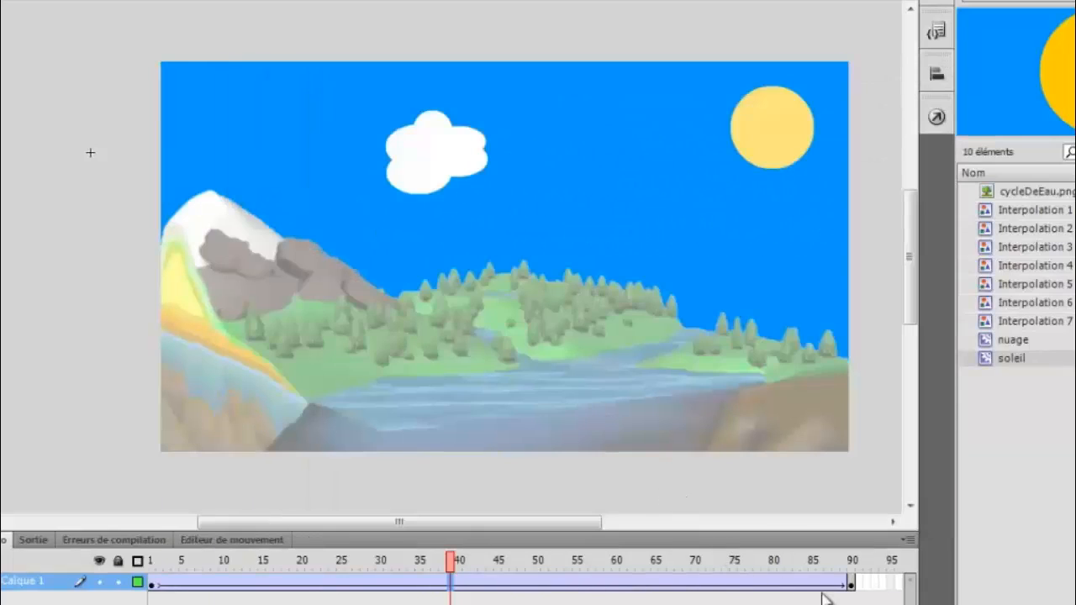
# Shift the last keyframe of the cloud animation to a later frame and test the movie from Séquence 1.
pyautogui.moveTo(854, 589); pyautogui.dragTo(870, 568)
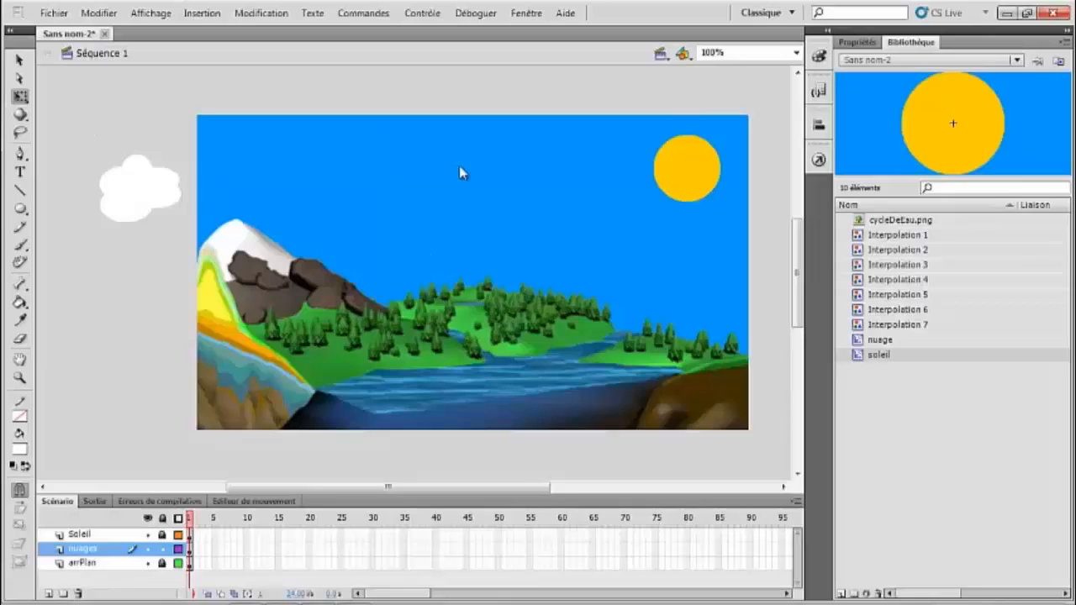
pyautogui.hotkey('ctrl', 'Return')
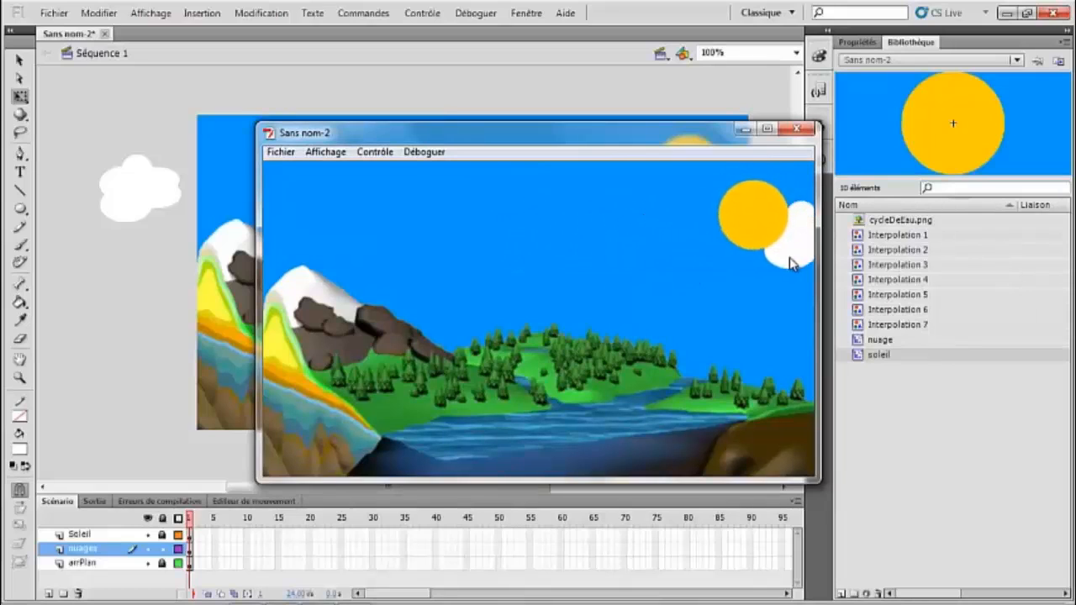
pyautogui.click(797, 129)
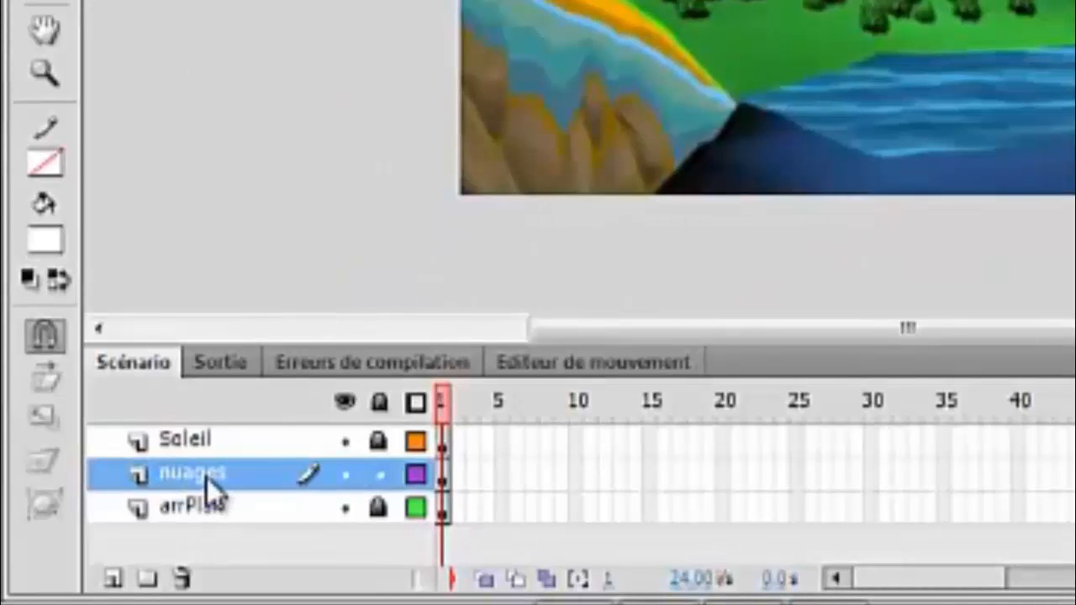
# Place the nuages layer above the Soleil layer and test the movie.
pyautogui.moveTo(207, 478); pyautogui.dragTo(211, 444)
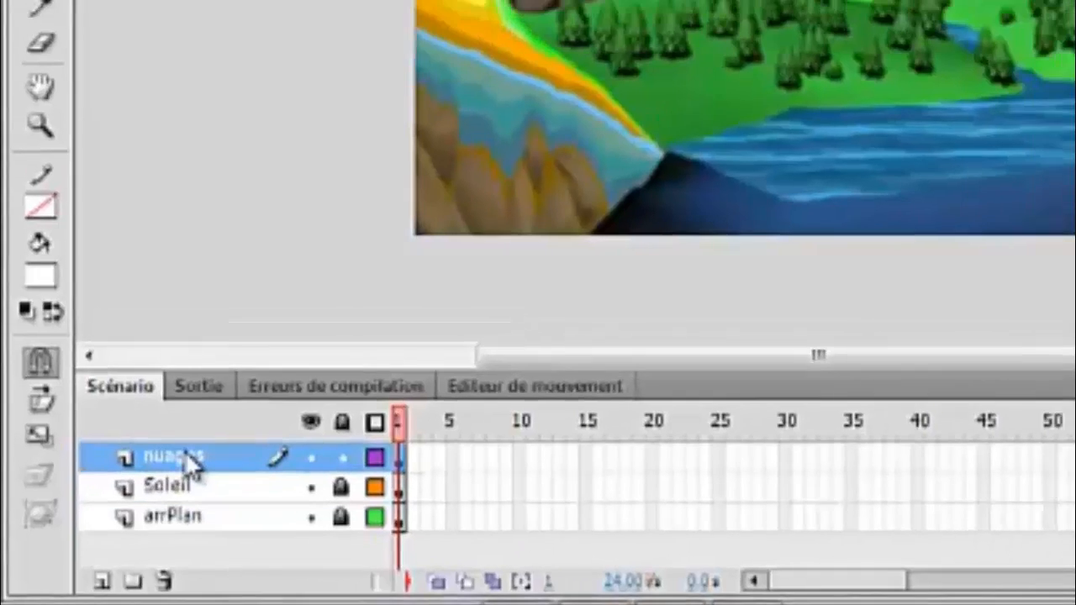
pyautogui.hotkey('ctrl', 'Return')
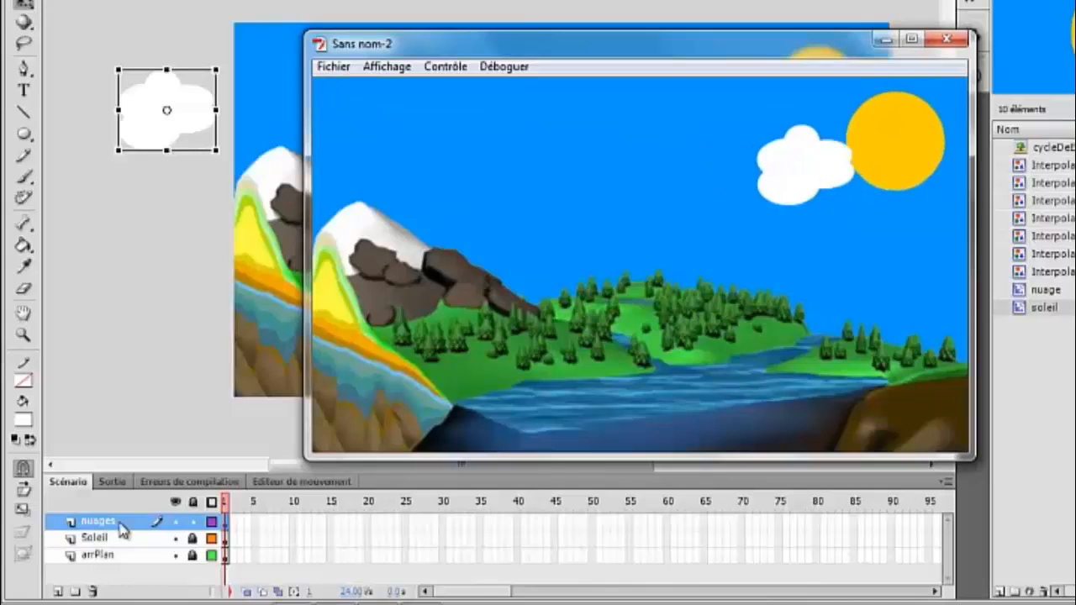
pyautogui.click(946, 39)
# Switch to Adobe Flash Player and replay the finished water-cycle animation to examine how its clouds look.
pyautogui.moveTo(501, 599)
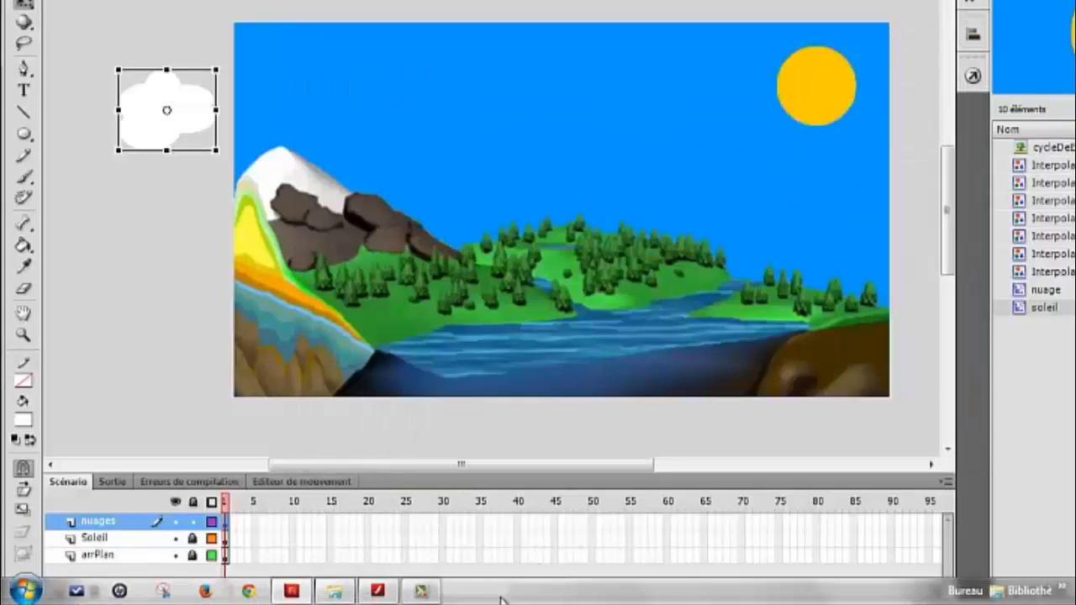
pyautogui.click(379, 593)
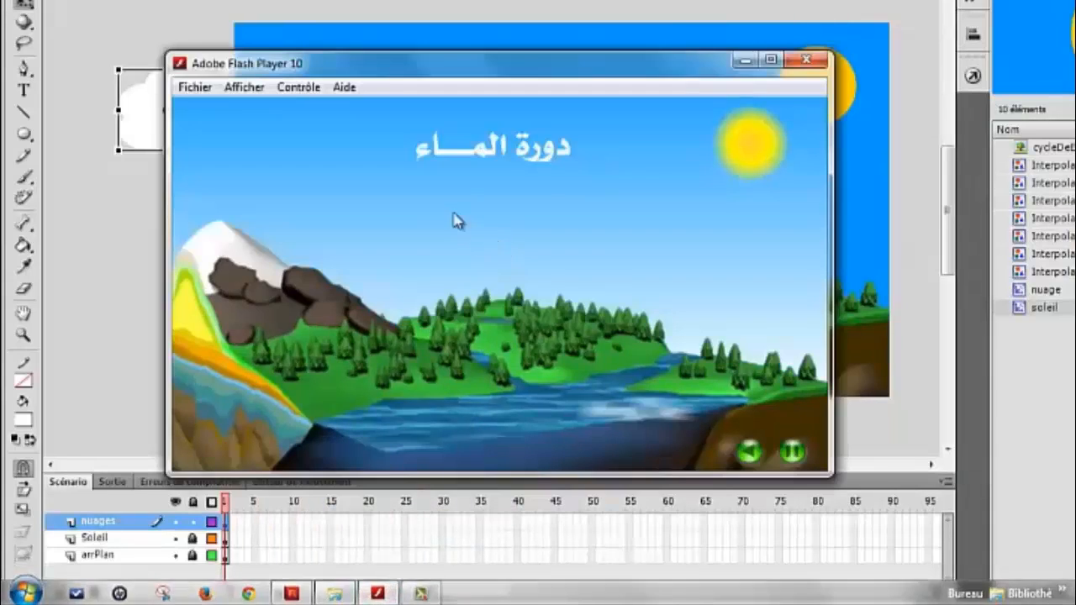
pyautogui.click(749, 452)
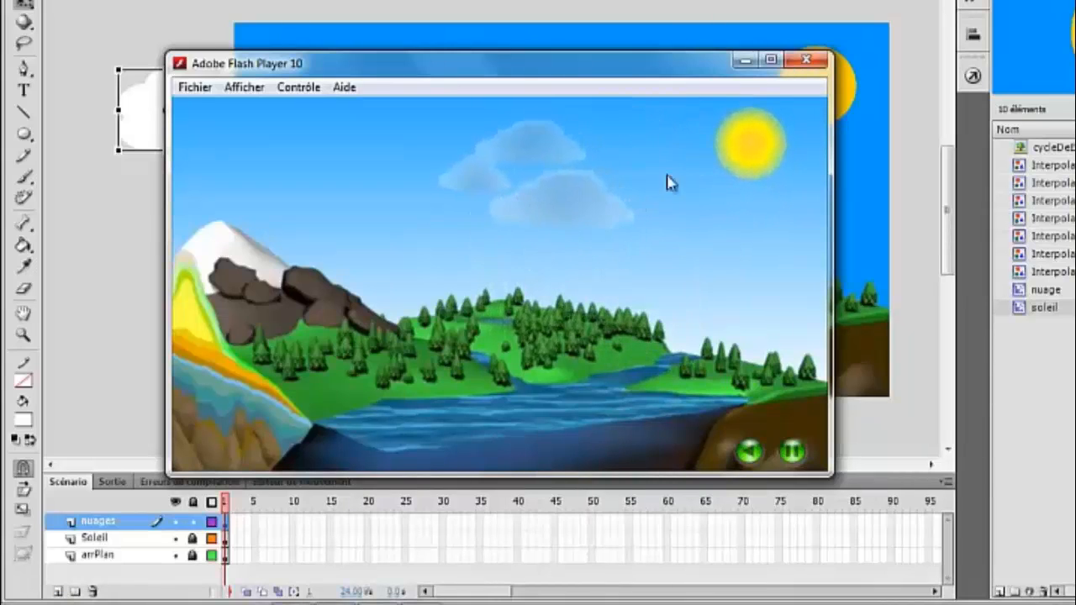
pyautogui.click(805, 62)
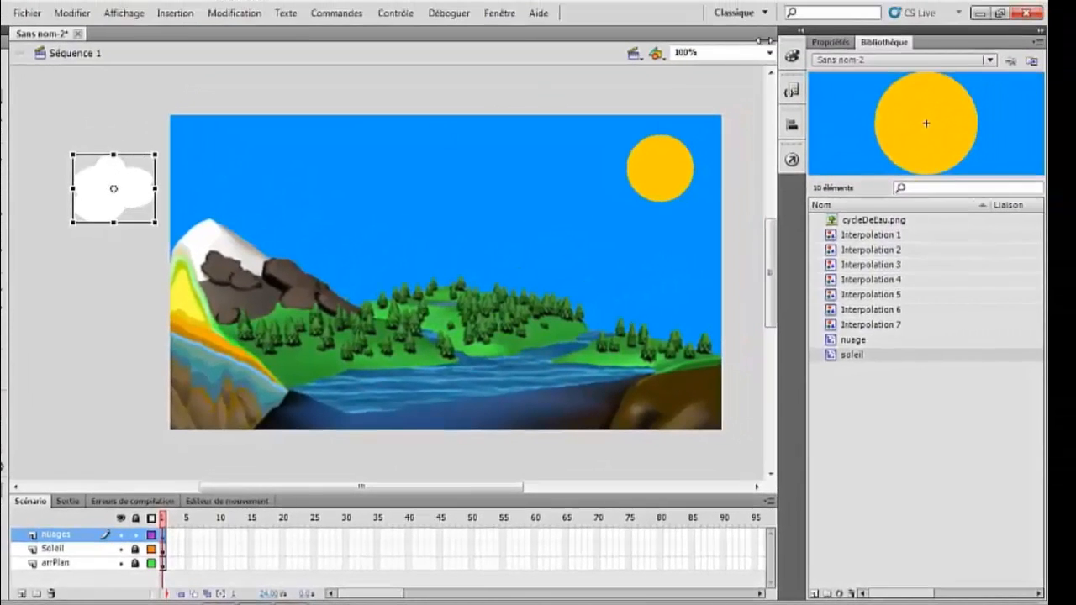
# Add a Flou (blur) filter to the cloud instance, increase its blur amount, and test the movie.
pyautogui.click(833, 43)
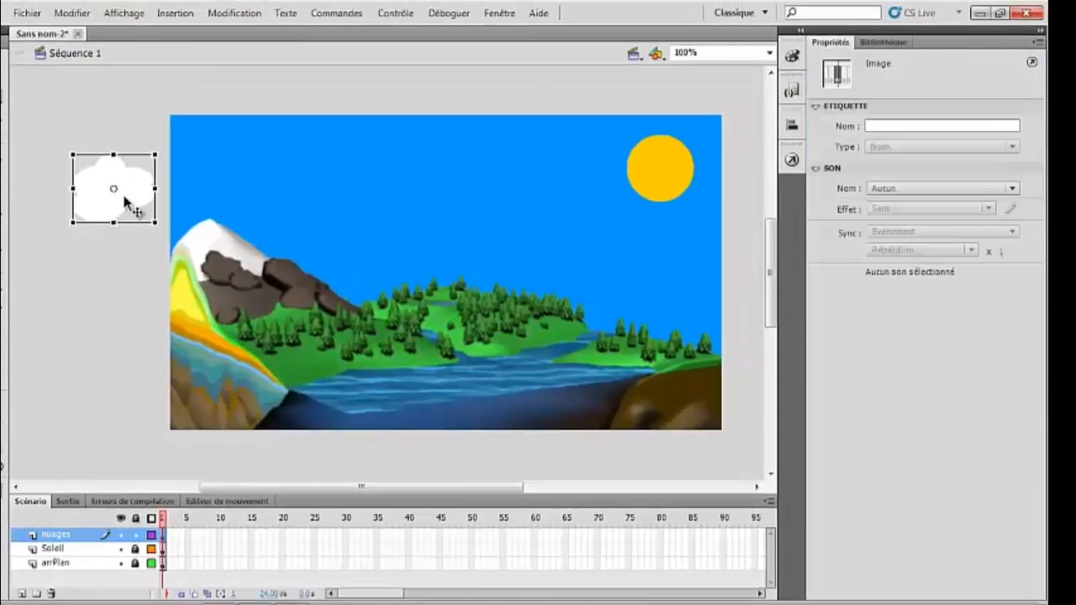
pyautogui.click(126, 202)
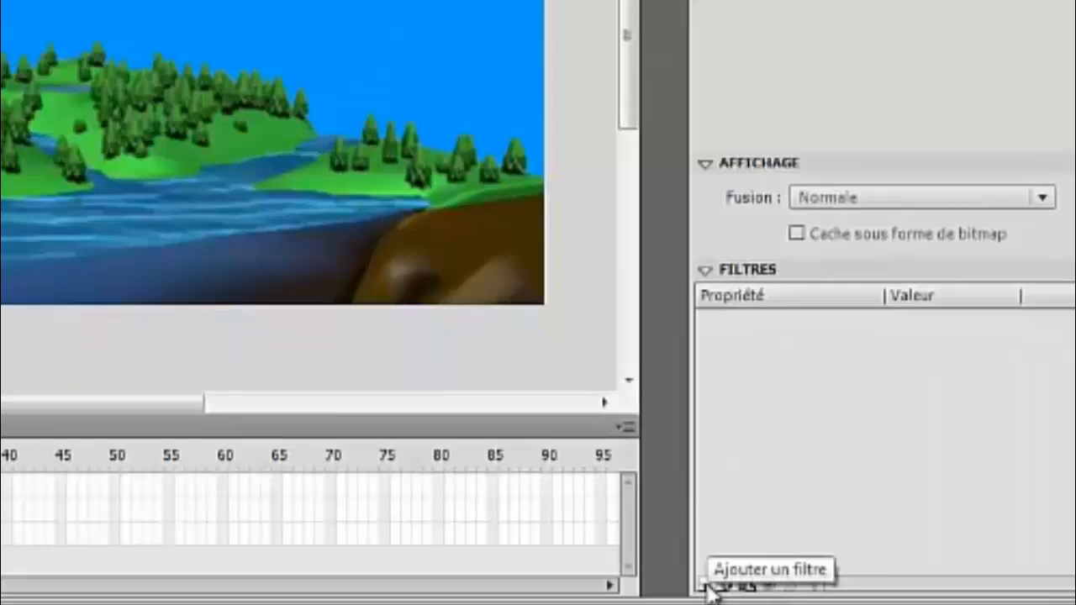
pyautogui.click(706, 586)
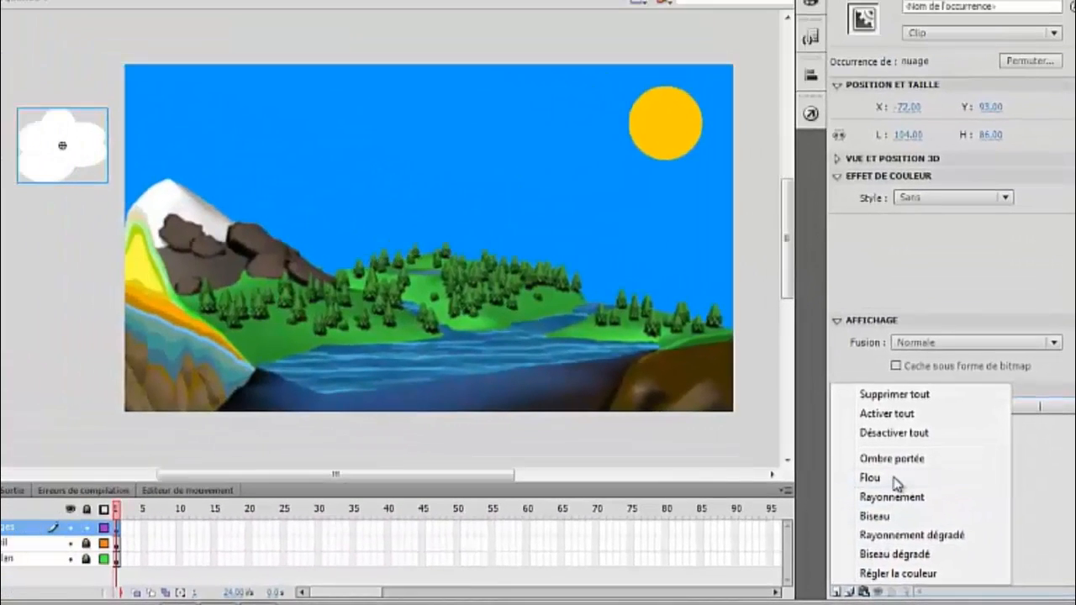
pyautogui.click(872, 478)
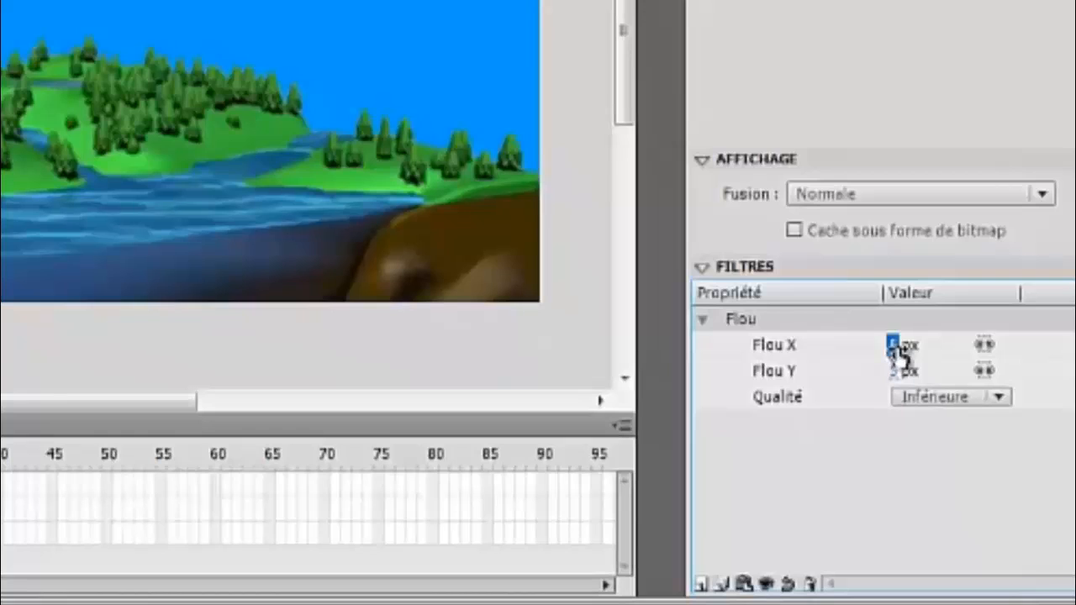
pyautogui.moveTo(898, 353); pyautogui.dragTo(917, 378)
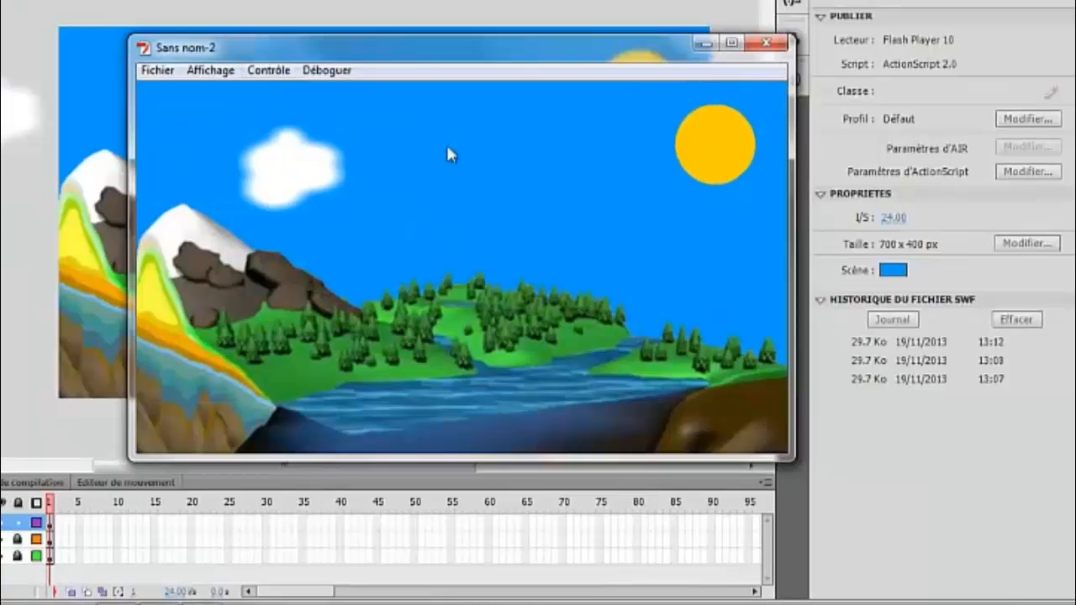
pyautogui.click(766, 42)
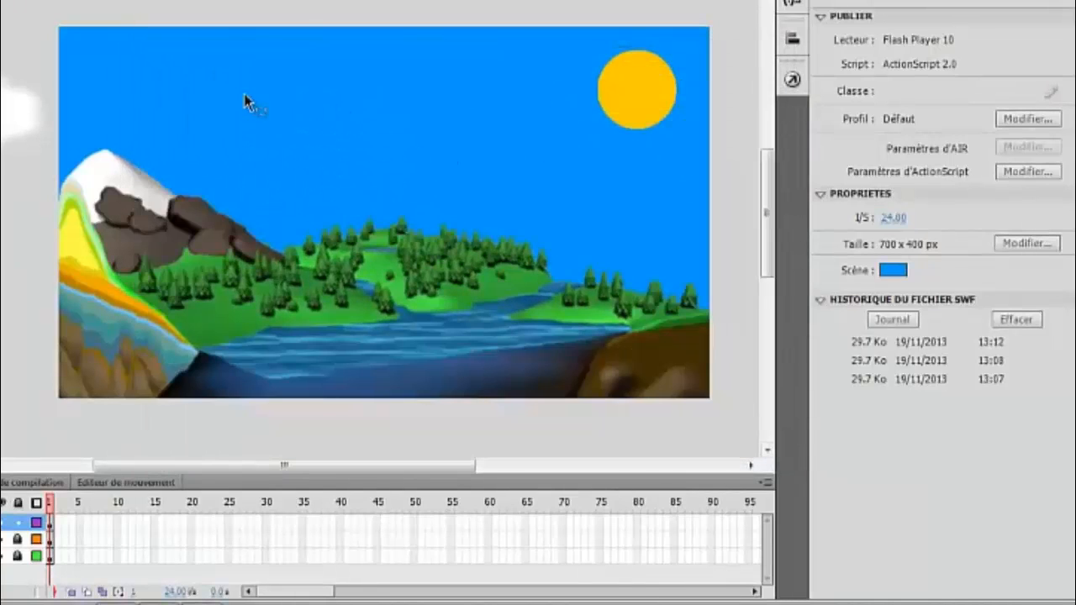
# Add two copies of the blurred cloud off-stage, one above and one below the original, and test the movie.
pyautogui.hotkey('ctrl', 'l')
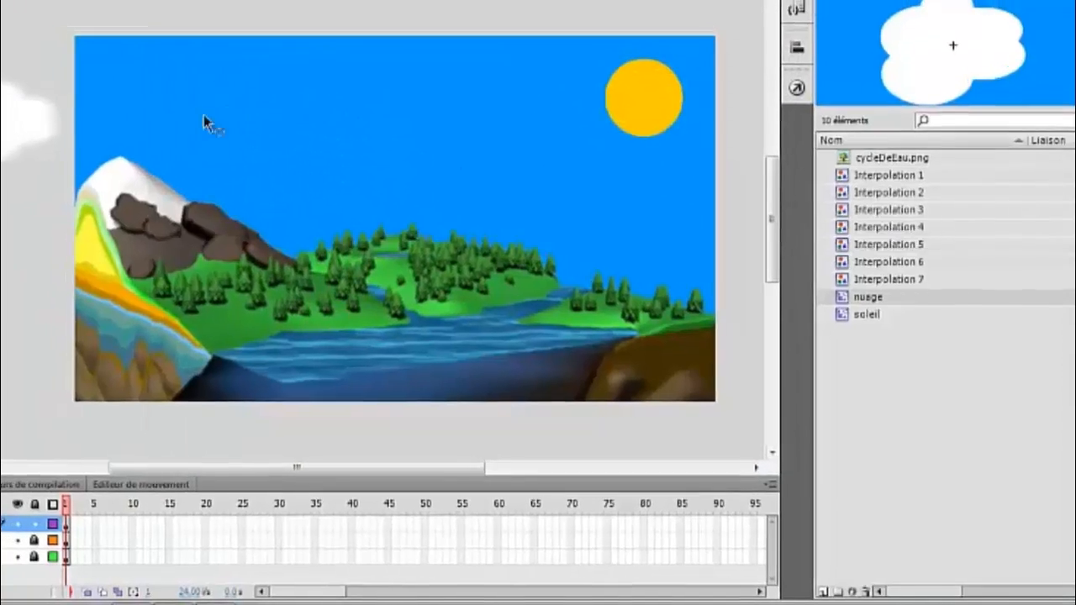
pyautogui.click(69, 147)
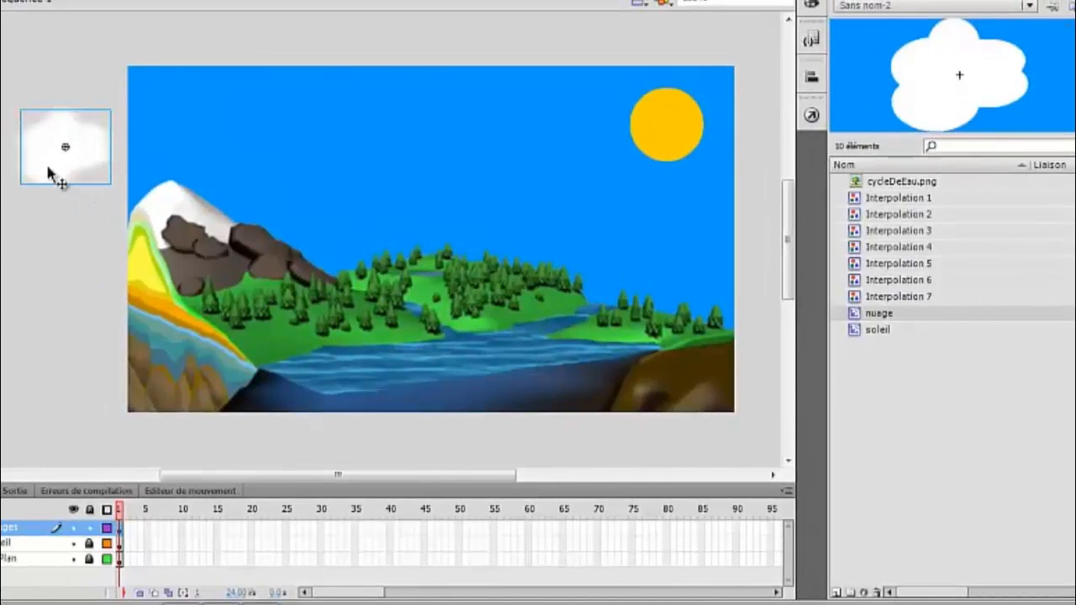
pyautogui.hotkey('ctrl', 'c')
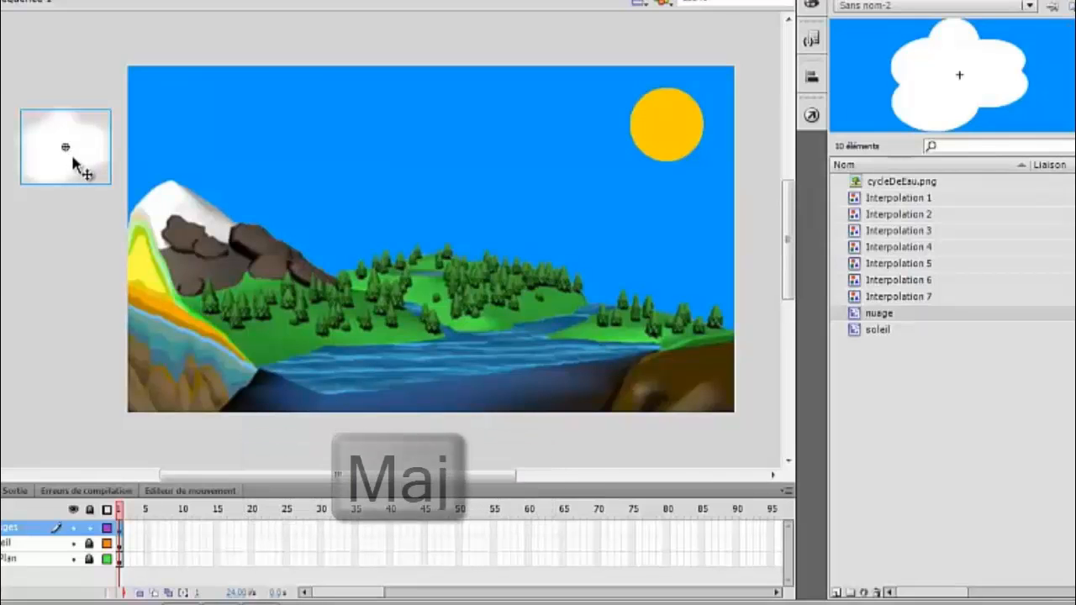
pyautogui.hotkey('ctrl', 'v')
pyautogui.moveTo(402, 249); pyautogui.dragTo(18, 103)
pyautogui.hotkey('ctrl', 'v')
pyautogui.moveTo(477, 277); pyautogui.dragTo(101, 249)
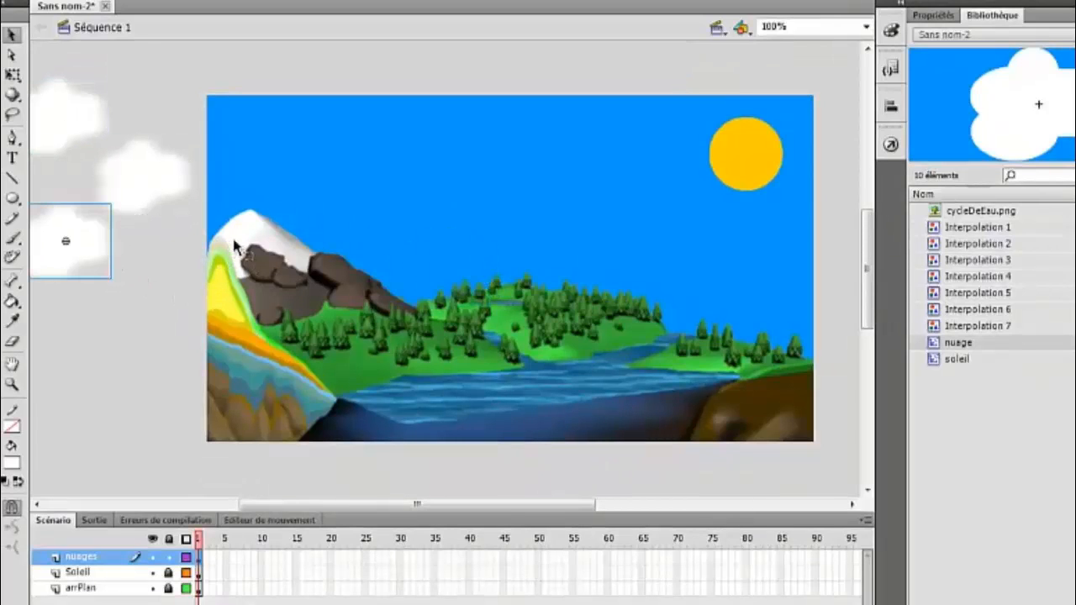
pyautogui.hotkey('ctrl', 'Return')
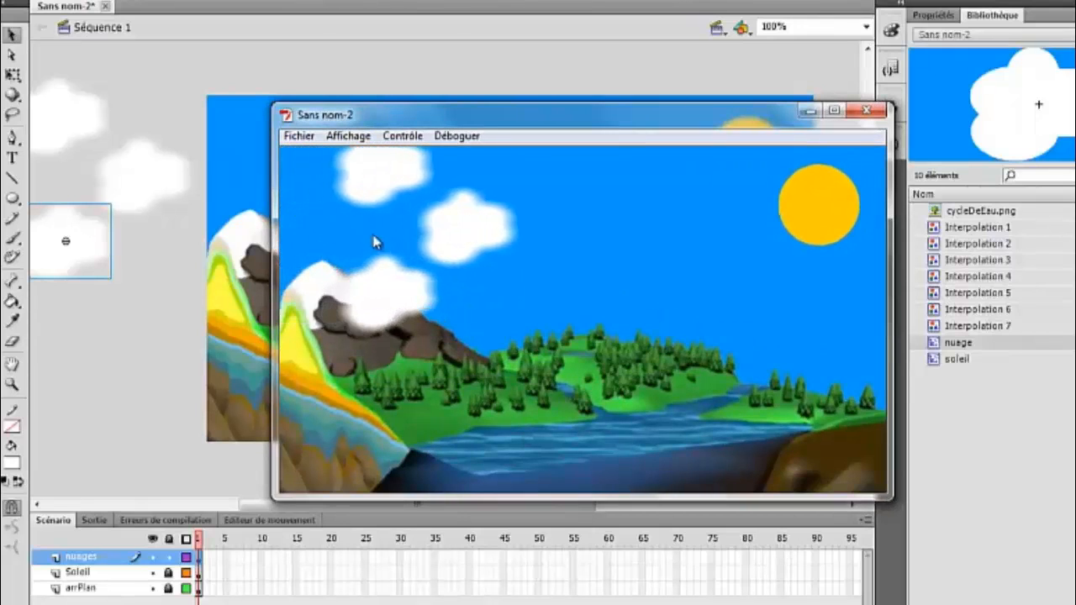
# Apply a Teinte colour effect to the lower off-stage cloud with 43% tint, red 124, green 112, blue 255, and test the movie.
pyautogui.click(866, 114)
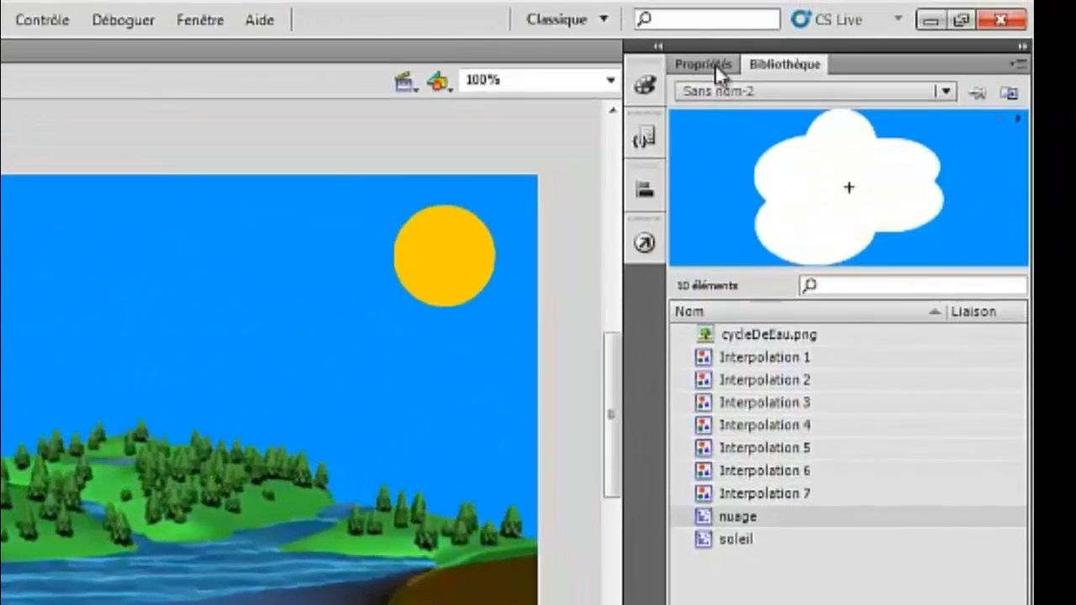
pyautogui.click(934, 15)
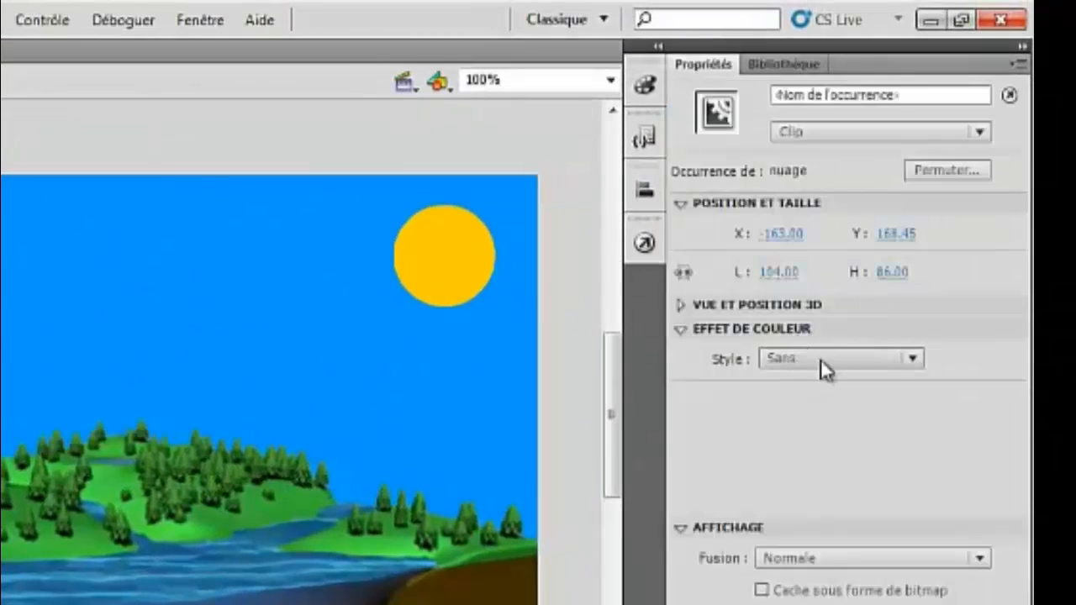
pyautogui.click(913, 359)
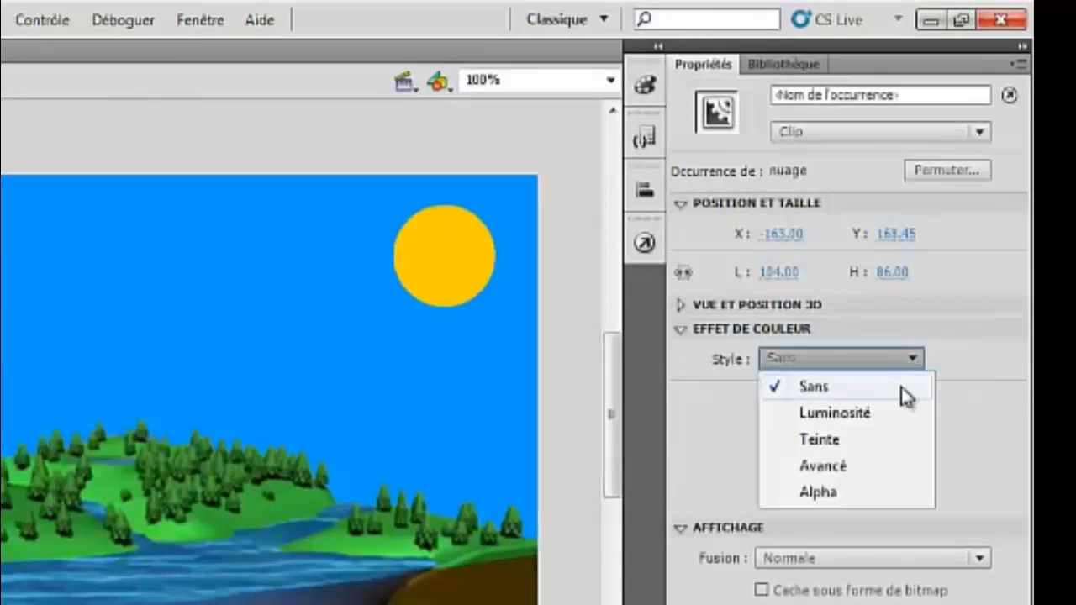
pyautogui.click(843, 441)
pyautogui.moveTo(916, 417); pyautogui.dragTo(838, 428)
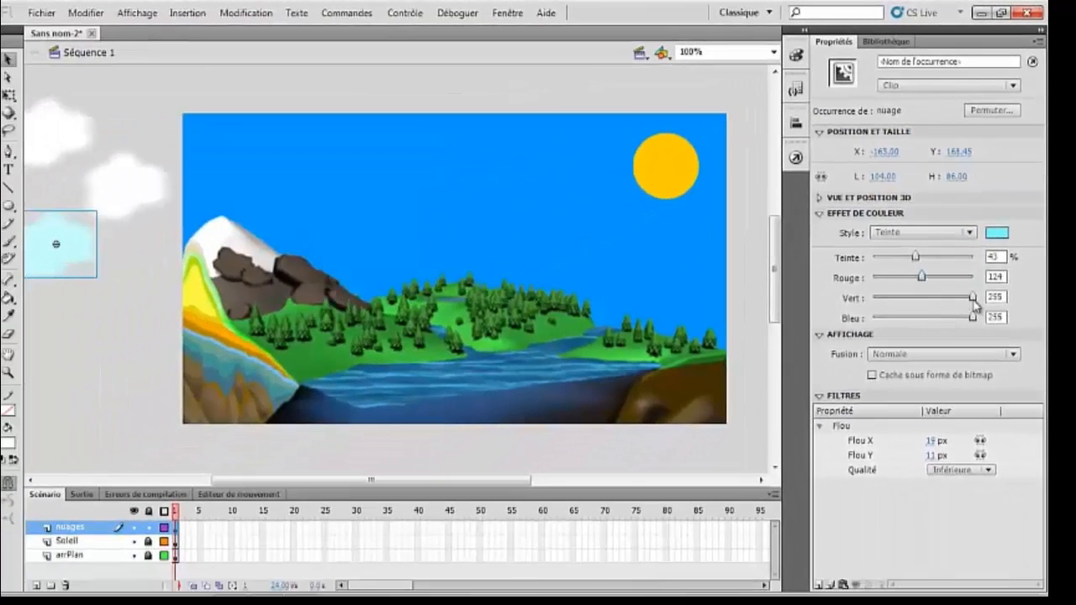
pyautogui.moveTo(974, 301); pyautogui.dragTo(918, 303)
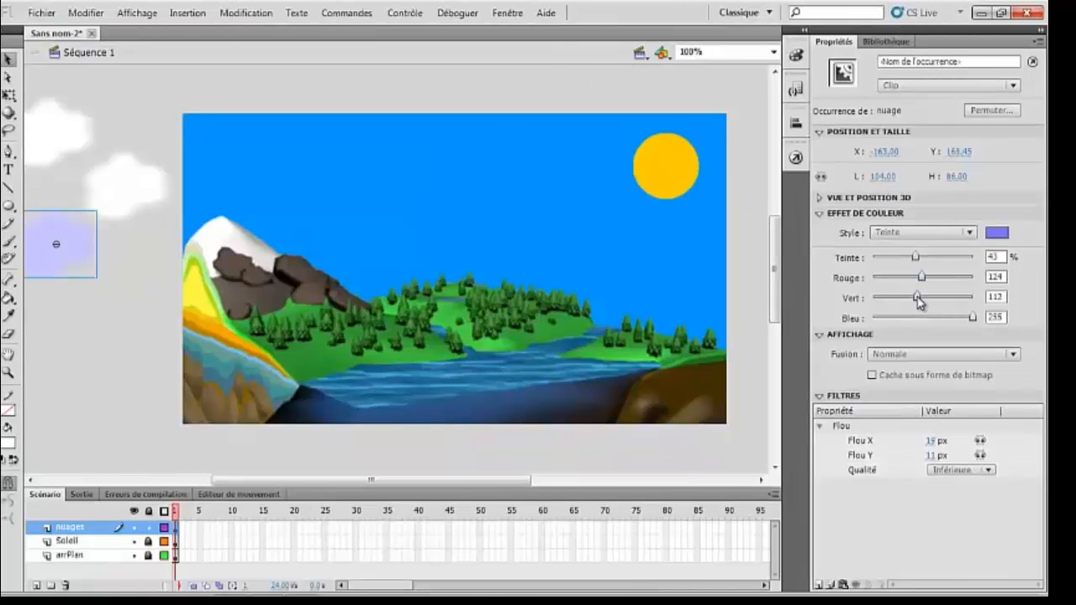
pyautogui.hotkey('ctrl', 'Return')
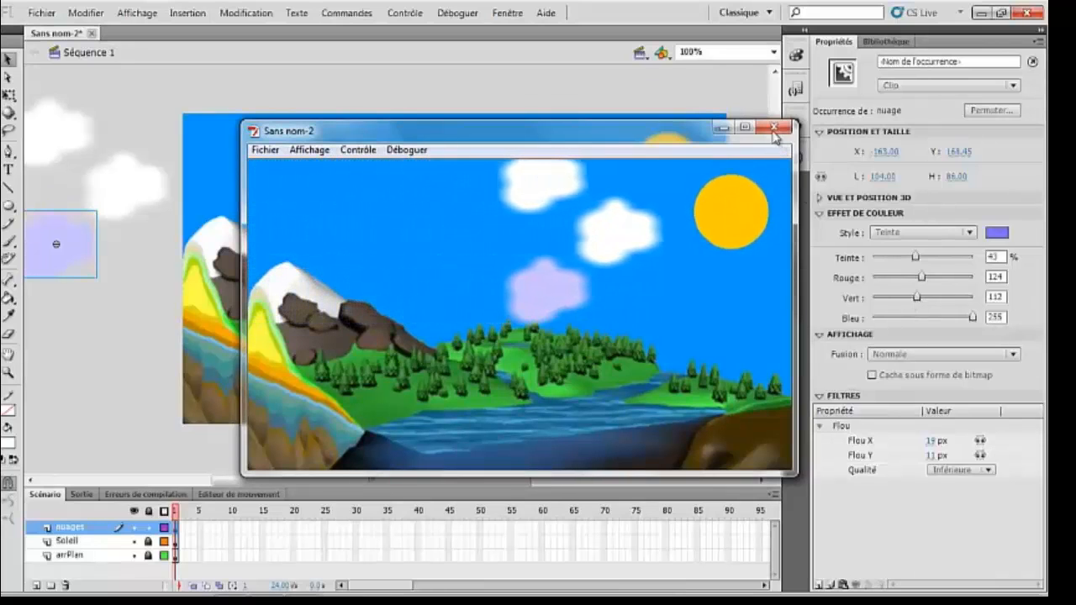
pyautogui.hotkey('ctrl', 'w')
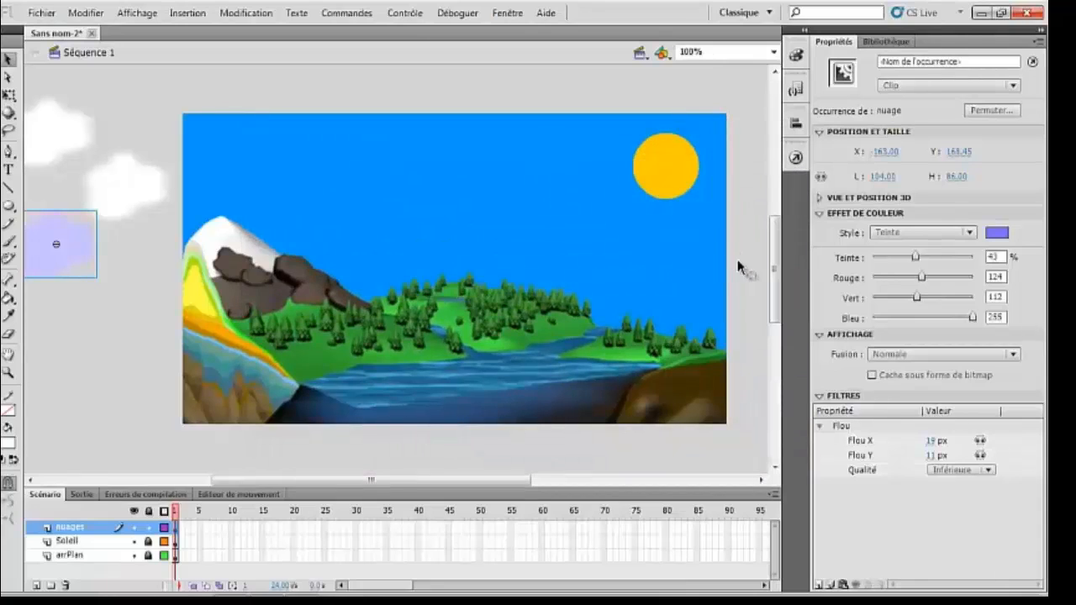
# Apply the same Teinte colour effect to the middle and upper off-stage clouds and test the movie.
pyautogui.click(133, 202)
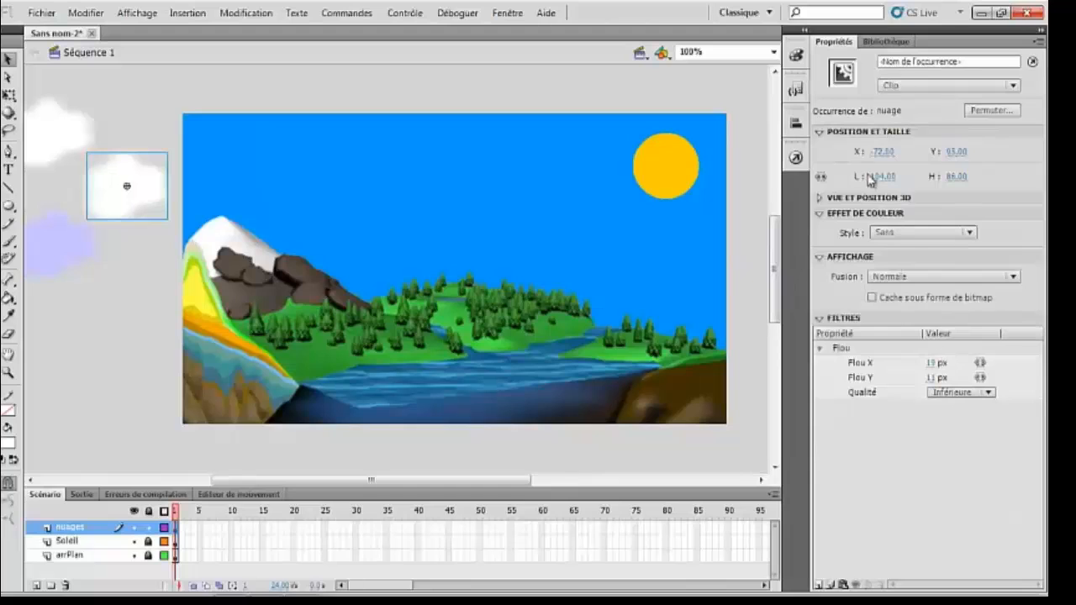
pyautogui.click(970, 234)
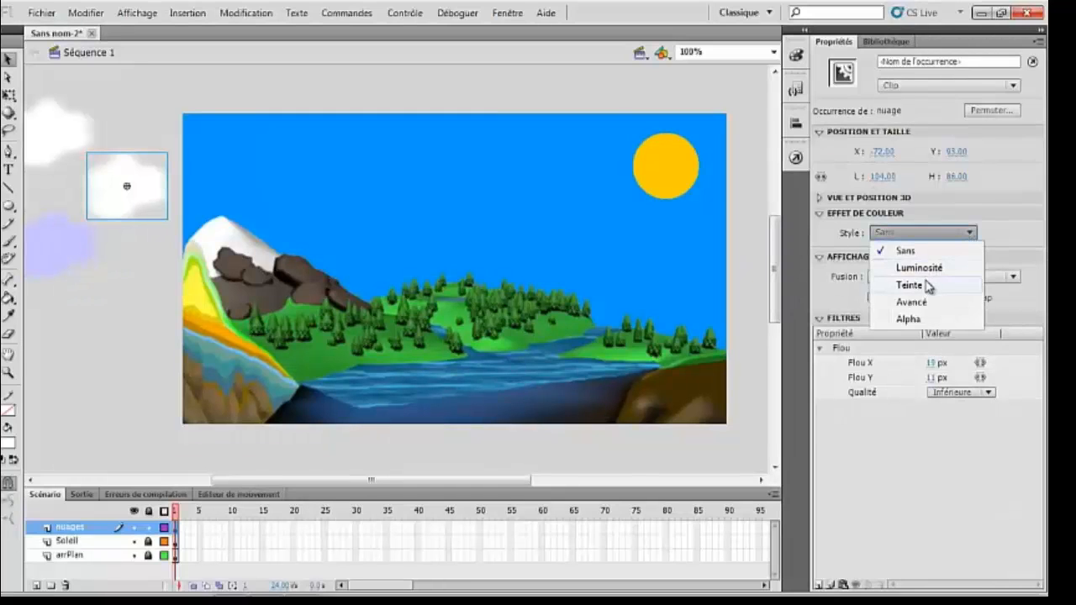
pyautogui.click(910, 285)
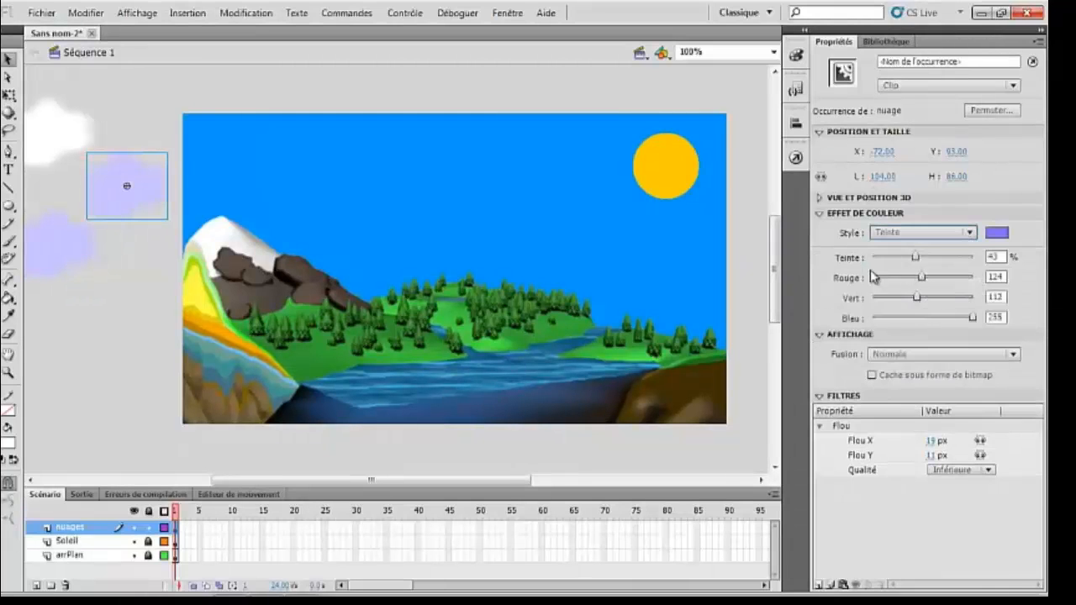
pyautogui.click(74, 136)
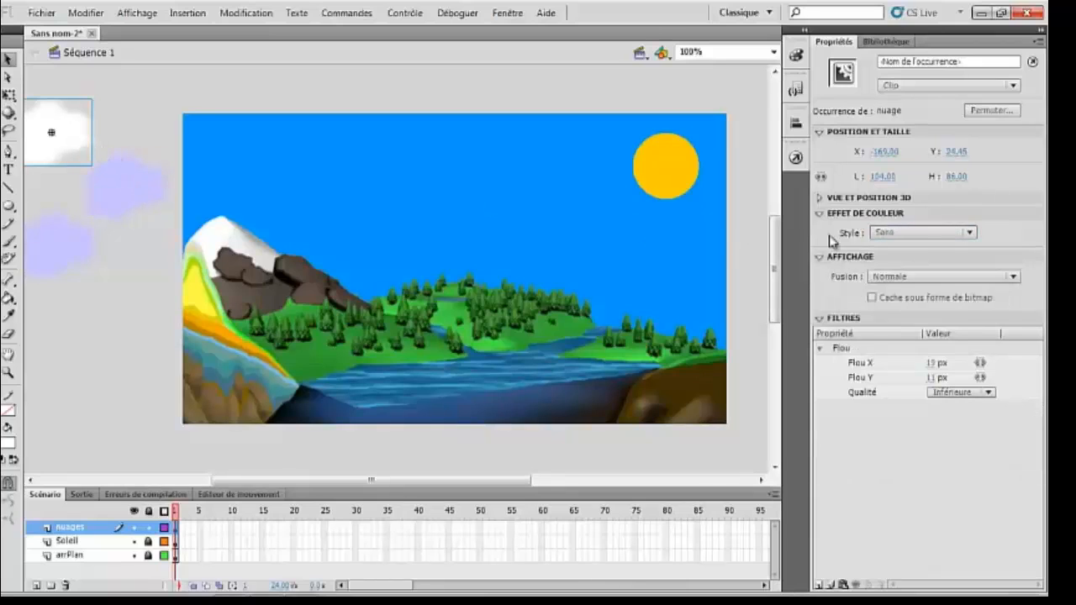
pyautogui.click(908, 234)
pyautogui.click(910, 284)
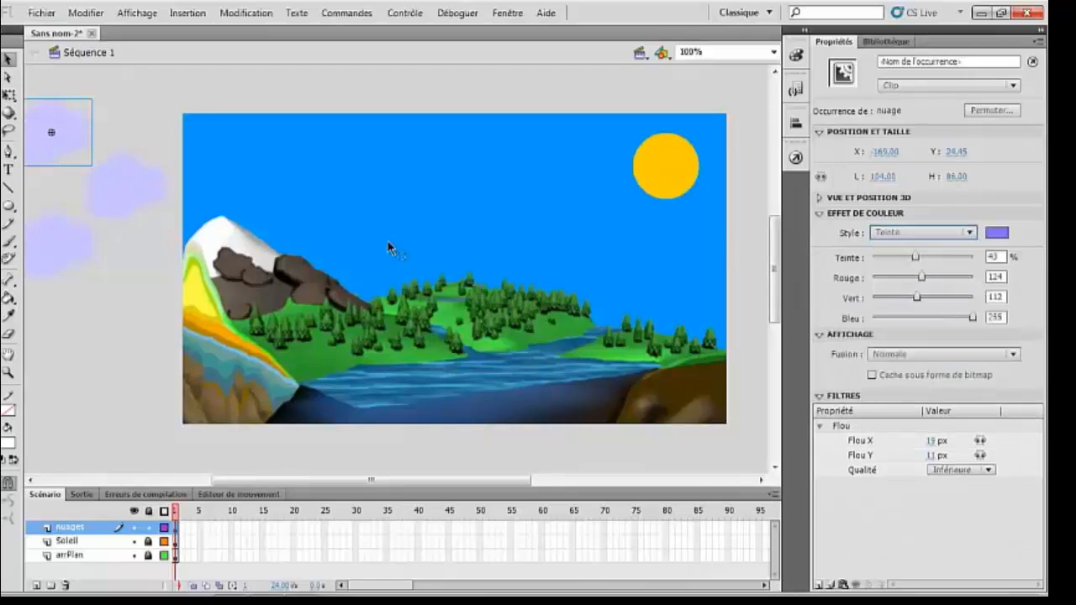
pyautogui.hotkey('ctrl', 'Return')
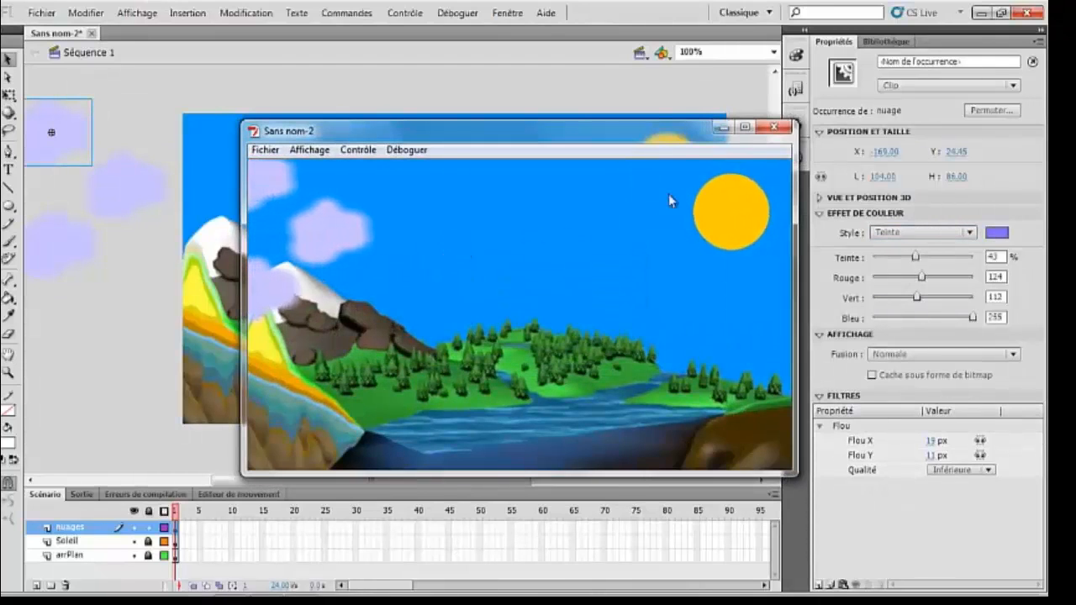
pyautogui.click(774, 129)
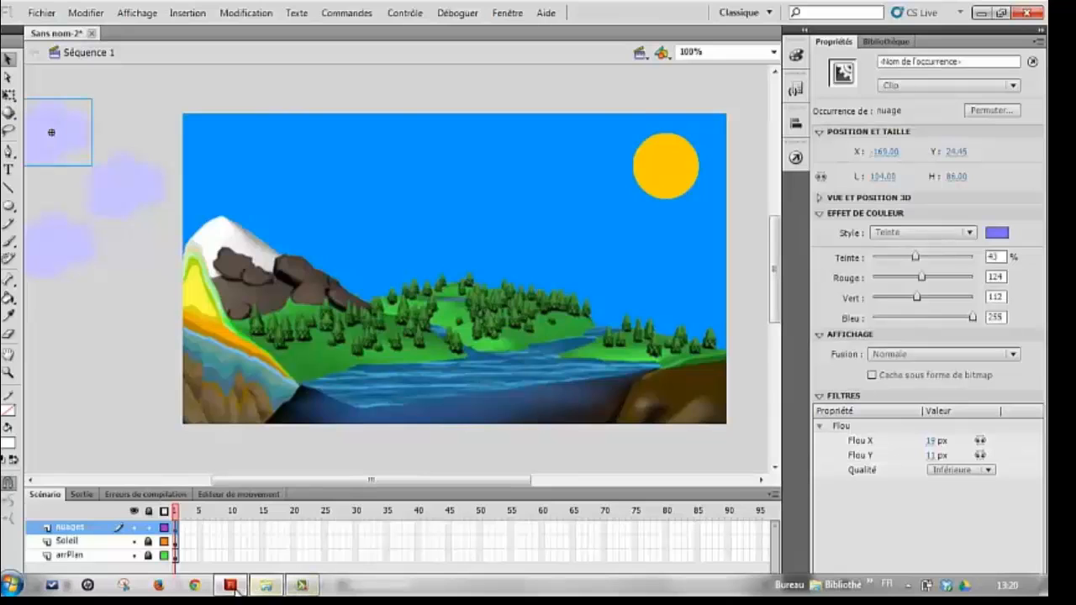
# Check the playback buttons of the finished animation in Adobe Flash Player, and open the common Boutons library in Flash with an enlarged list.
pyautogui.click(301, 585)
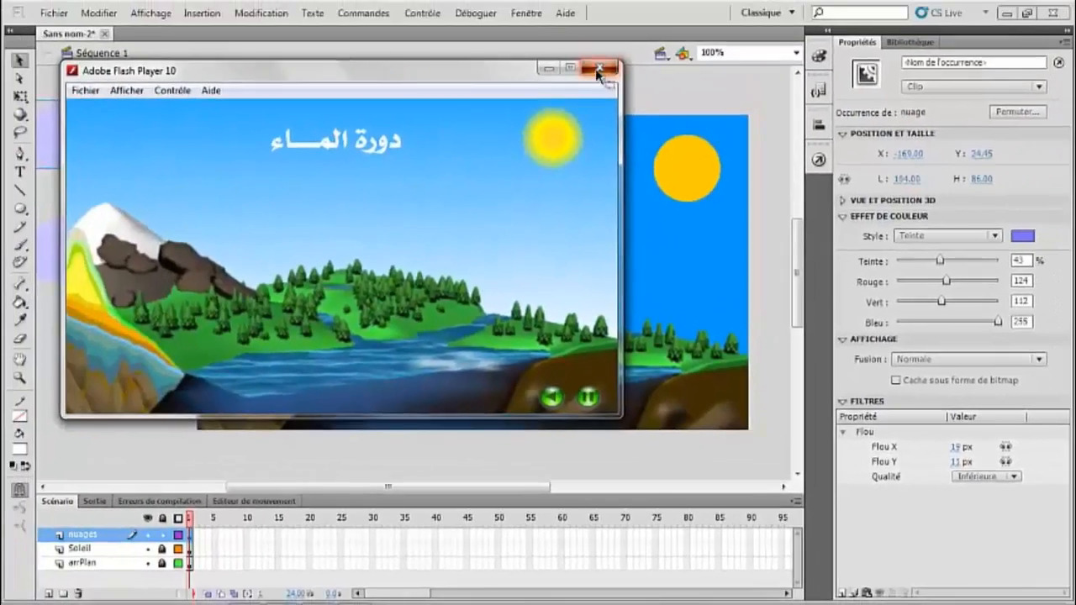
pyautogui.click(578, 9)
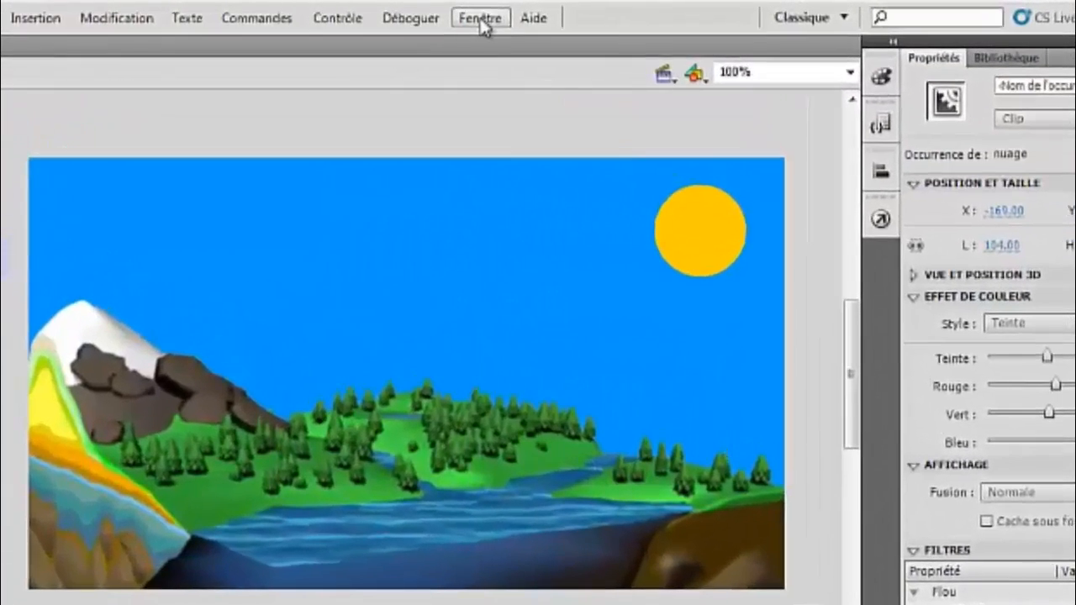
pyautogui.click(481, 19)
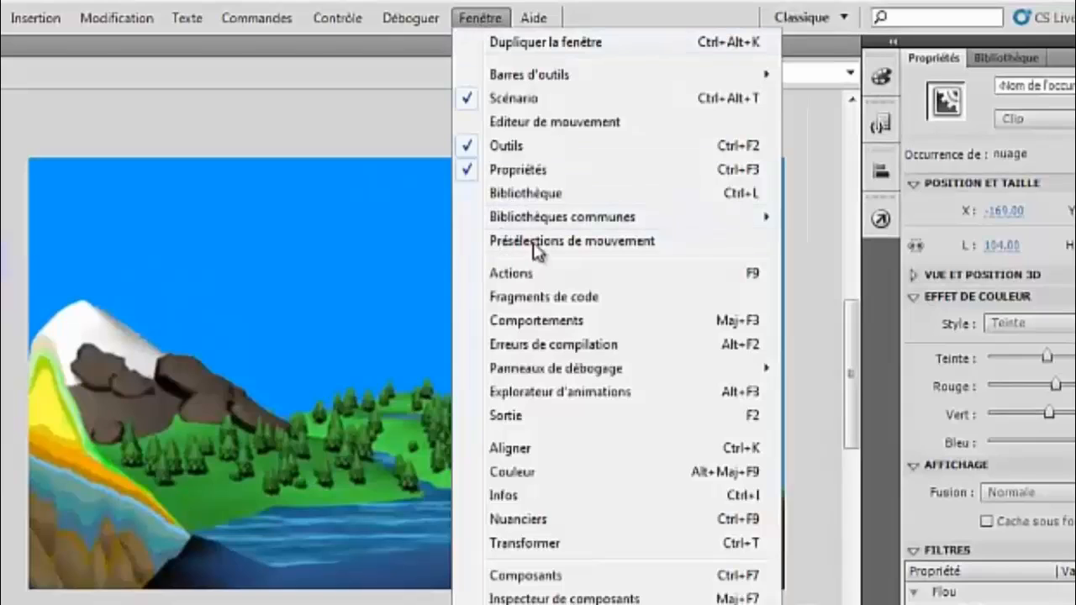
pyautogui.moveTo(594, 227)
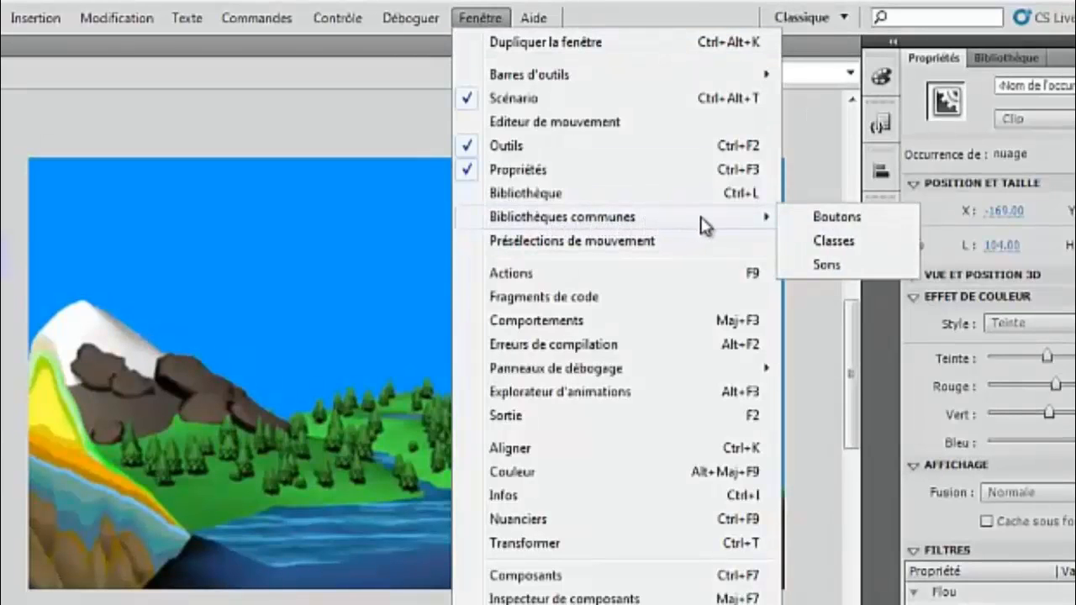
pyautogui.click(845, 218)
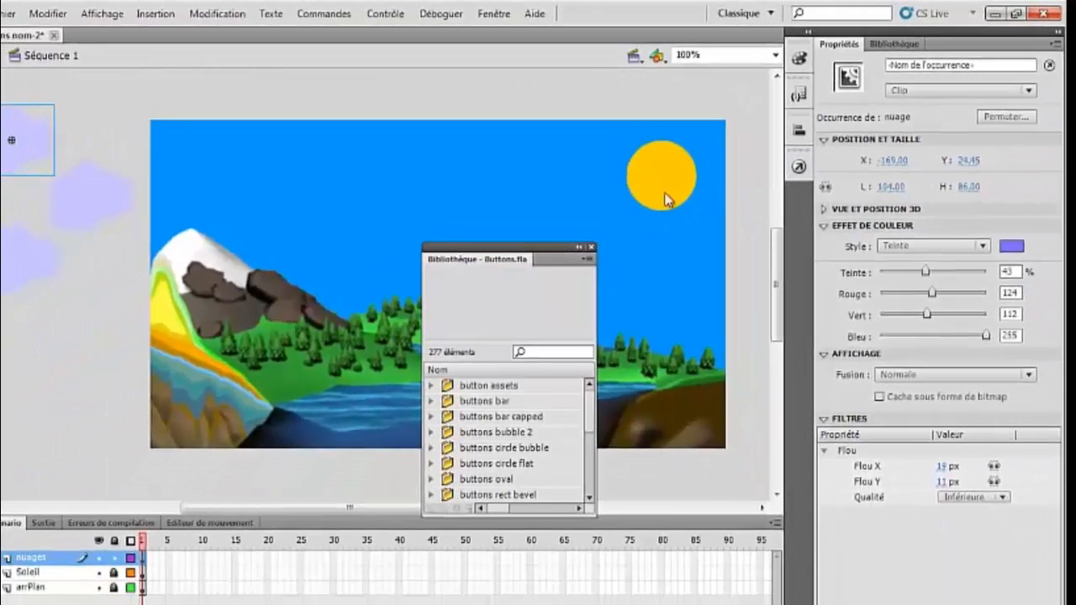
pyautogui.moveTo(555, 256); pyautogui.dragTo(697, 109)
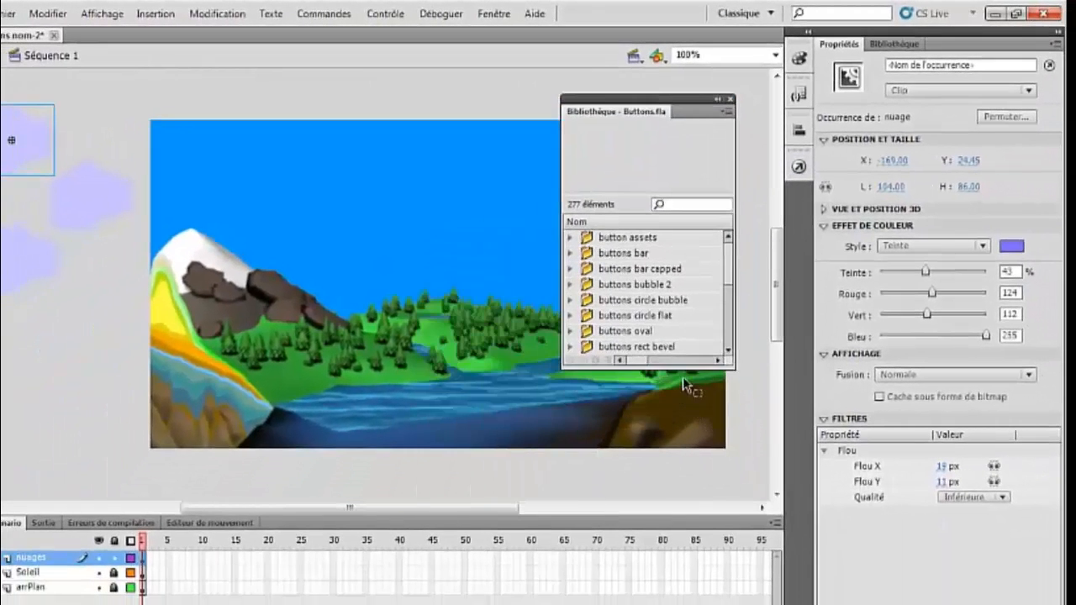
pyautogui.moveTo(683, 367); pyautogui.dragTo(681, 562)
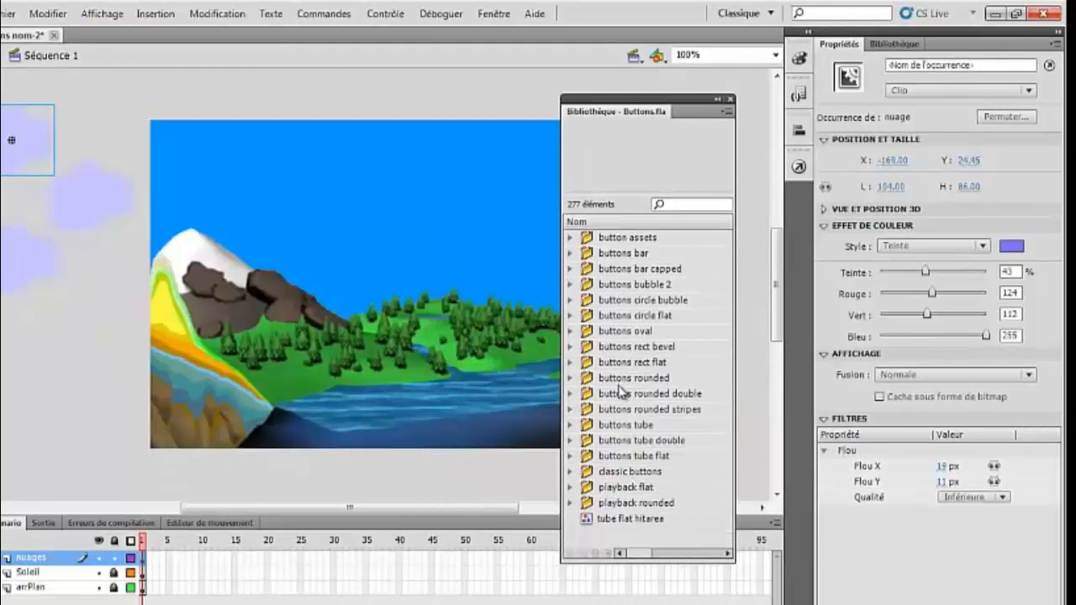
# Place the gel Left and gel Pause buttons from the classic buttons Playback folder side by side near the stage's lower edge.
pyautogui.click(570, 472)
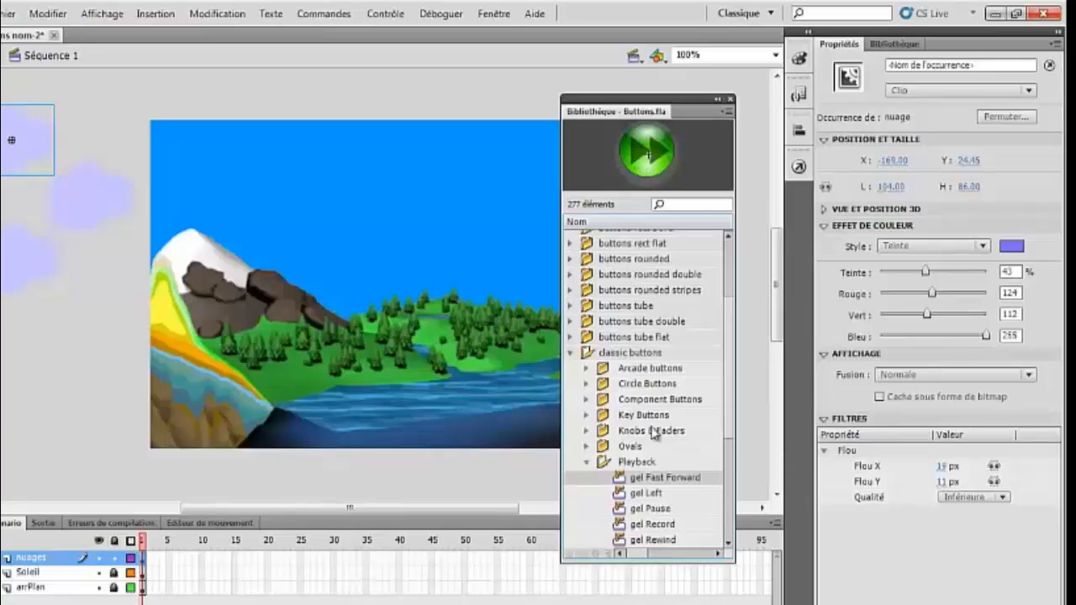
pyautogui.click(654, 494)
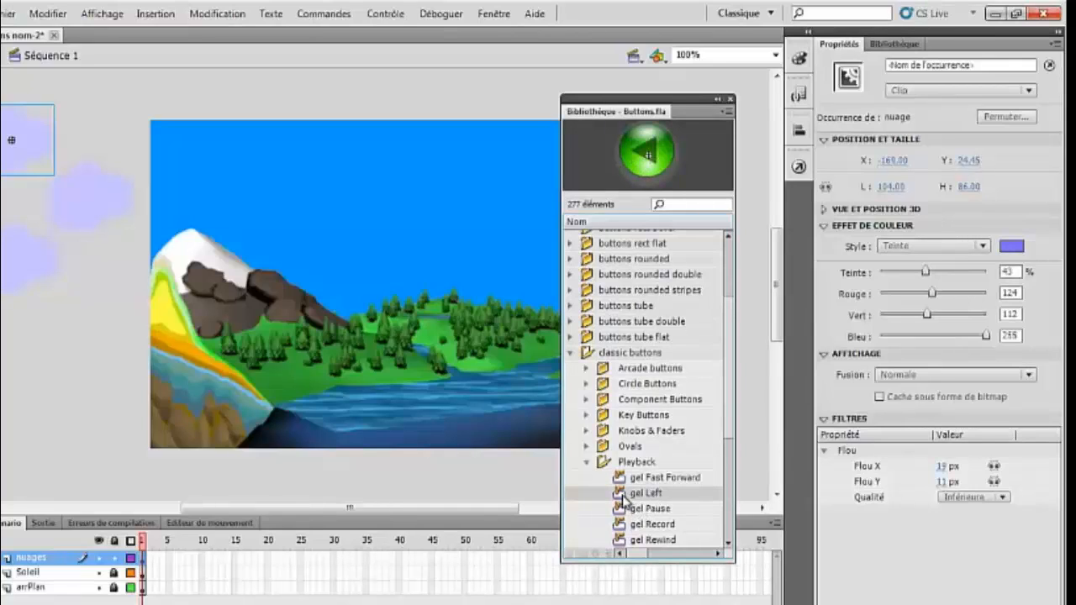
pyautogui.moveTo(469, 451); pyautogui.dragTo(452, 421)
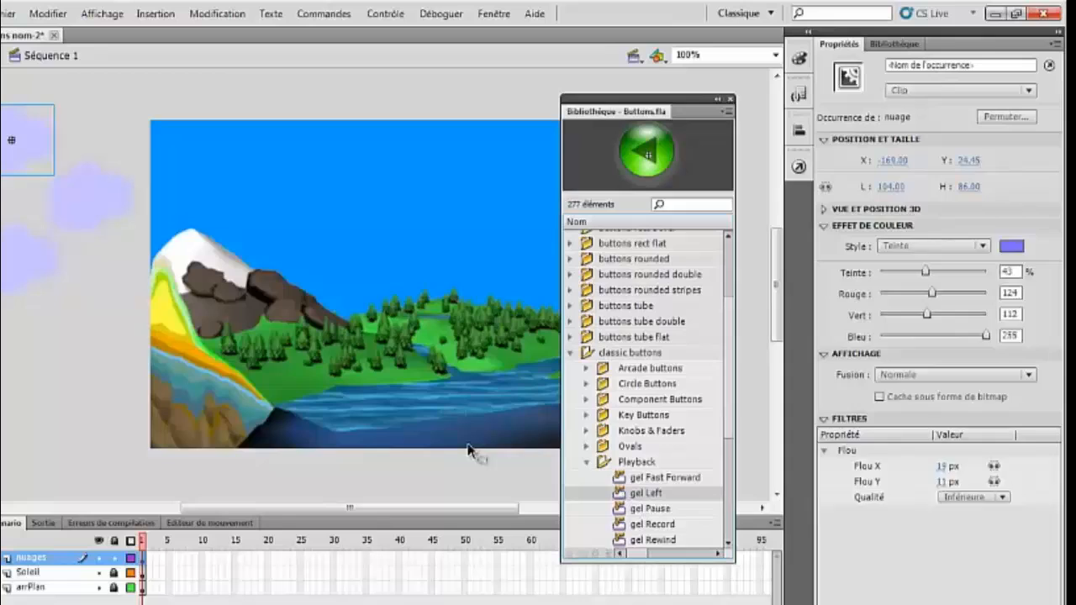
pyautogui.click(625, 511)
pyautogui.moveTo(622, 515); pyautogui.dragTo(494, 427)
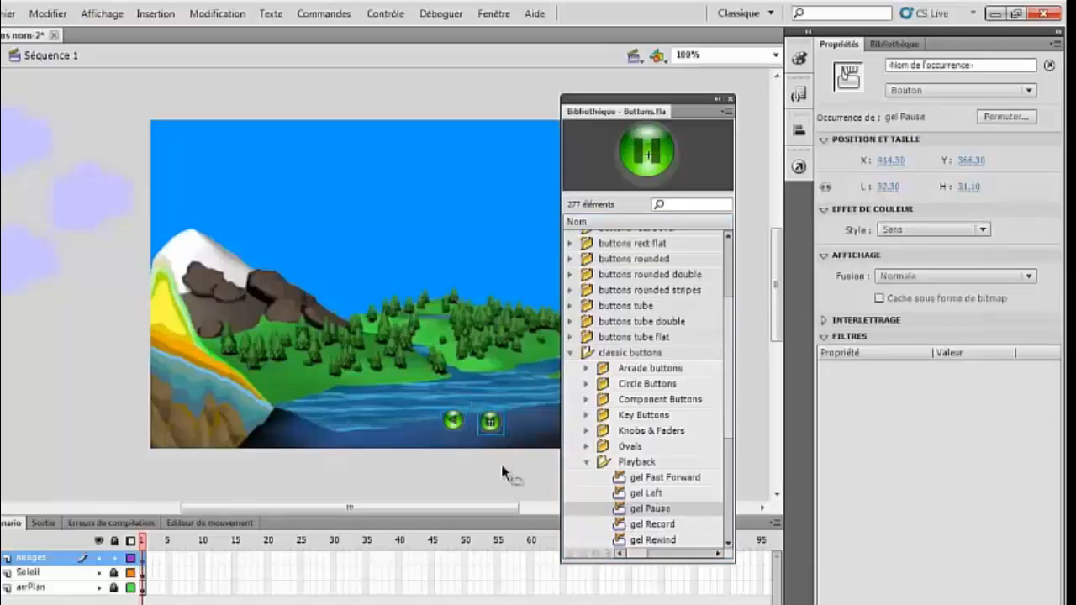
pyautogui.click(730, 99)
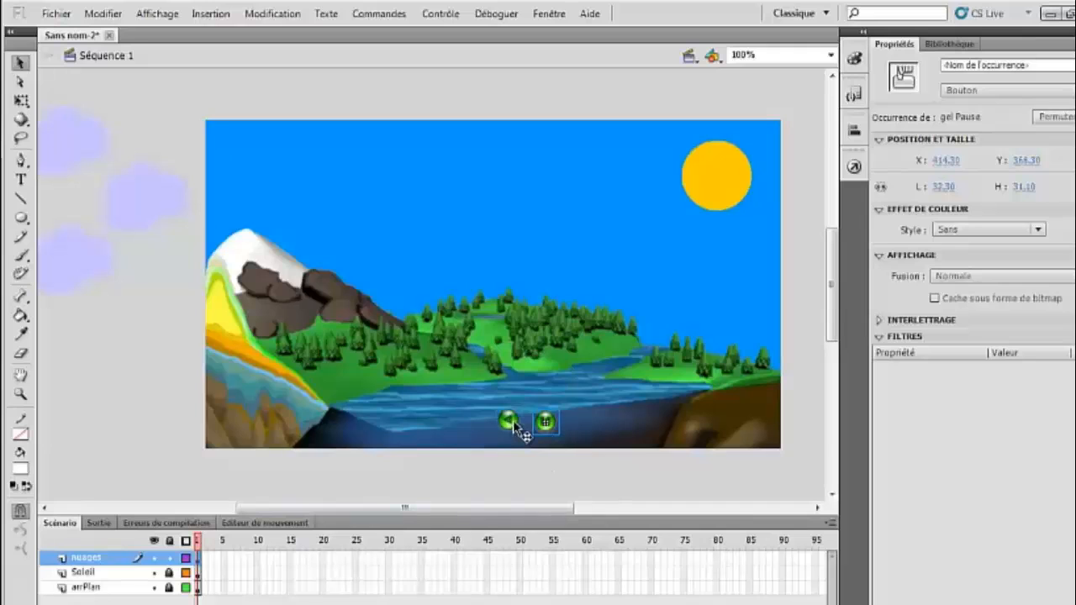
# Cut both gel buttons out of the nuages layer.
pyautogui.hotkey('ctrl', 'x')
pyautogui.hotkey('ctrl', 'v')
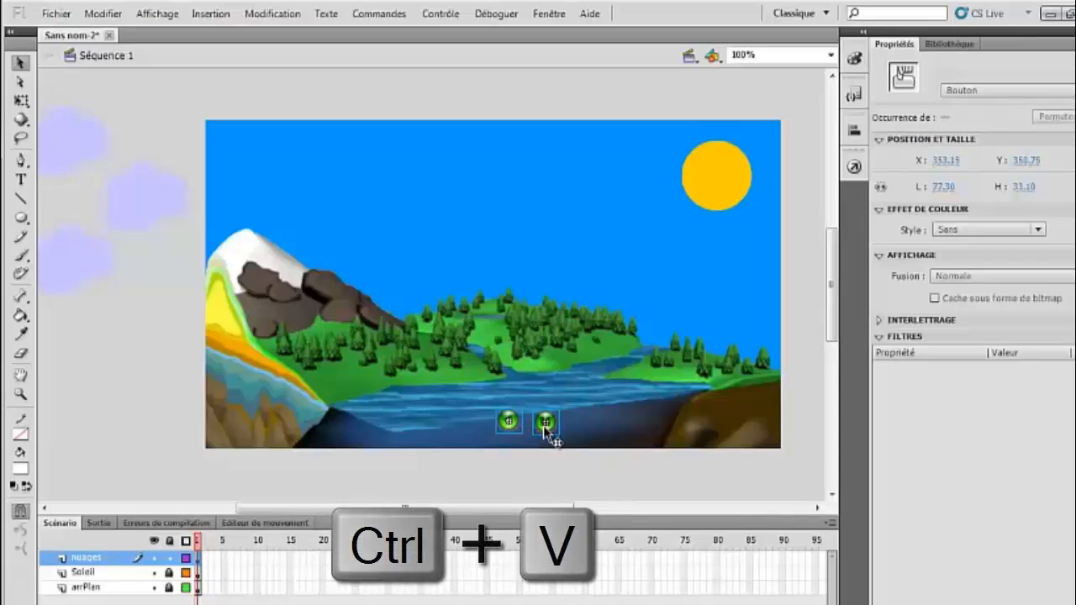
pyautogui.press('Delete')
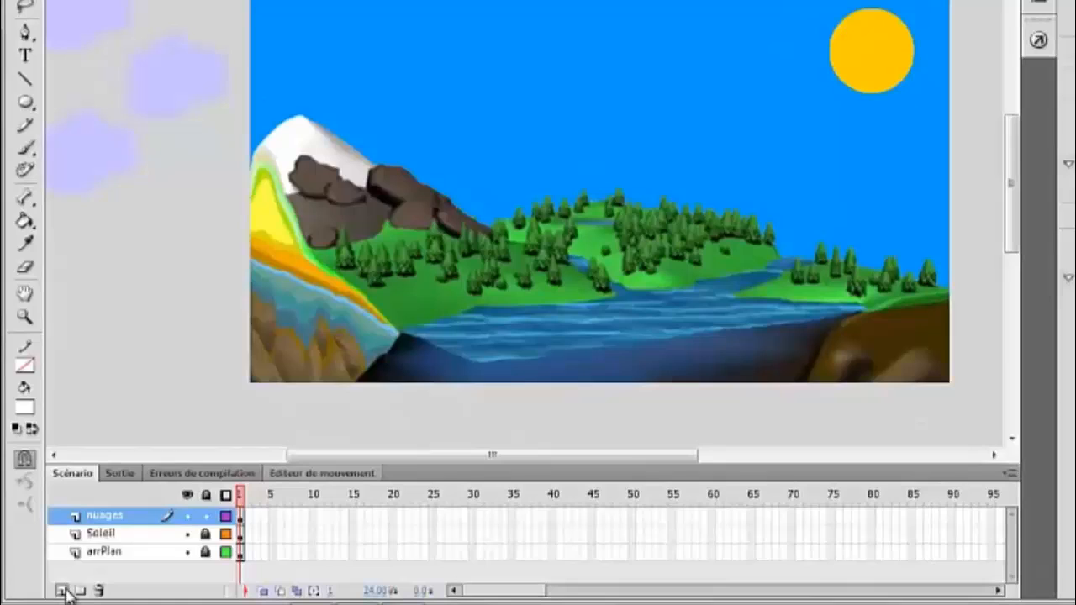
# Add a new layer above nuages and name it boutons.
pyautogui.click(63, 590)
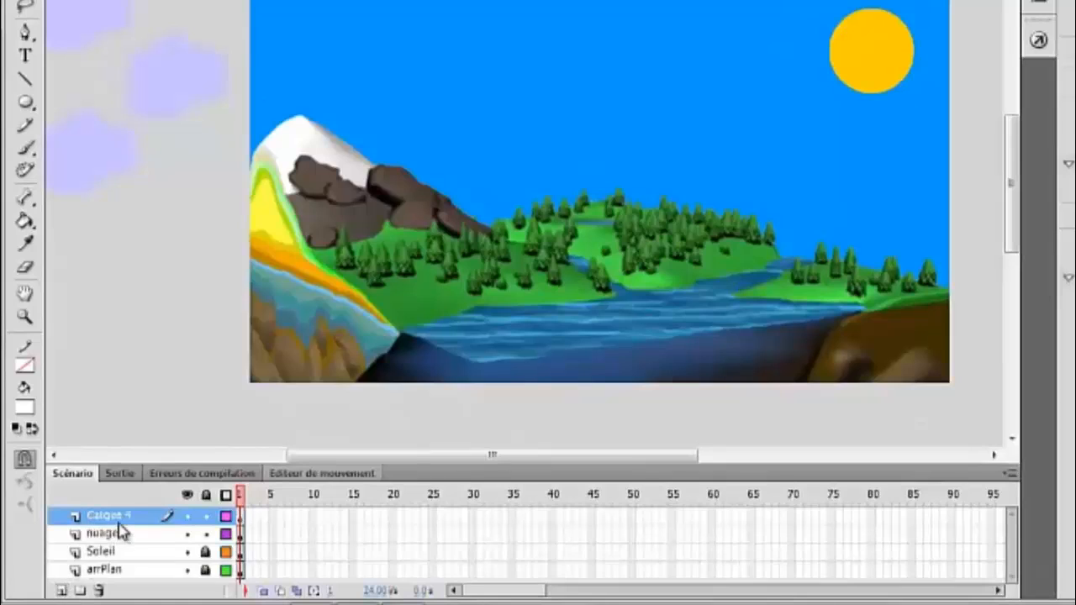
pyautogui.doubleClick(112, 520)
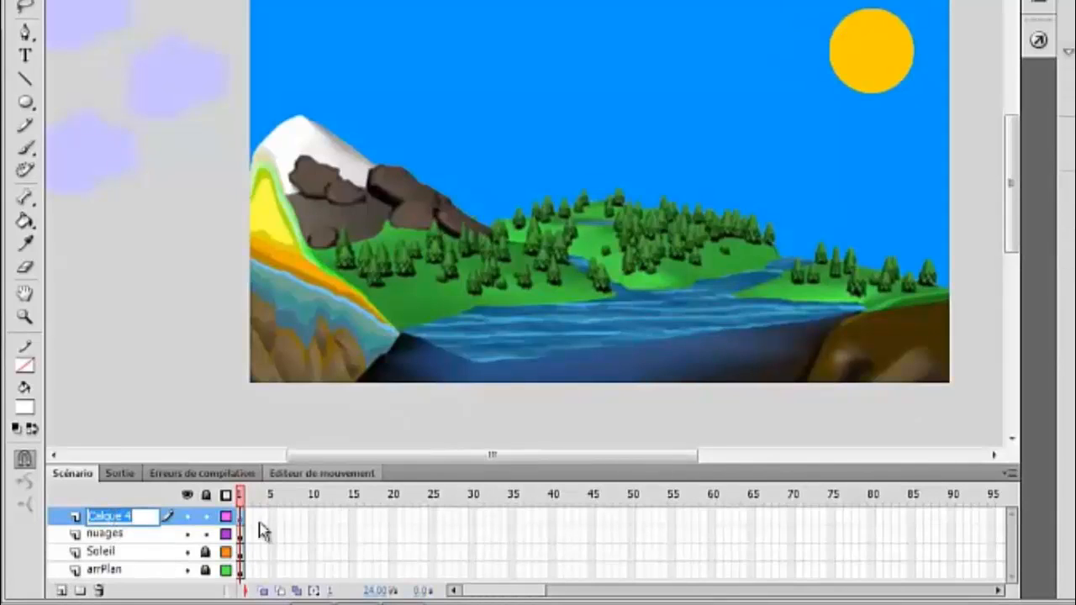
pyautogui.write('bout')
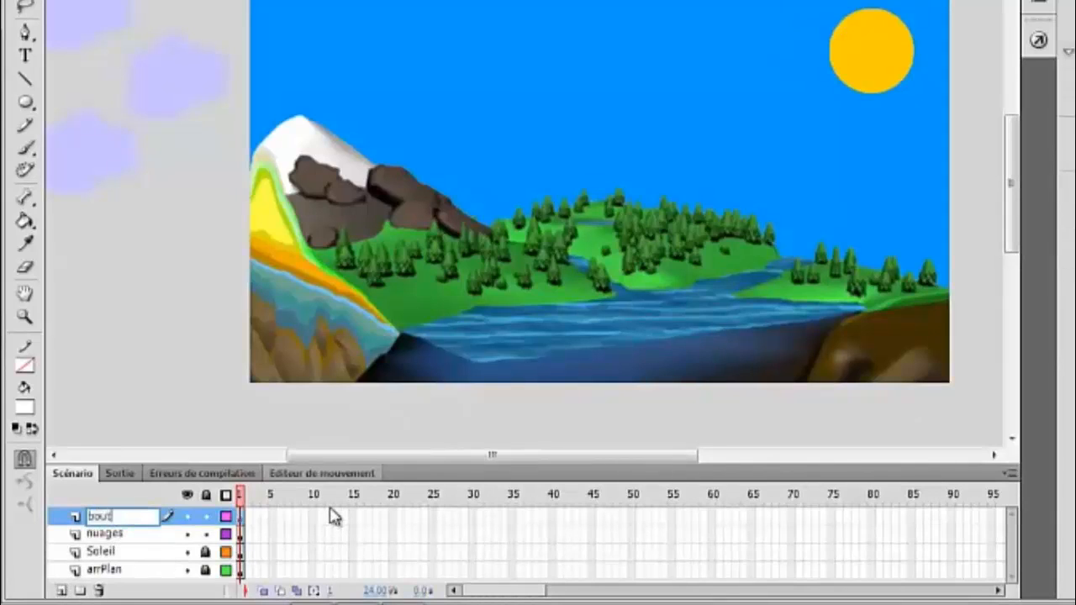
pyautogui.write('ons')
pyautogui.press('Return')
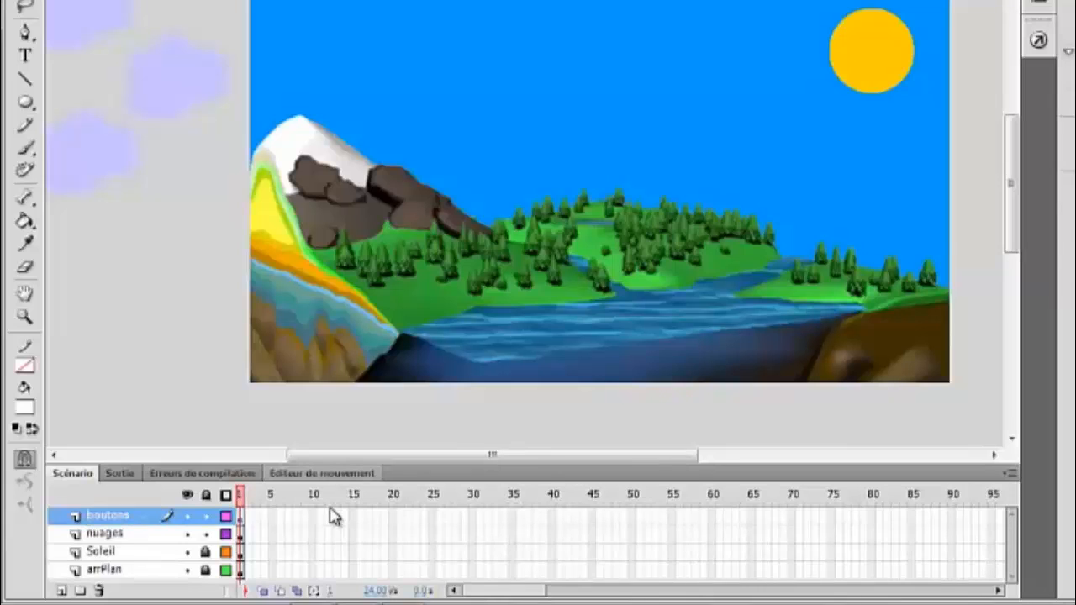
# Paste the two gel buttons into the boutons layer and move them to the lower-right corner of the landscape.
pyautogui.hotkey('ctrl', 'v')
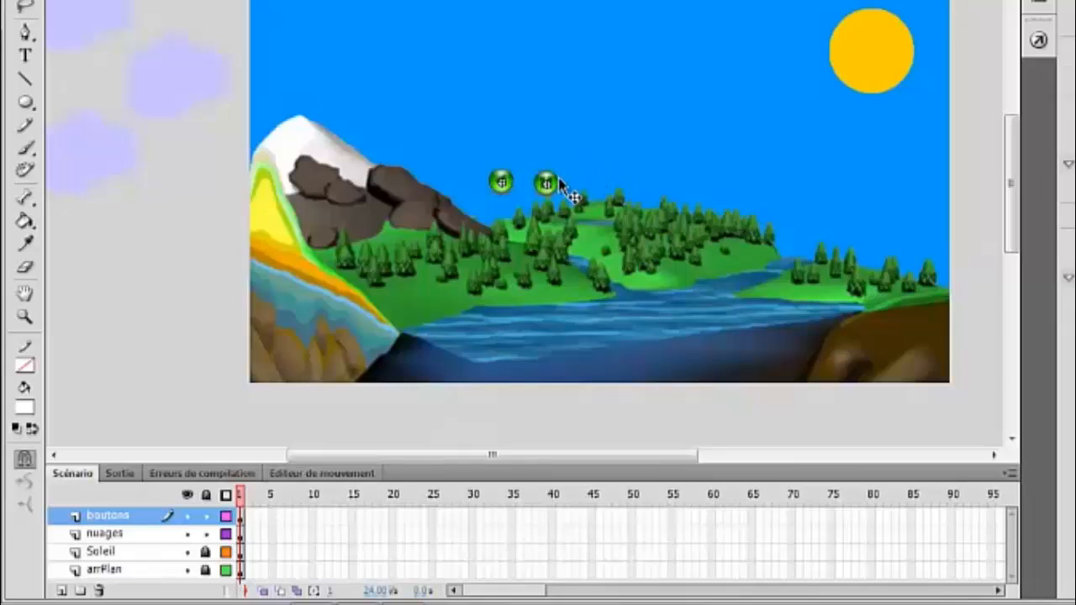
pyautogui.moveTo(572, 191); pyautogui.dragTo(906, 379)
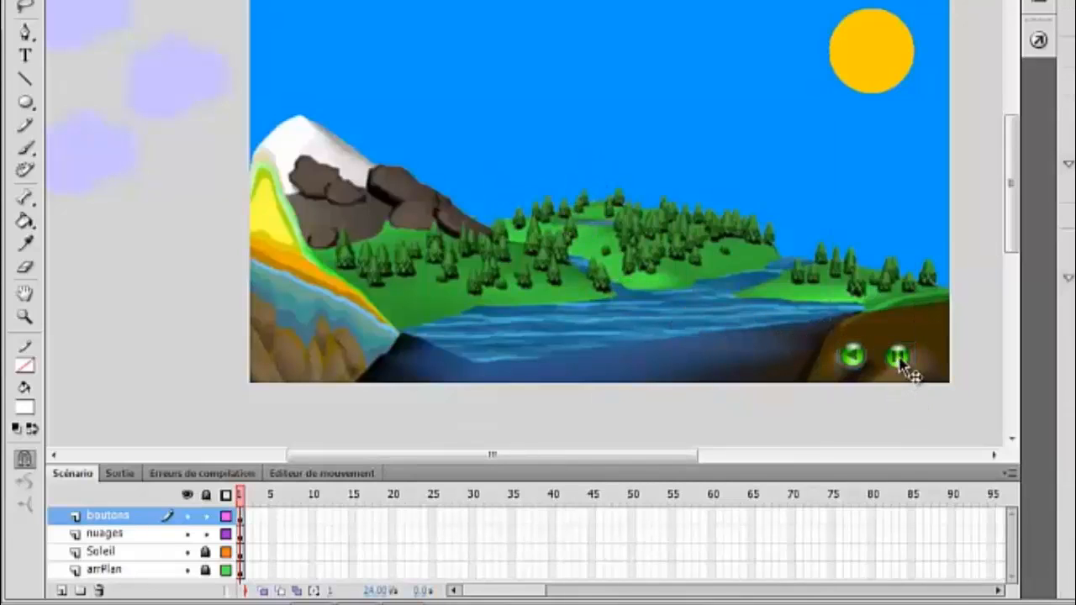
pyautogui.click(898, 354)
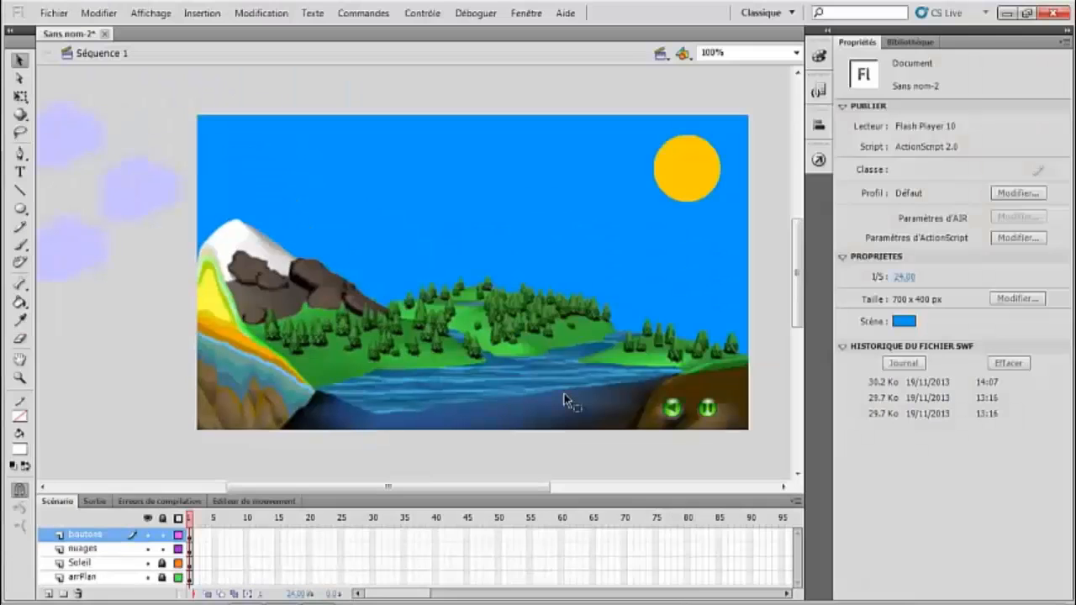
# Test the movie to check the two gel buttons, and close the preview.
pyautogui.hotkey('ctrl', 'Return')
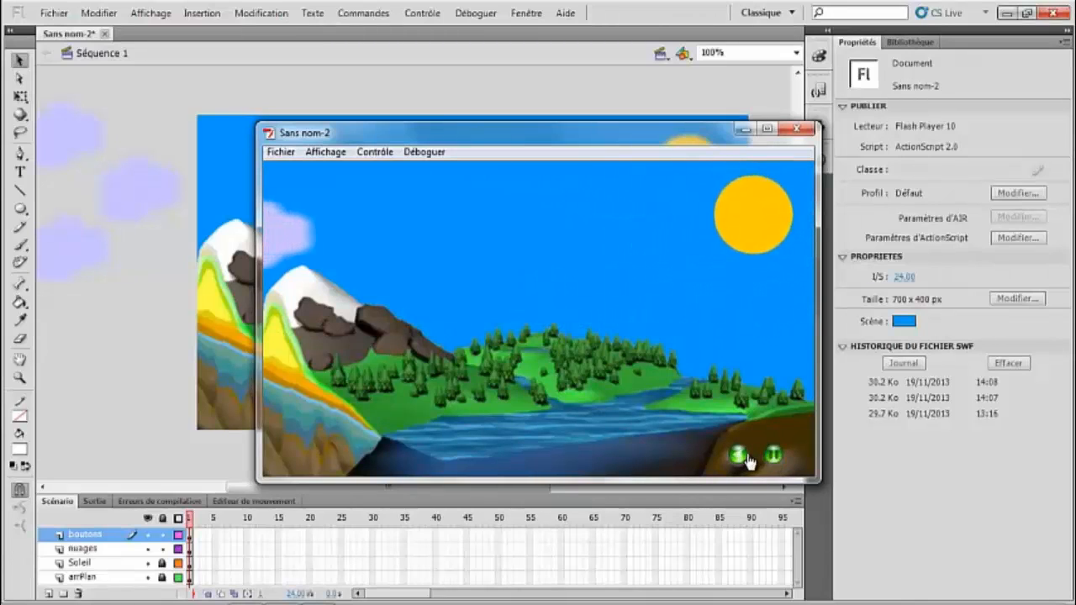
pyautogui.click(796, 129)
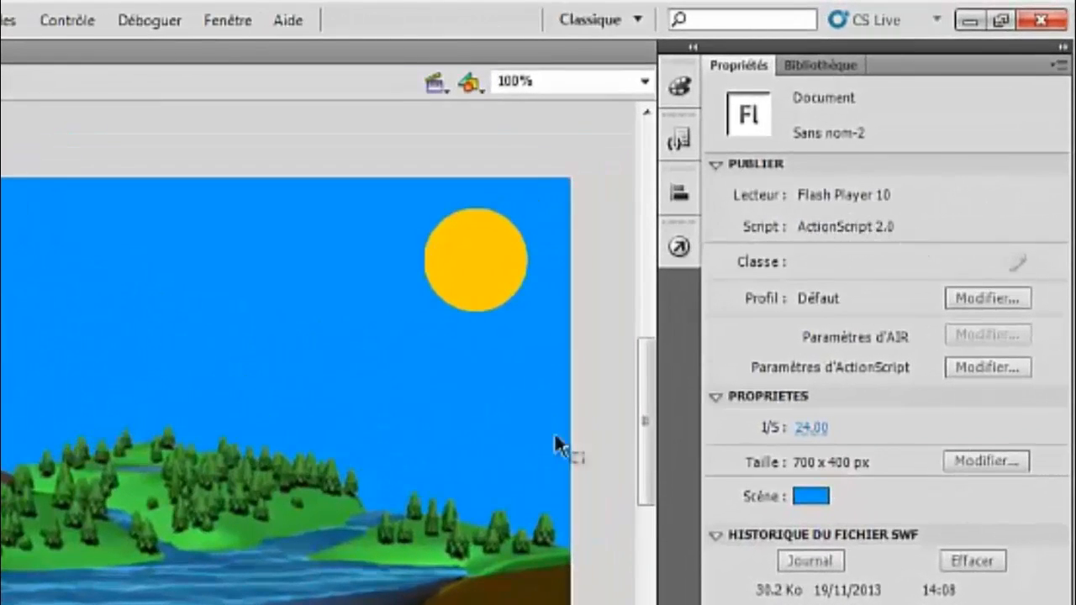
# Open the gel Pause button's actions and insert an on handler from the clip control functions with the press event.
pyautogui.click(510, 604)
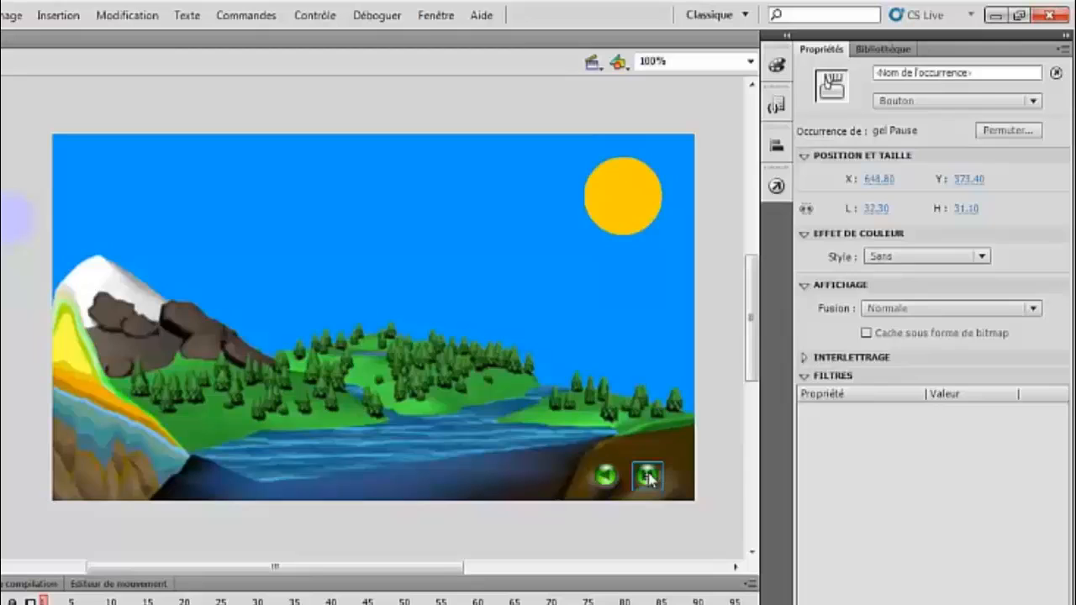
pyautogui.rightClick(649, 475)
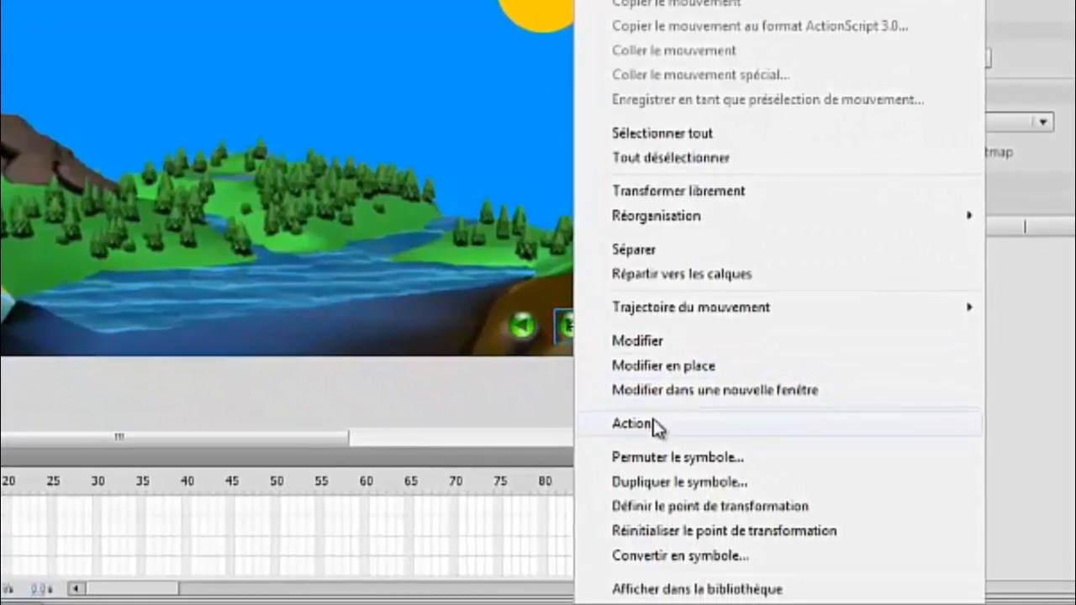
pyautogui.click(698, 556)
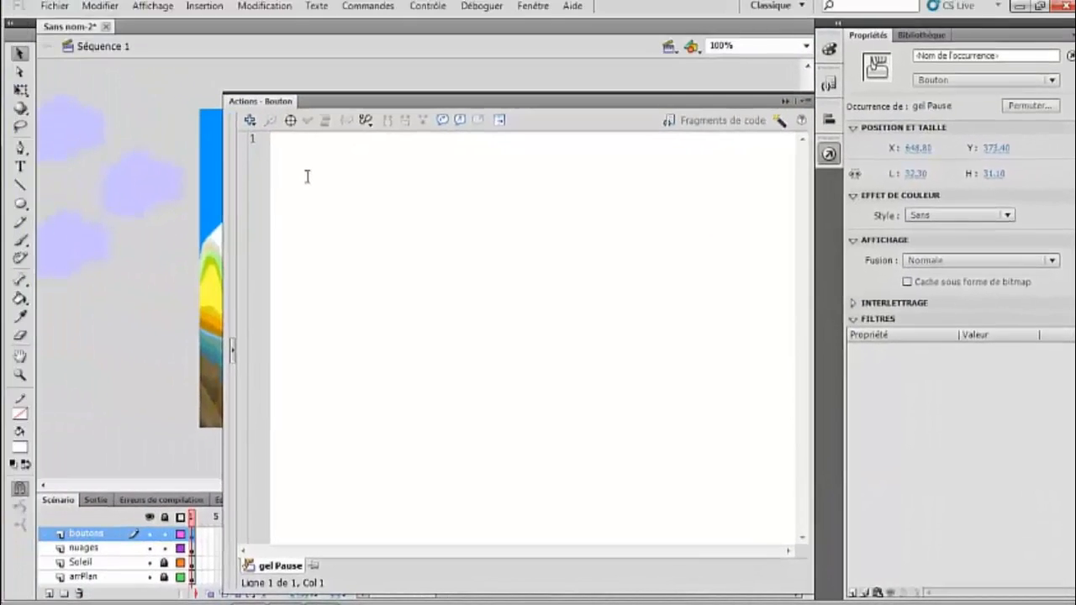
pyautogui.click(286, 155)
pyautogui.click(234, 353)
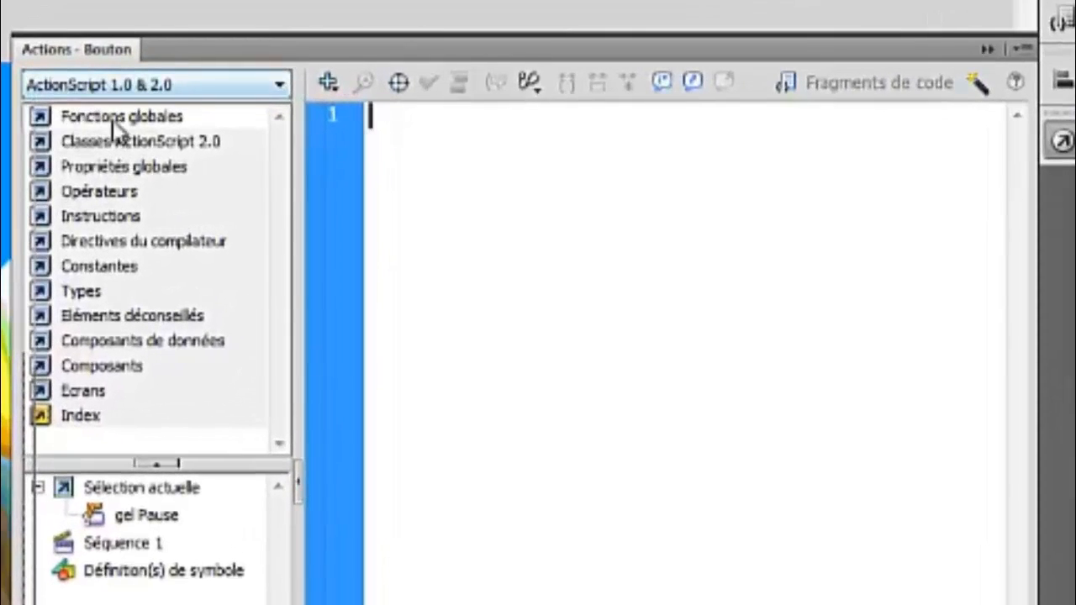
pyautogui.click(42, 116)
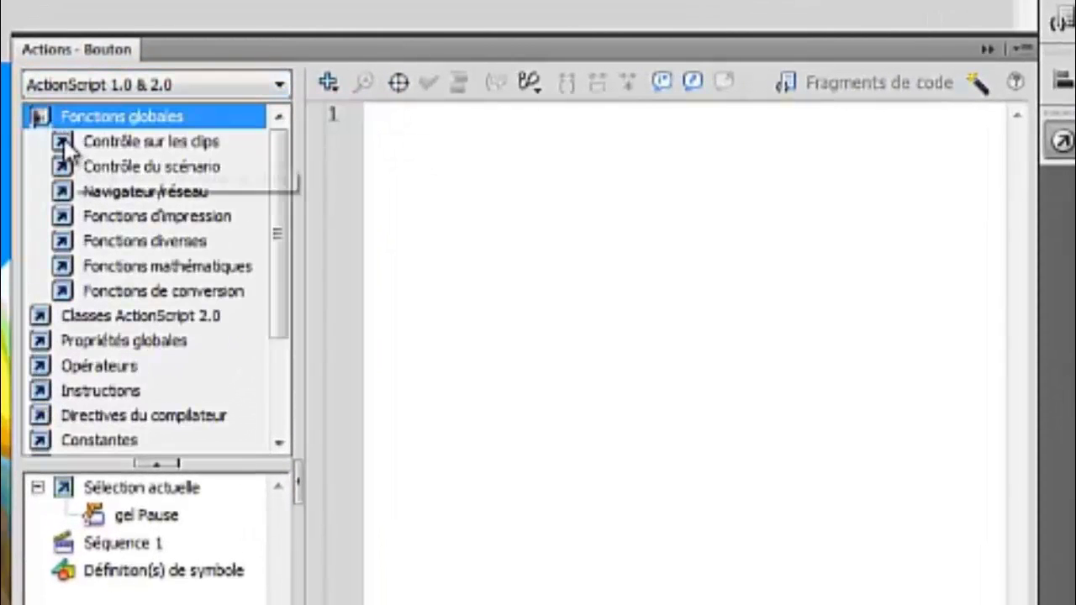
pyautogui.click(72, 142)
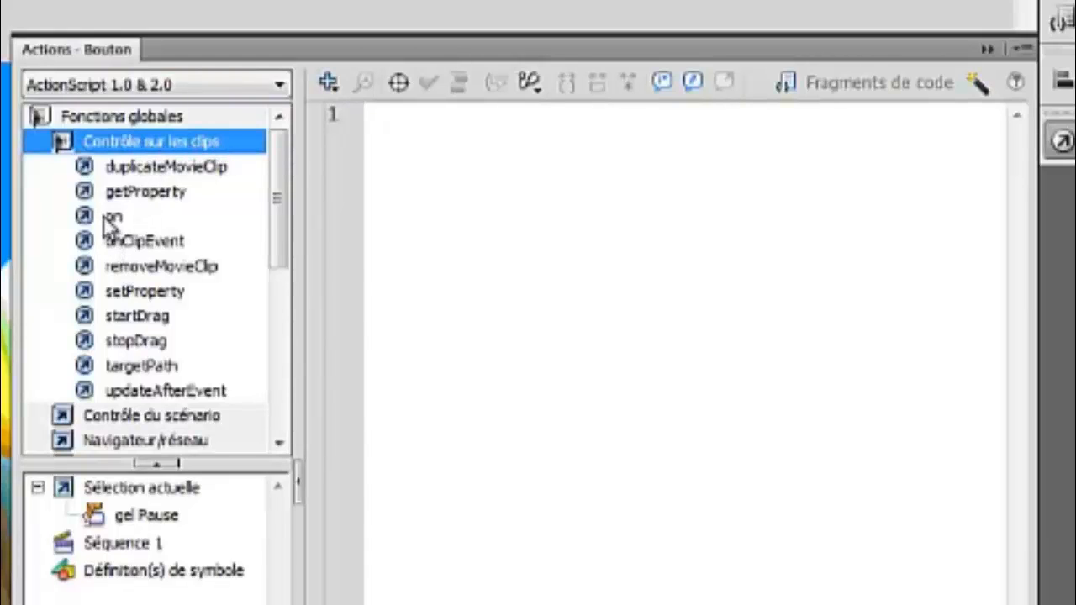
pyautogui.moveTo(101, 223)
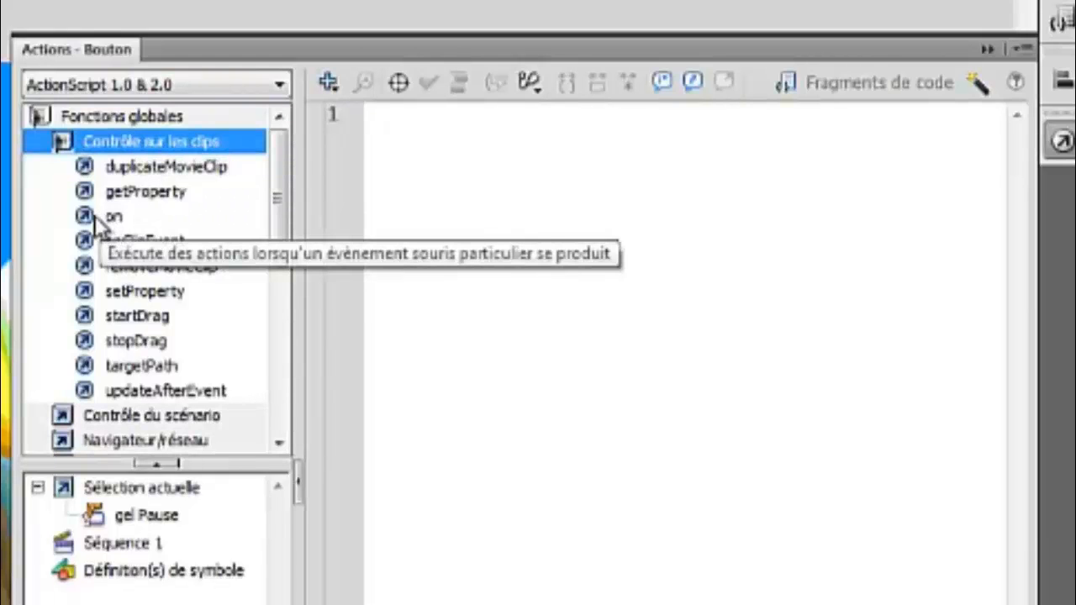
pyautogui.doubleClick(97, 219)
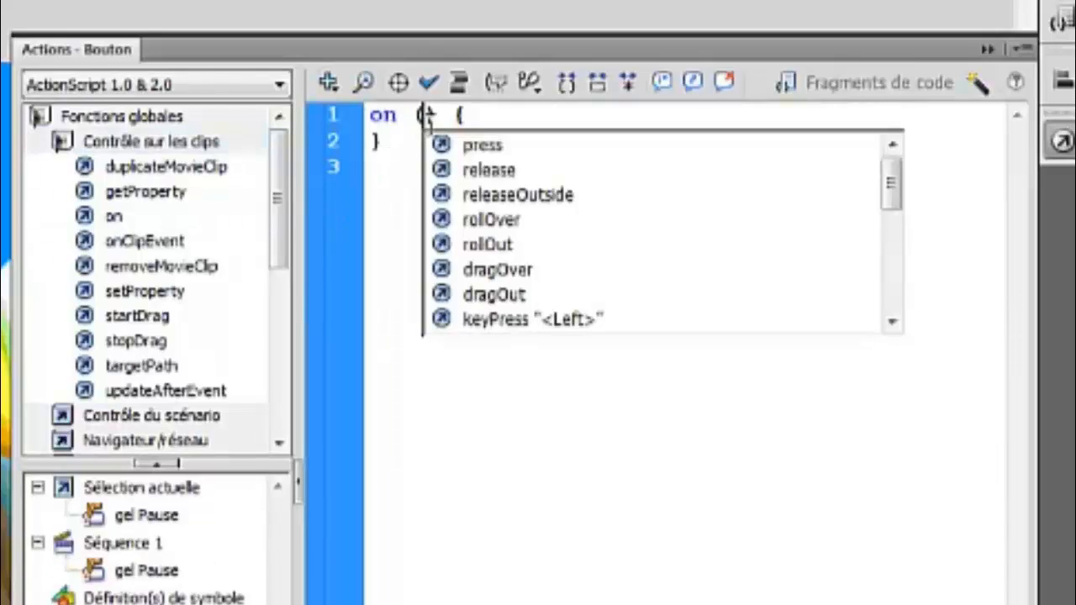
pyautogui.doubleClick(481, 146)
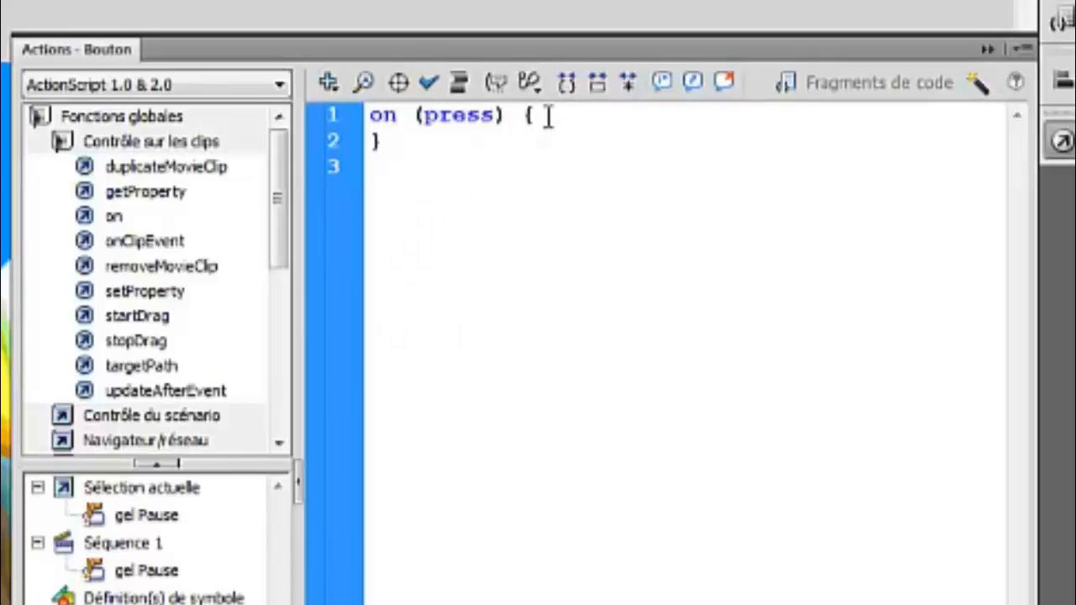
# Add a stop() call from the timeline control functions inside the gel Pause button's on (press) handler.
pyautogui.click(547, 116)
pyautogui.press('Return')
pyautogui.click(443, 143)
pyautogui.doubleClick(99, 145)
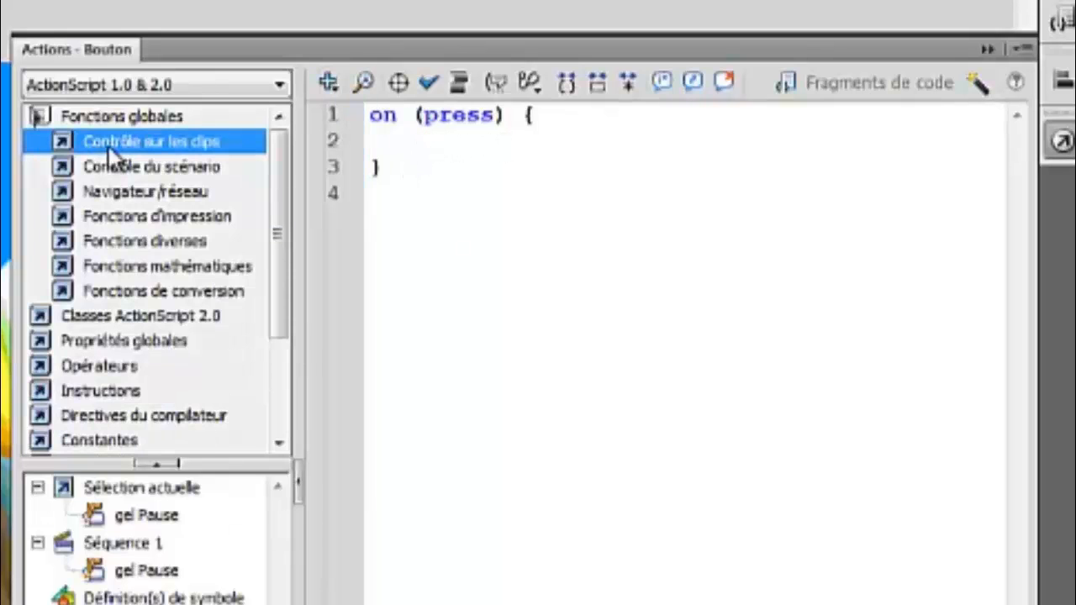
pyautogui.doubleClick(109, 168)
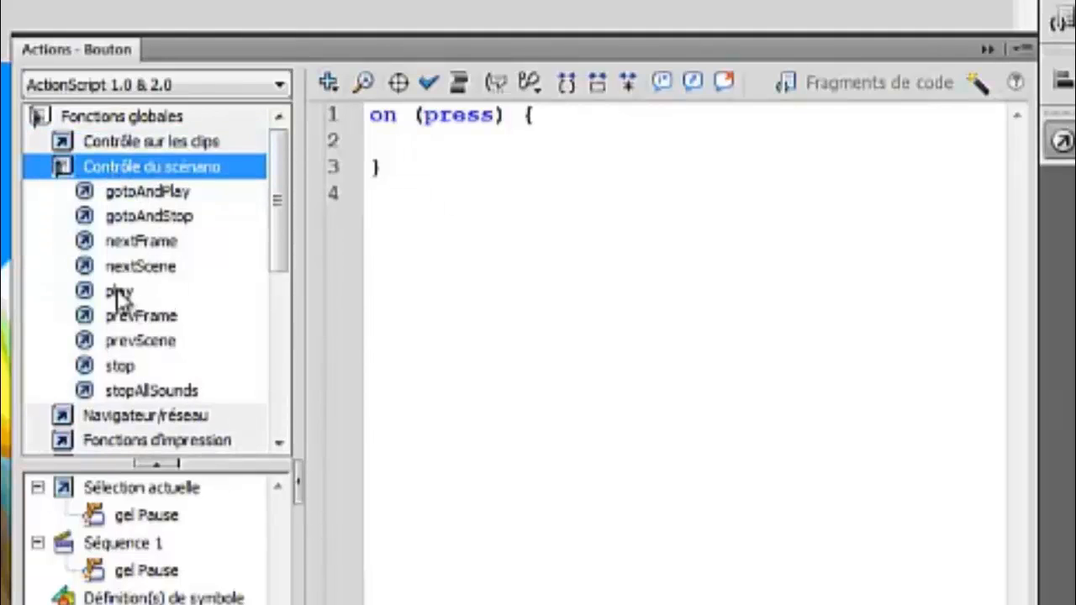
pyautogui.doubleClick(119, 367)
pyautogui.click(395, 143)
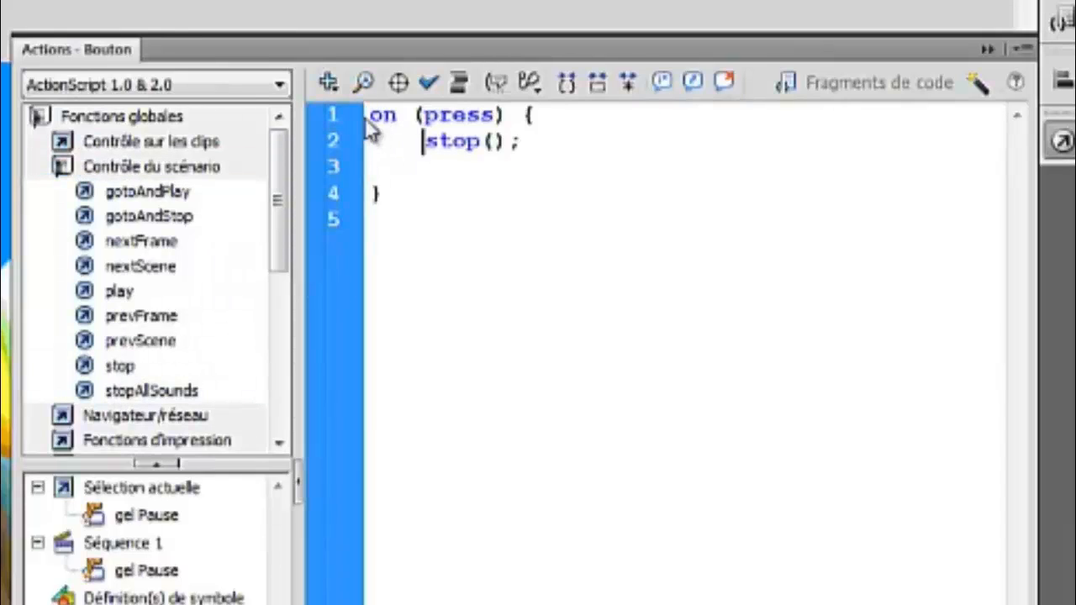
pyautogui.click(370, 117)
pyautogui.keyDown('shift'); pyautogui.click(397, 192); pyautogui.keyUp('shift')
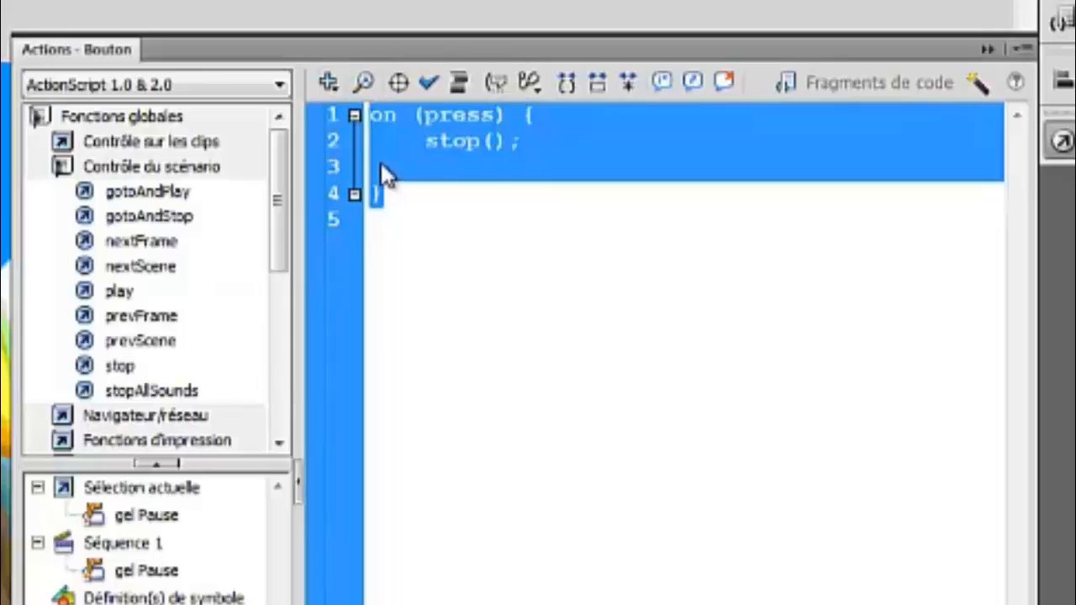
pyautogui.click(382, 167)
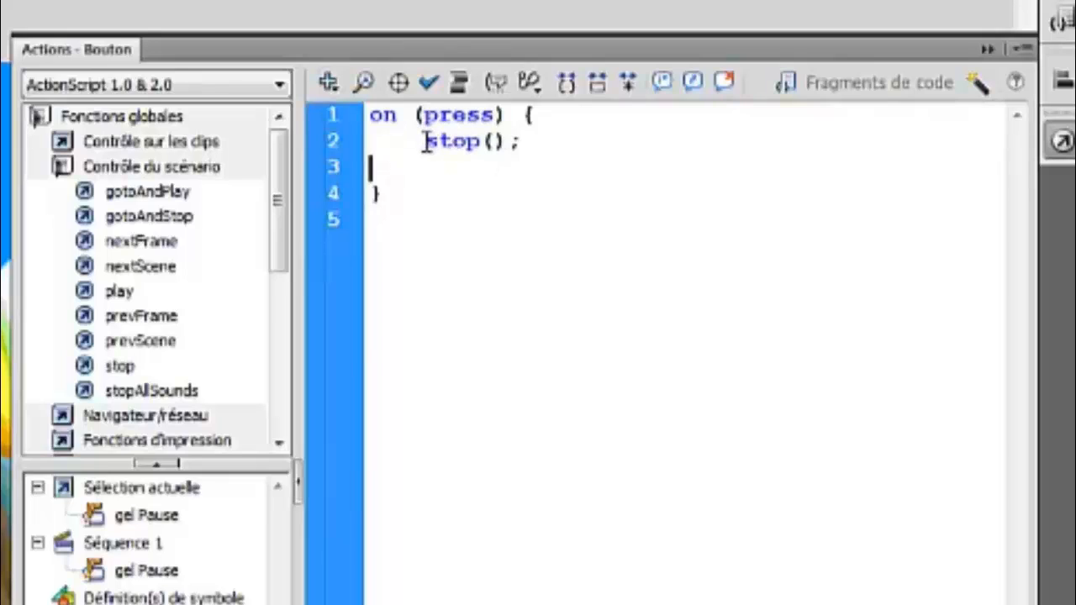
pyautogui.moveTo(425, 141); pyautogui.dragTo(515, 142)
pyautogui.click(433, 173)
# Close the script editor, test the movie with the pause button, and close the preview.
pyautogui.press('F9')
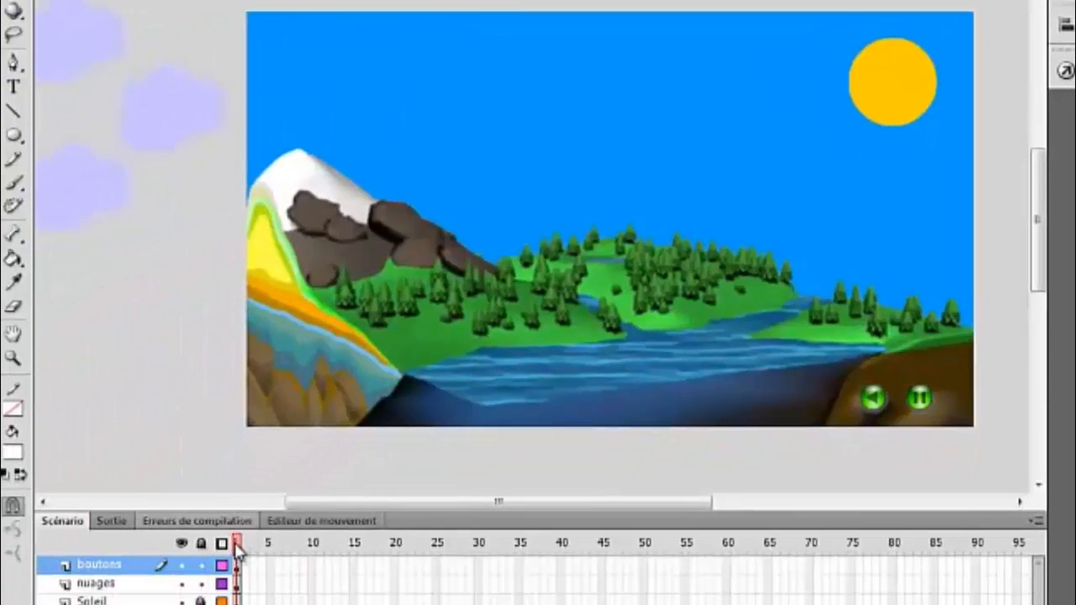
pyautogui.hotkey('ctrl', 'Return')
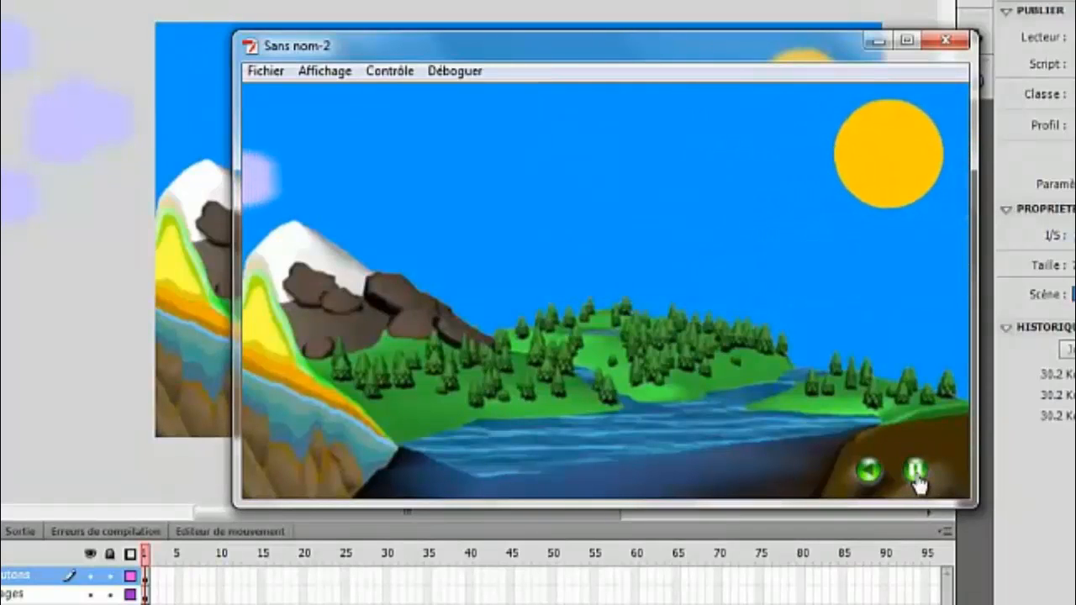
pyautogui.click(949, 40)
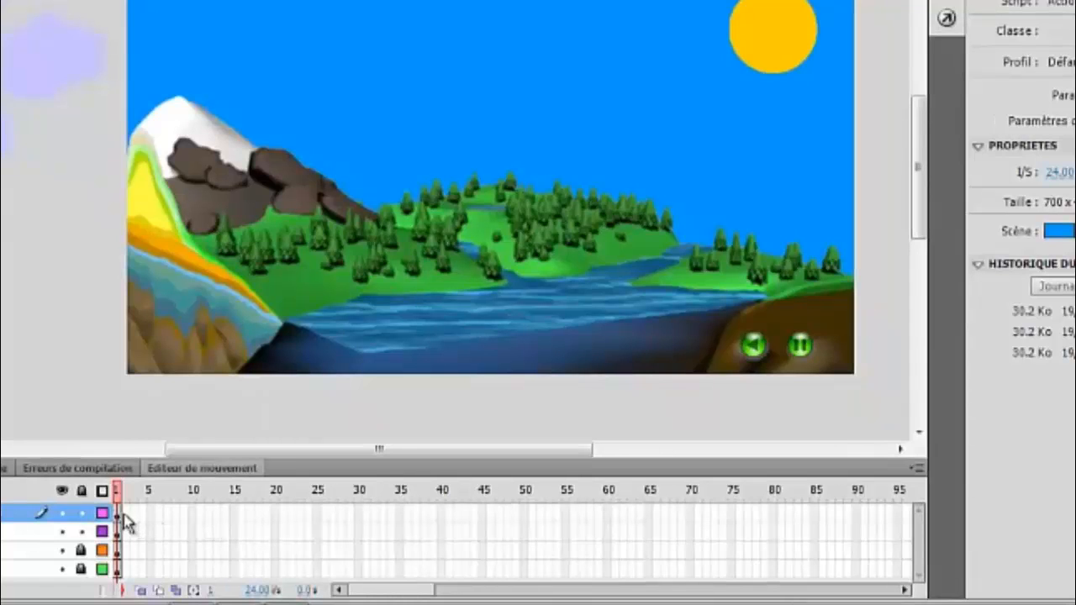
# Look inside the middle cloud's clip timeline and return to Séquence 1.
pyautogui.click(57, 52)
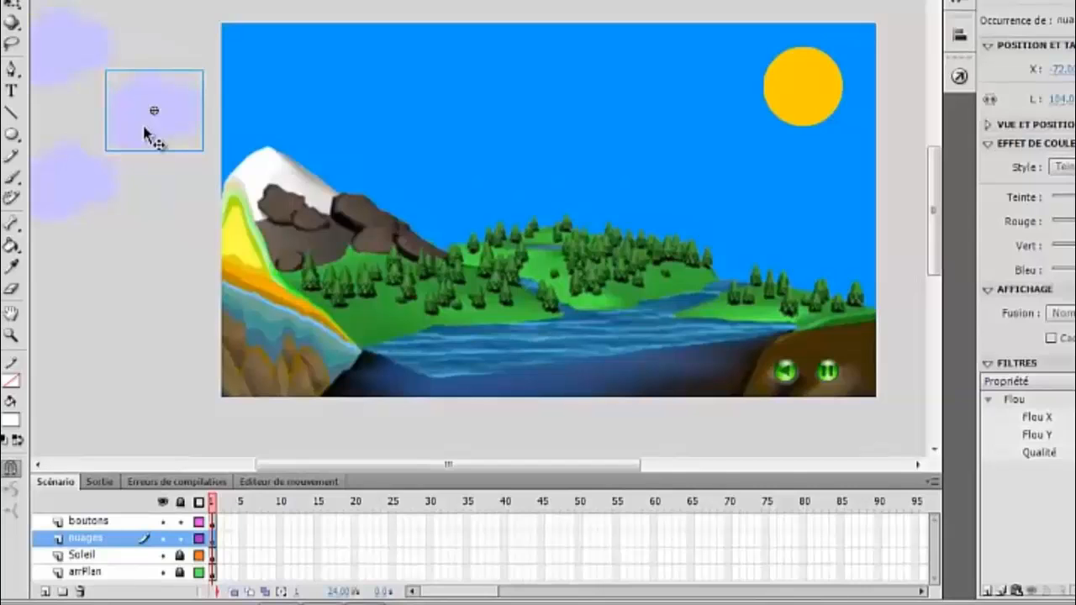
pyautogui.doubleClick(148, 135)
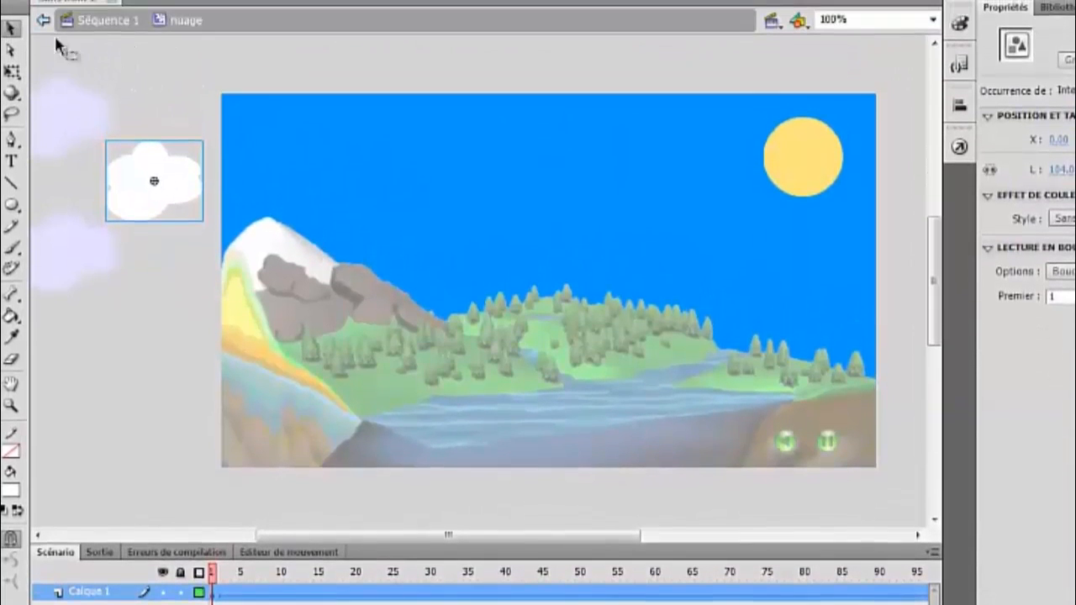
pyautogui.click(94, 25)
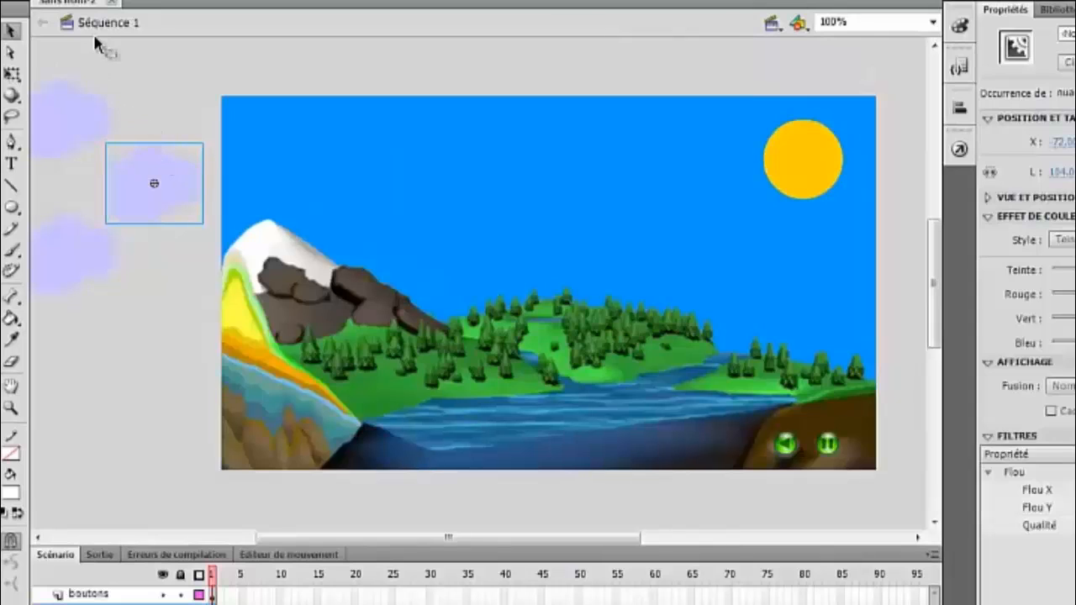
pyautogui.click(797, 168)
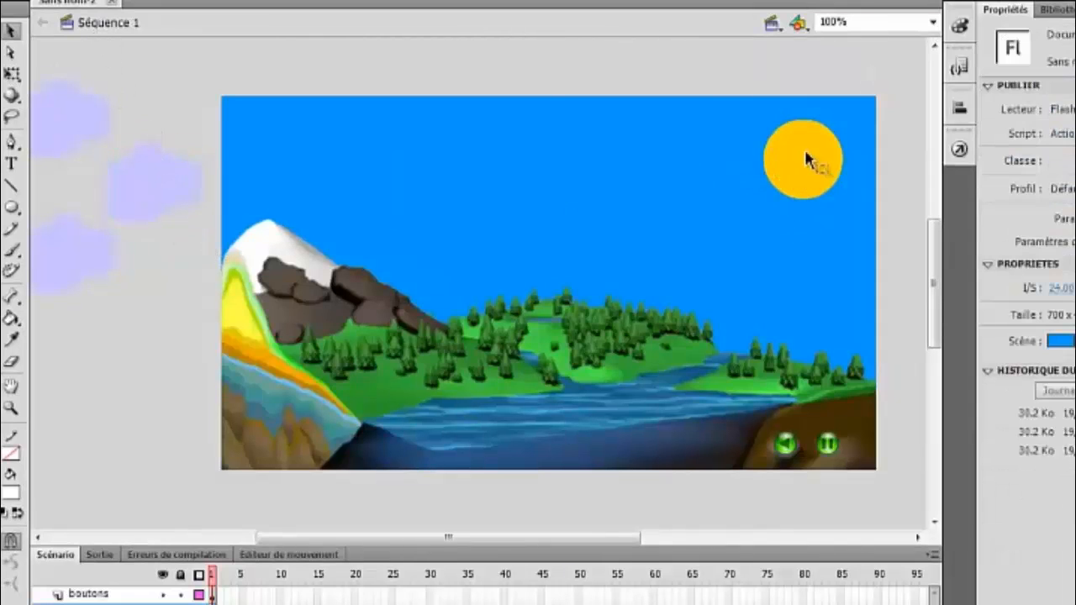
# Give the middle cloud clip the instance name nuage.
pyautogui.click(146, 193)
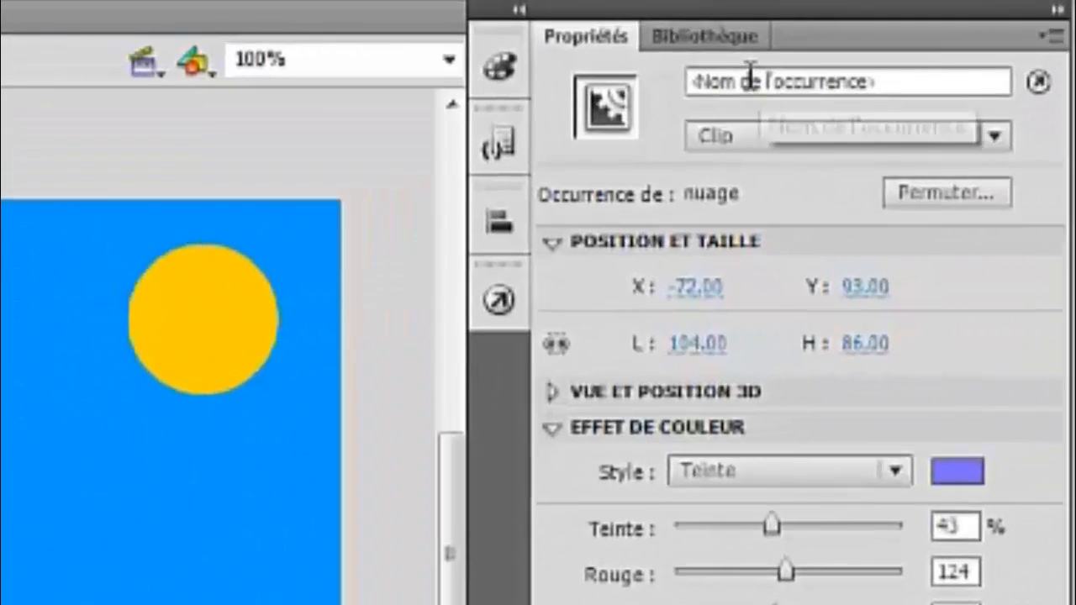
pyautogui.click(1068, 34)
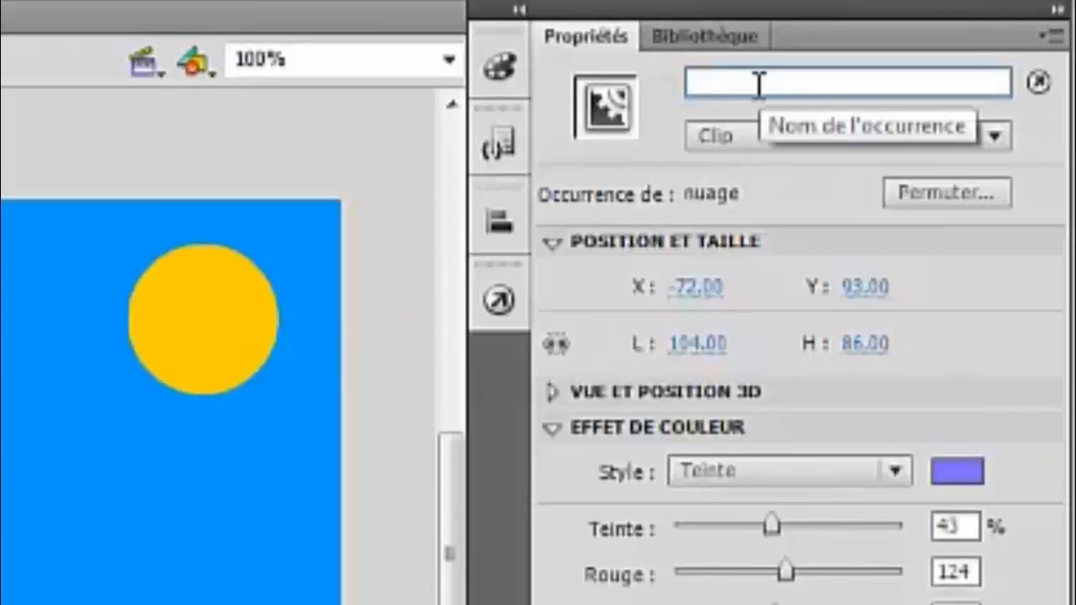
pyautogui.write('nuage')
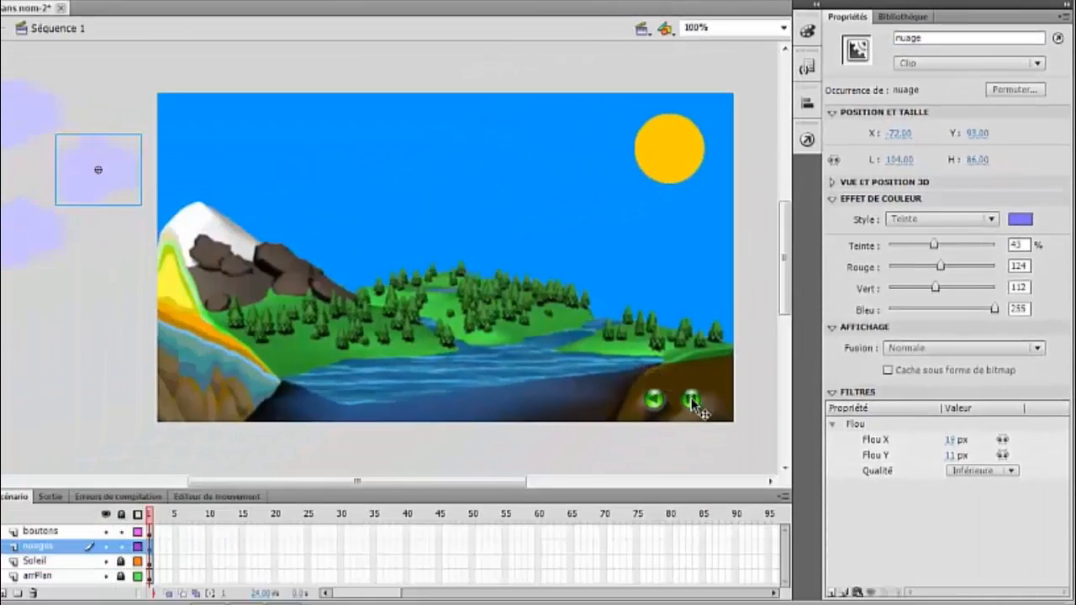
# Reopen the gel Pause button's script and change its stop call to nuage.stop();.
pyautogui.click(691, 401)
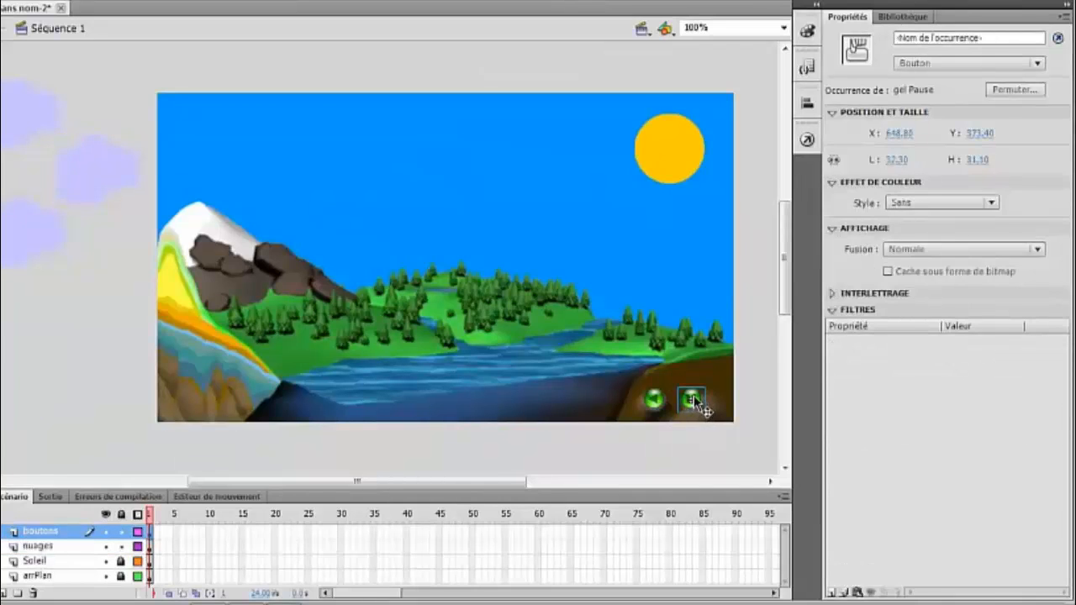
pyautogui.rightClick(693, 402)
pyautogui.click(738, 472)
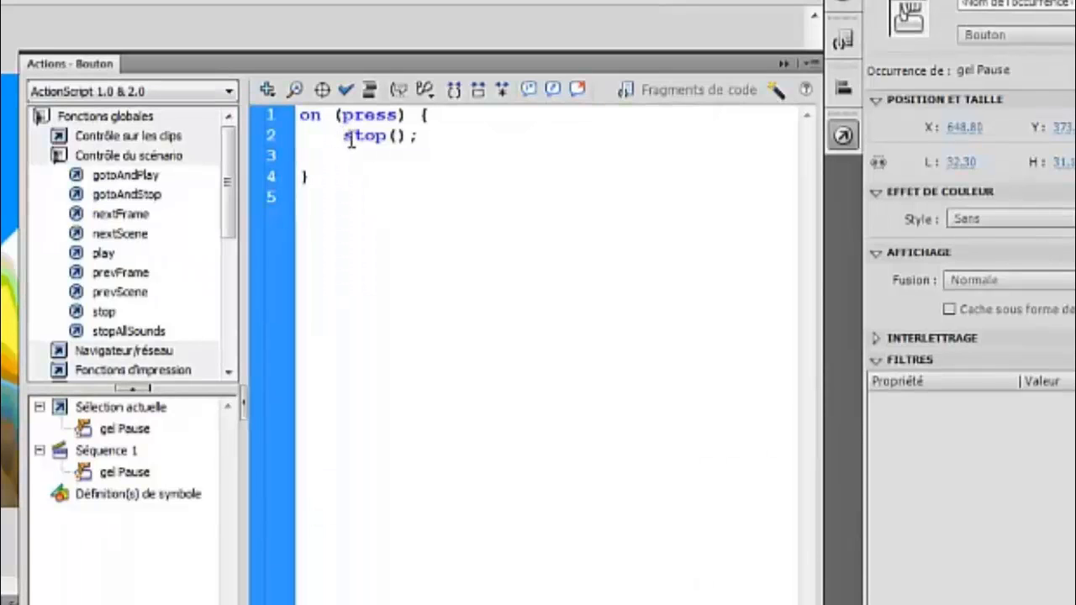
pyautogui.click(350, 139)
pyautogui.write('nuage')
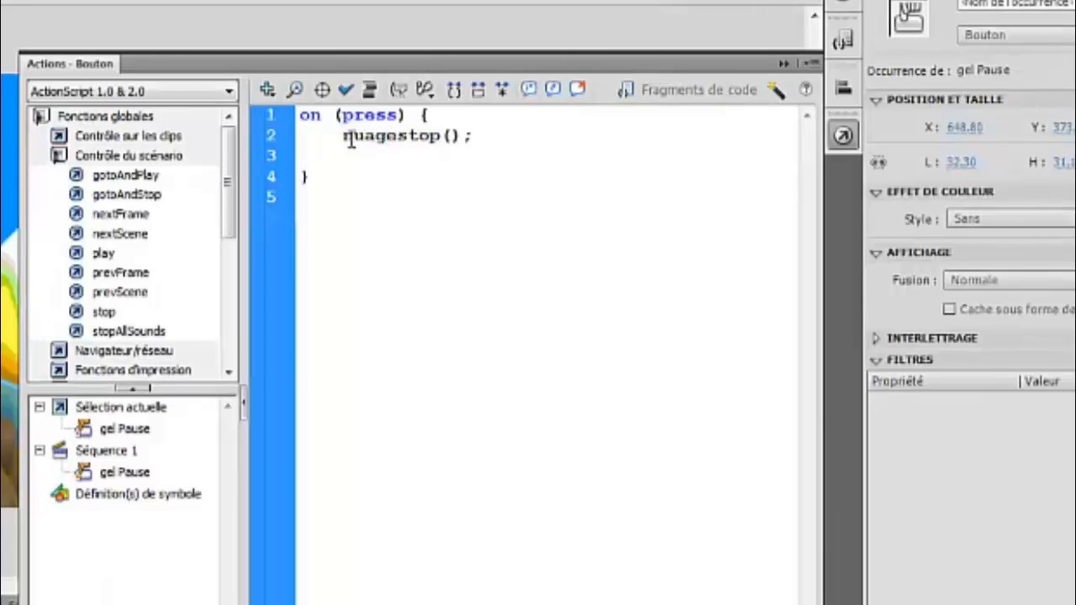
pyautogui.write('.')
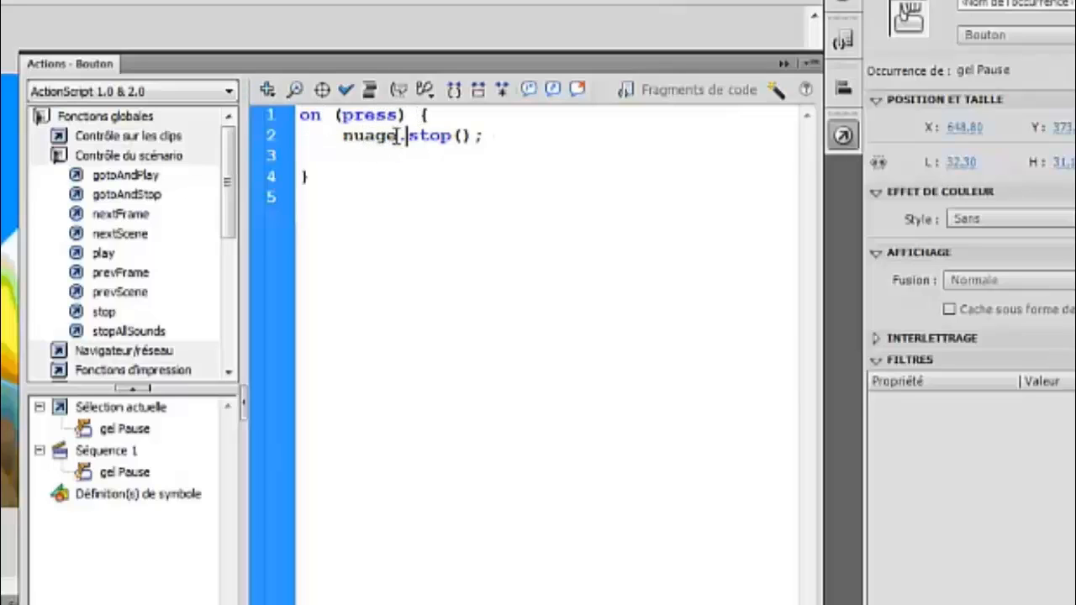
pyautogui.doubleClick(350, 136)
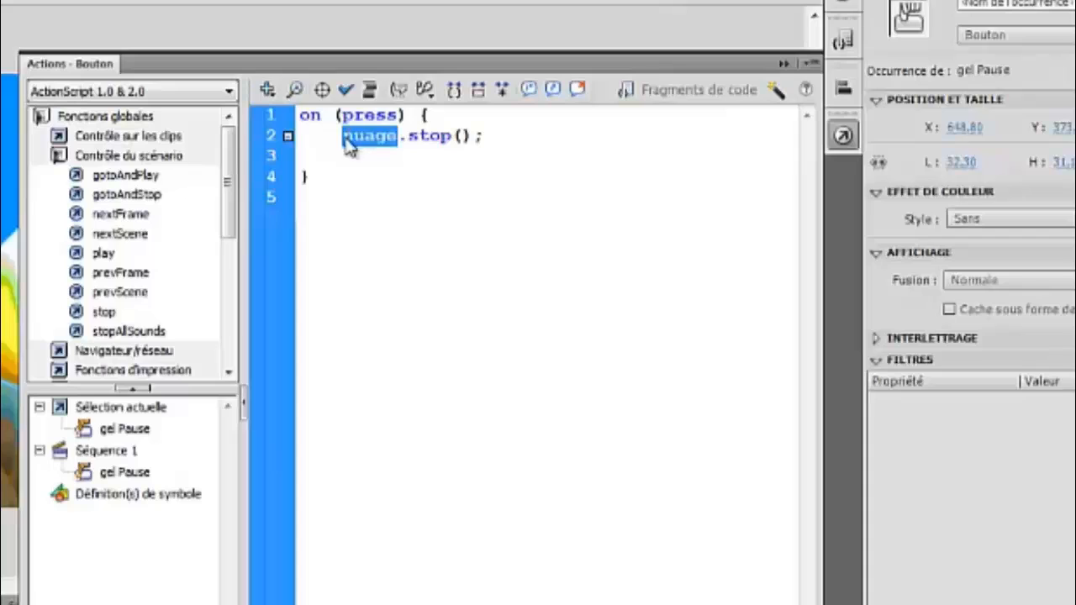
pyautogui.click(405, 141)
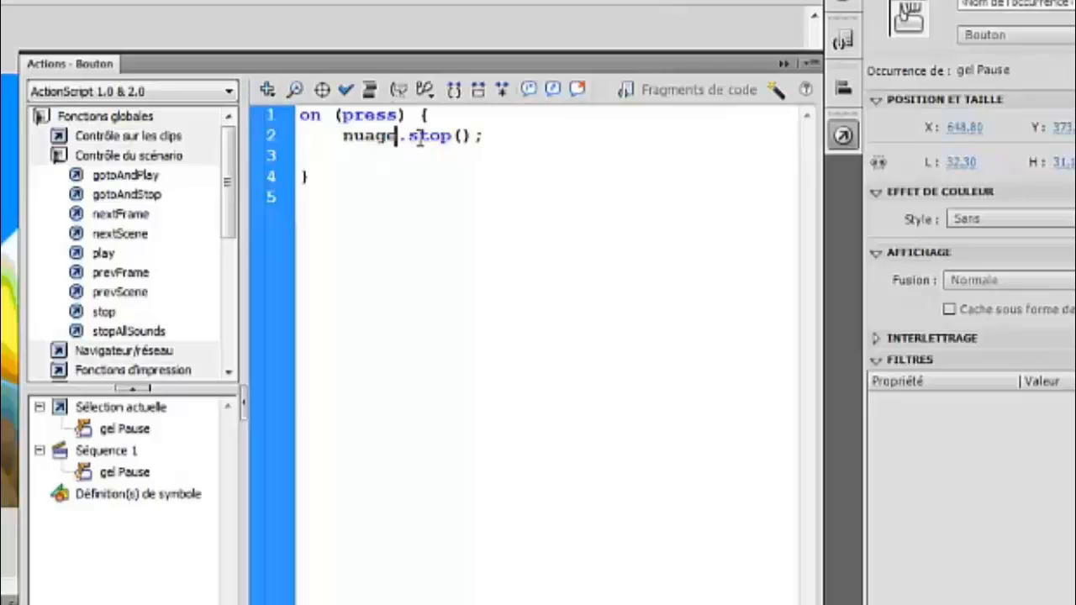
# Test the movie to check whether the pause button stops the nuage cloud, and close the preview.
pyautogui.hotkey('ctrl', 'Return')
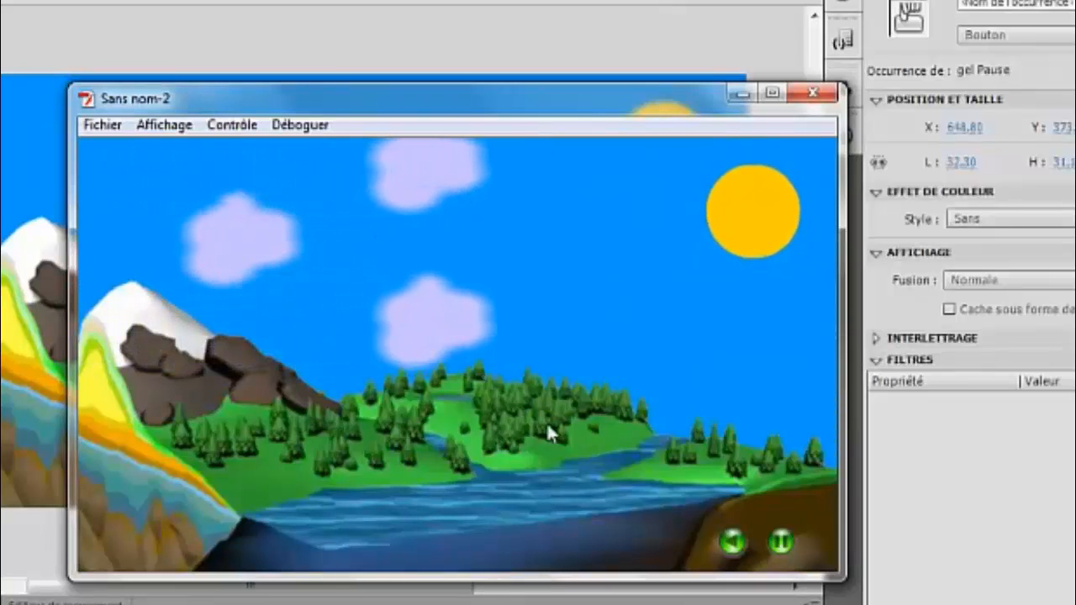
pyautogui.click(813, 92)
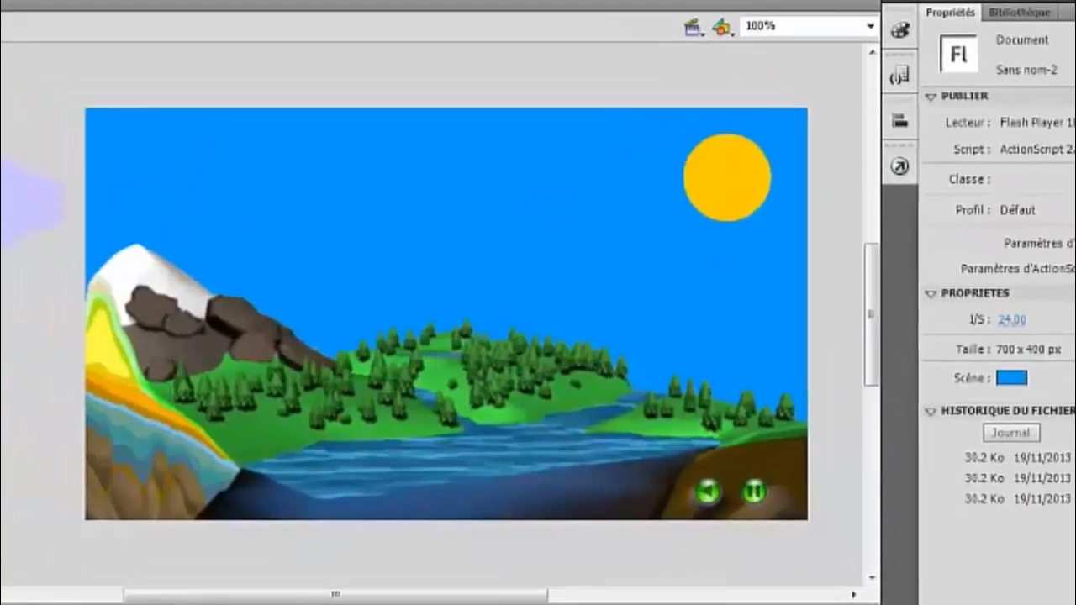
# Give the upper cloud clip the instance name nuage1 and the lower cloud clip the instance name nuage2.
pyautogui.click(0, 105)
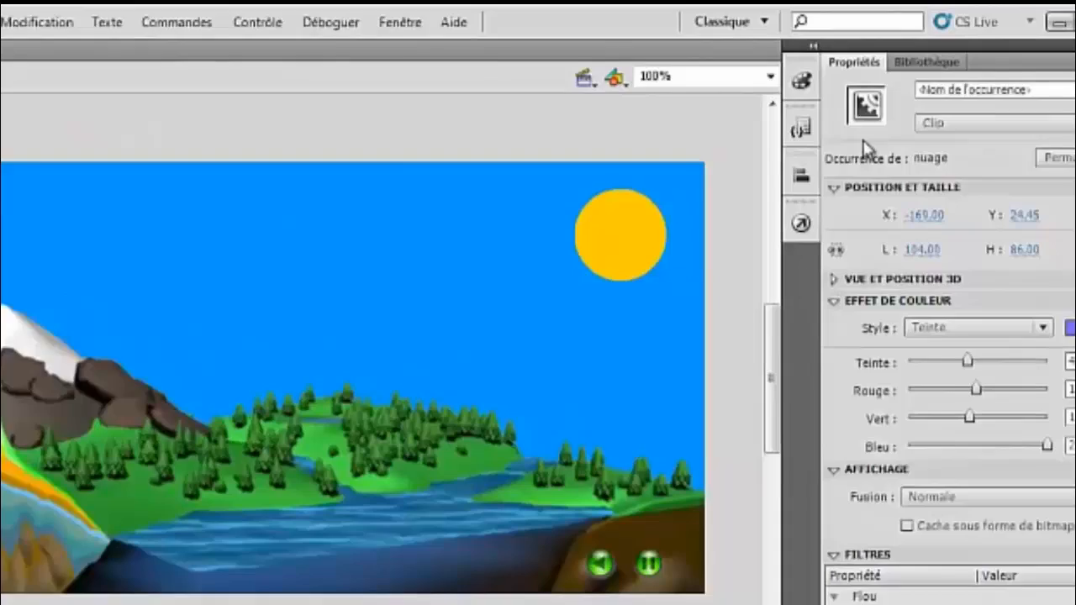
pyautogui.click(1075, 89)
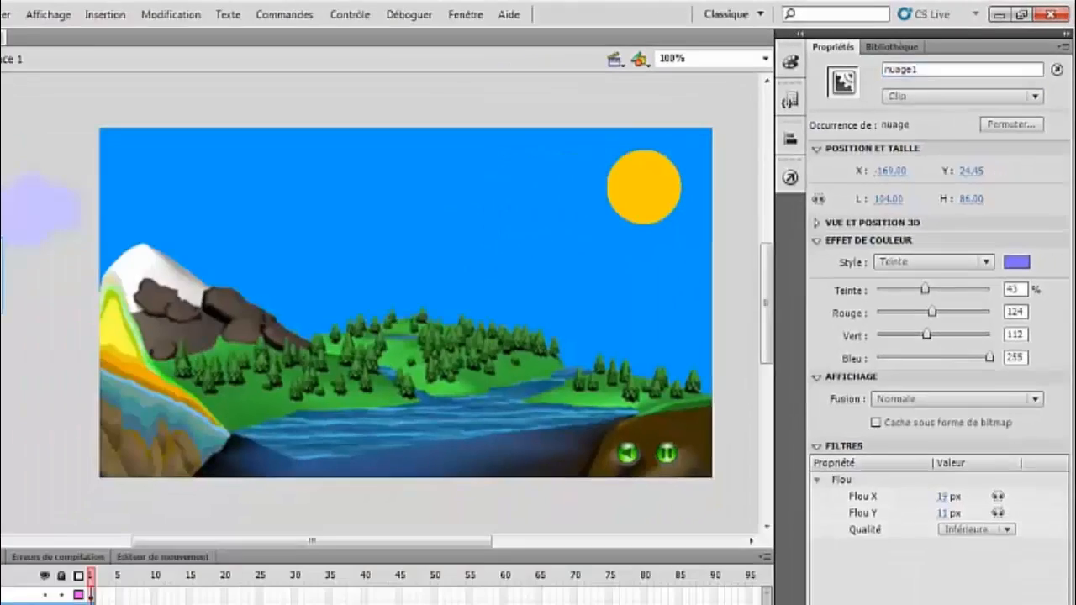
pyautogui.click(80, 232)
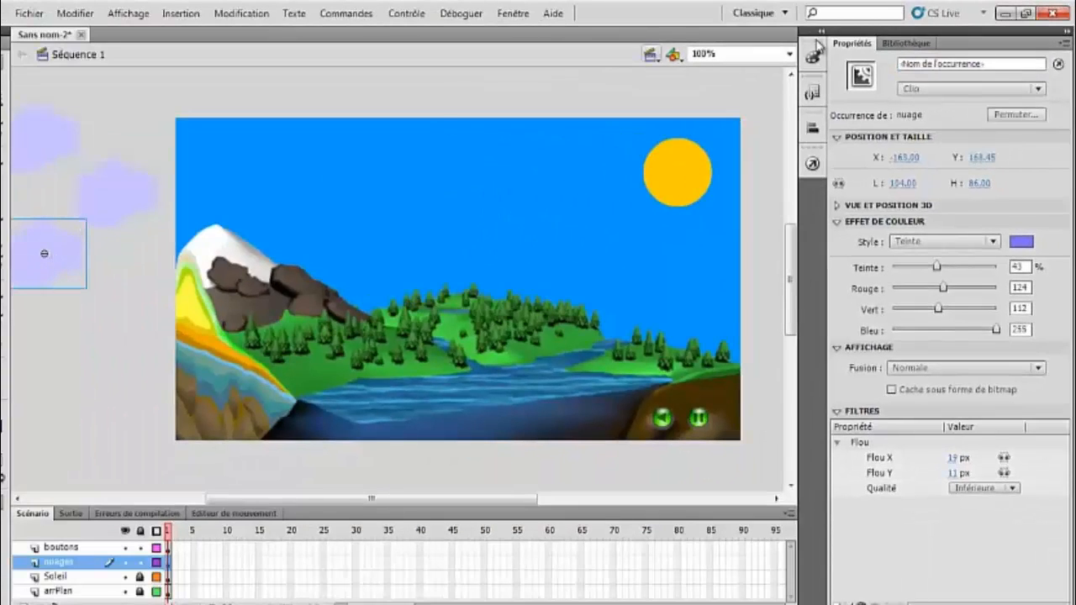
pyautogui.click(930, 64)
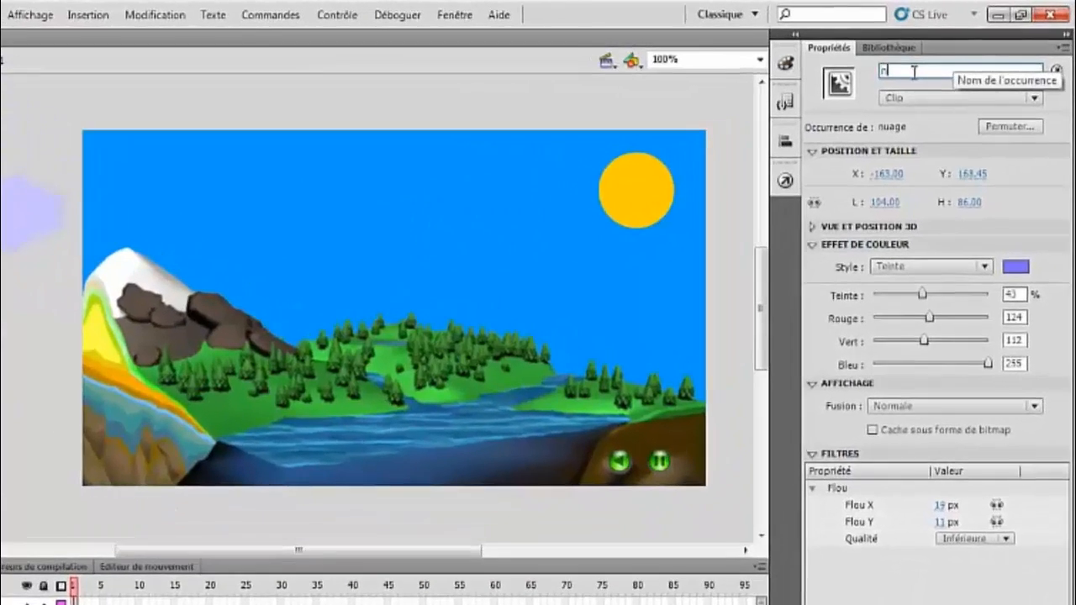
pyautogui.write('nuage')
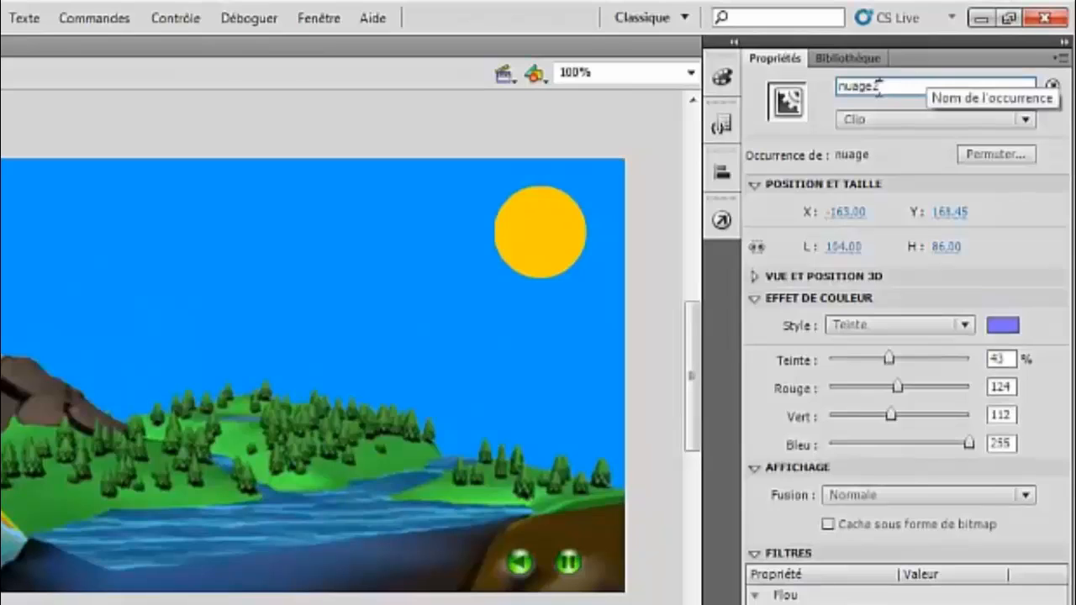
pyautogui.write('2')
# Reopen the gel Pause button's script and duplicate its nuage.stop(); line twice inside the press handler.
pyautogui.click(569, 563)
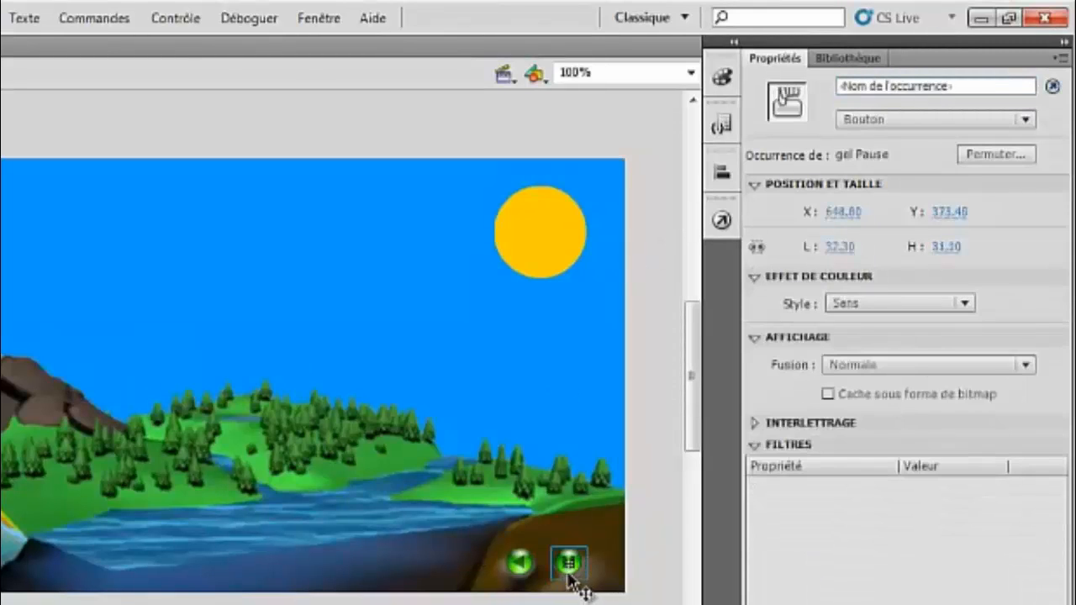
pyautogui.rightClick(575, 564)
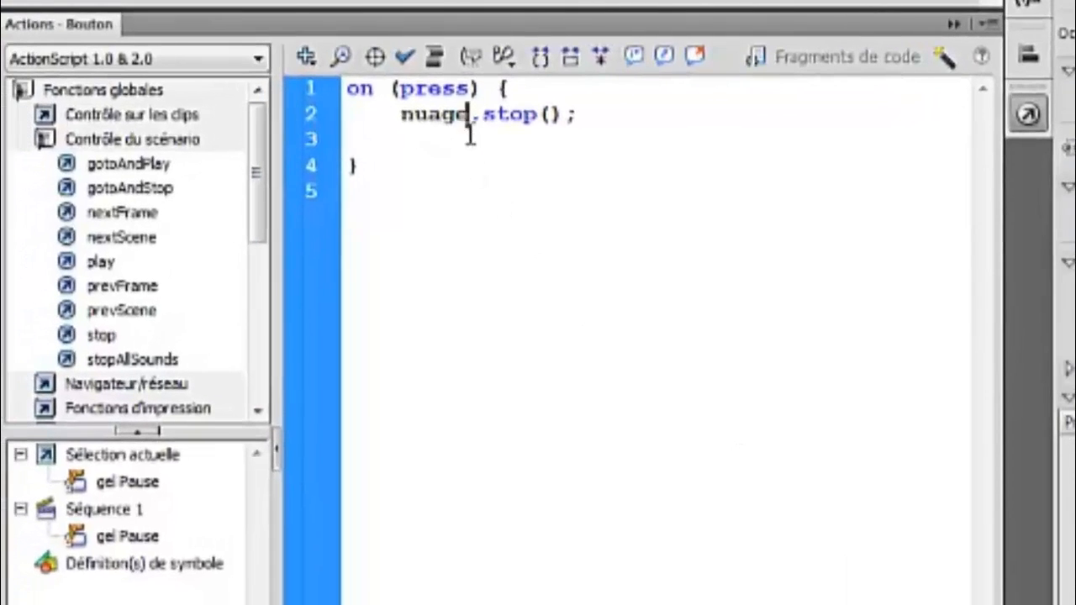
pyautogui.moveTo(403, 115); pyautogui.dragTo(602, 122)
pyautogui.hotkey('ctrl', 'c')
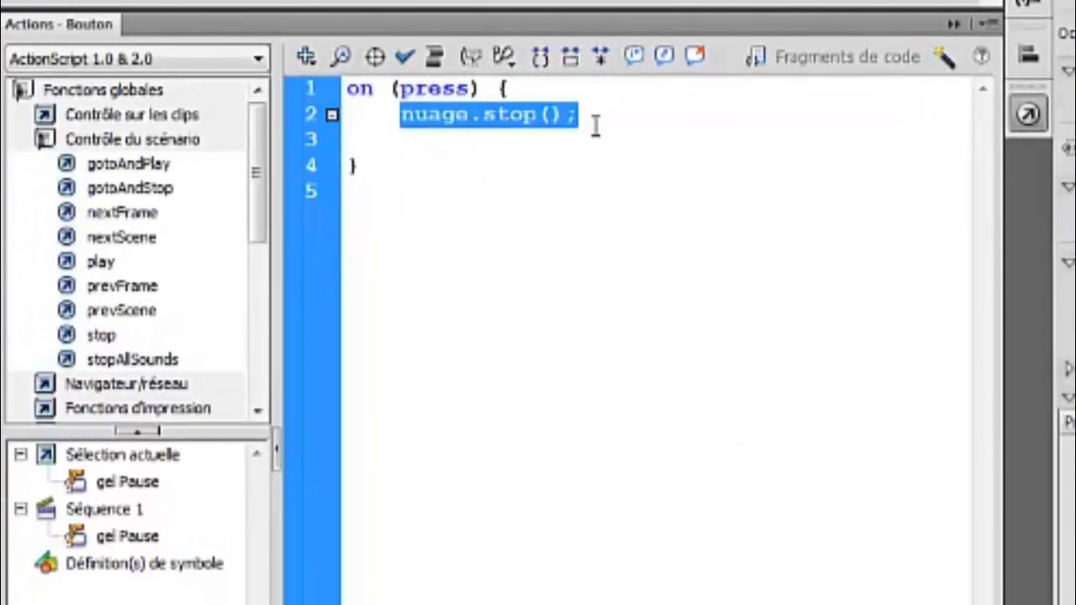
pyautogui.click(602, 119)
pyautogui.press('Return')
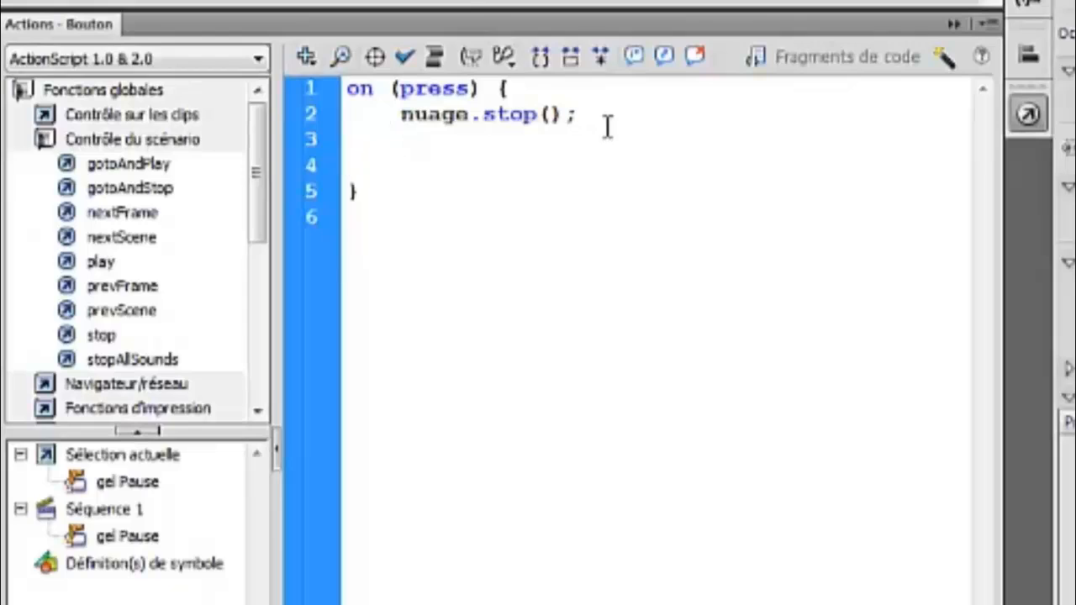
pyautogui.hotkey('ctrl', 'v')
pyautogui.press('Return')
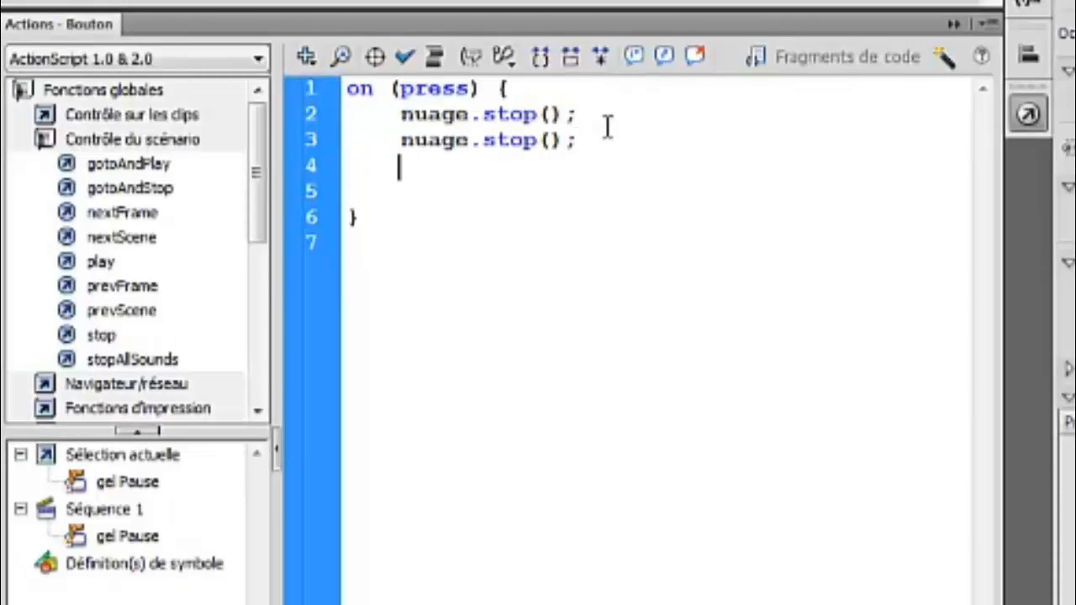
pyautogui.hotkey('ctrl', 'v')
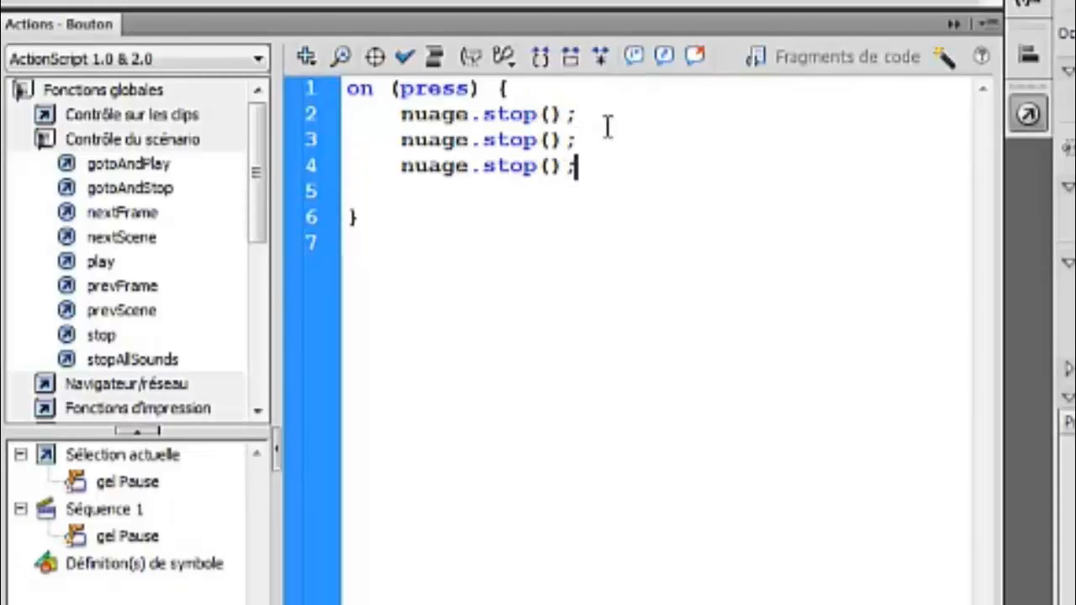
# Change the two copied stop calls to nuage1.stop(); and nuage2.stop();.
pyautogui.click(473, 145)
pyautogui.write('1')
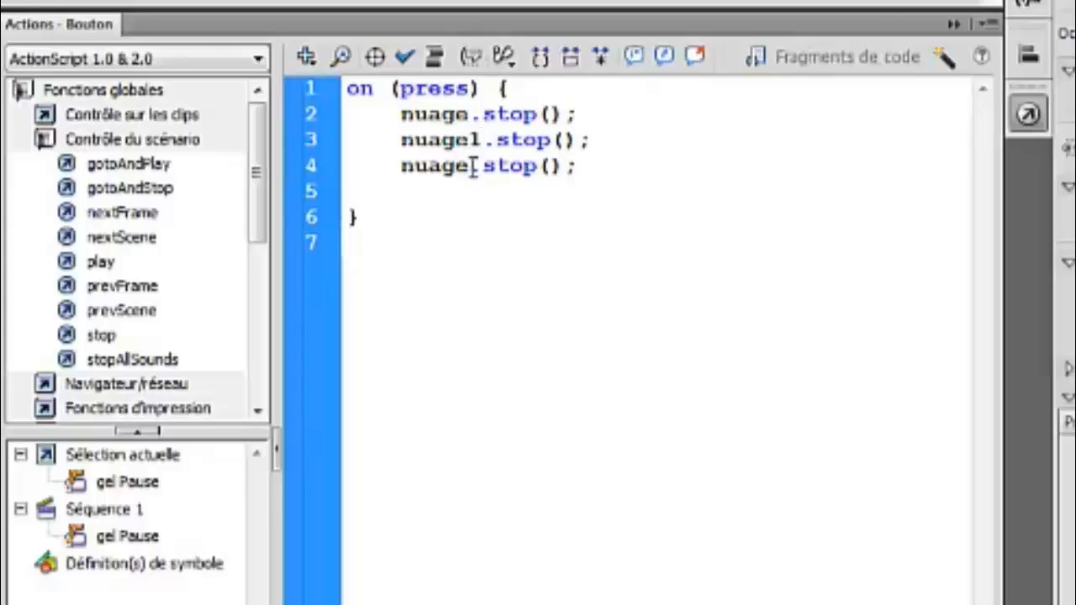
pyautogui.click(473, 166)
pyautogui.write('2')
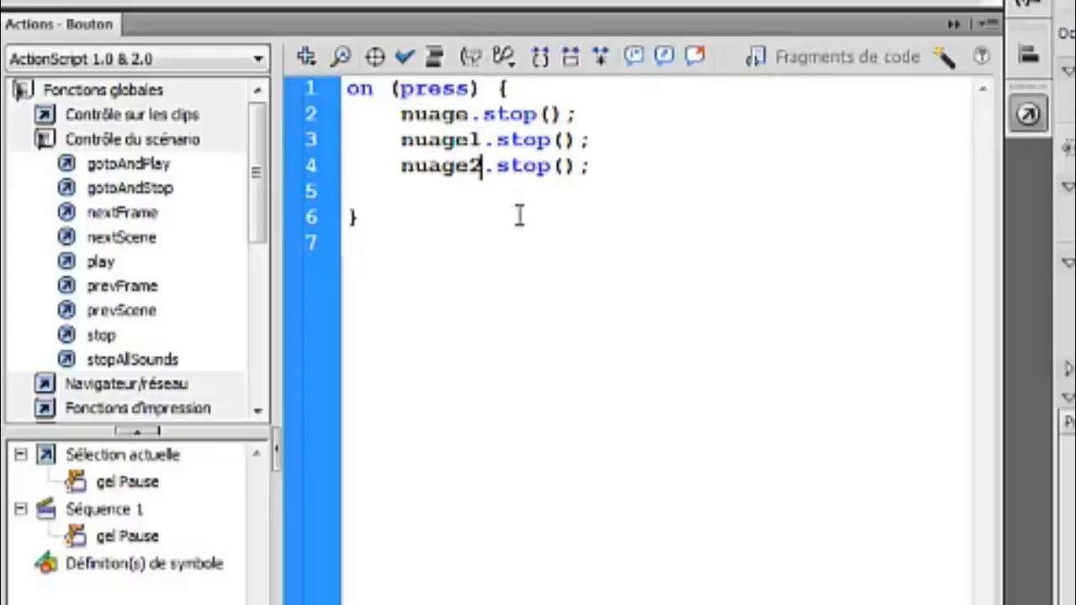
# Test the movie to check whether the pause button stops all three clouds, and close the preview.
pyautogui.hotkey('ctrl', 'Return')
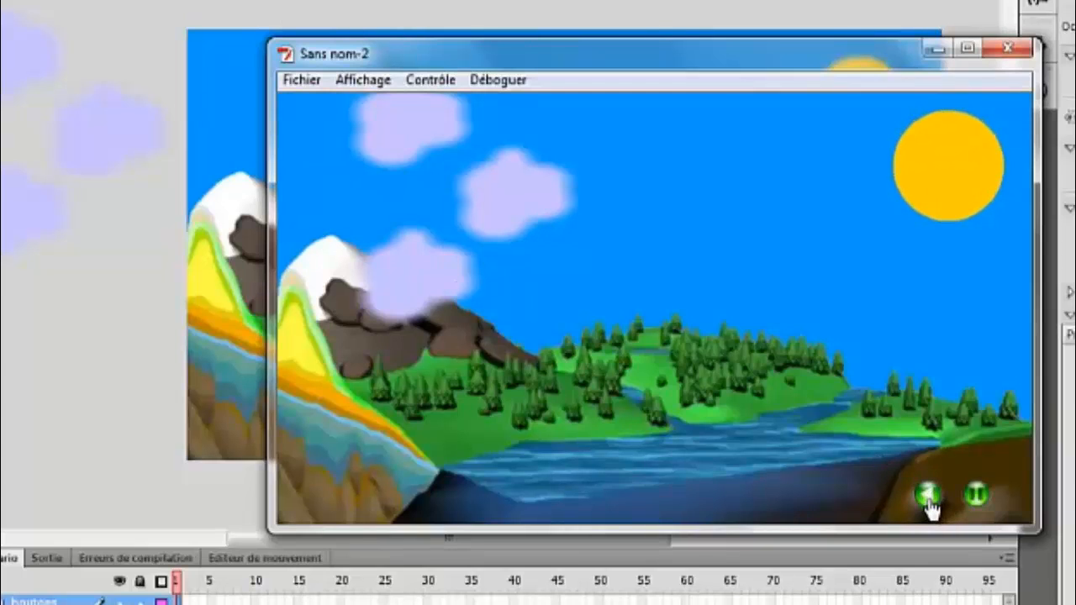
pyautogui.click(1008, 48)
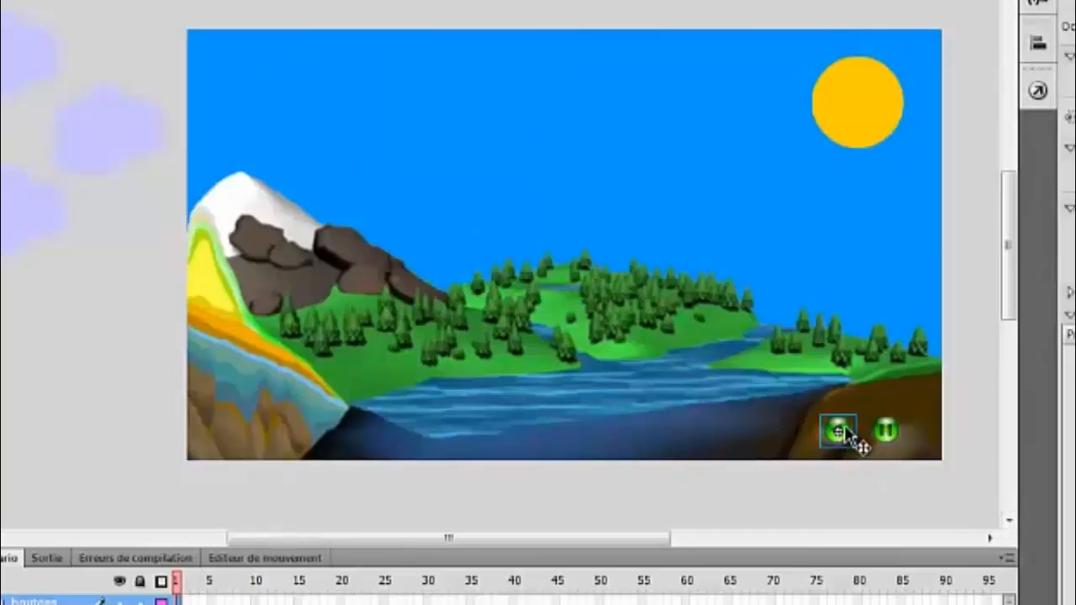
# Open the gel Left button's script and insert an on (press) handler.
pyautogui.hotkey('ctrl', 'Return')
pyautogui.click(920, 533)
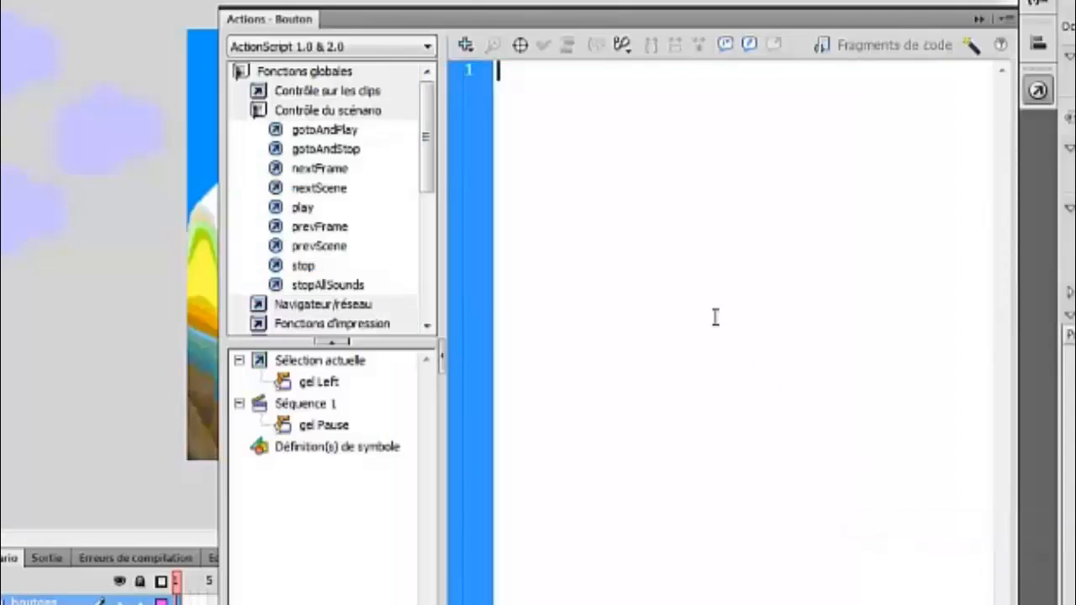
pyautogui.click(301, 93)
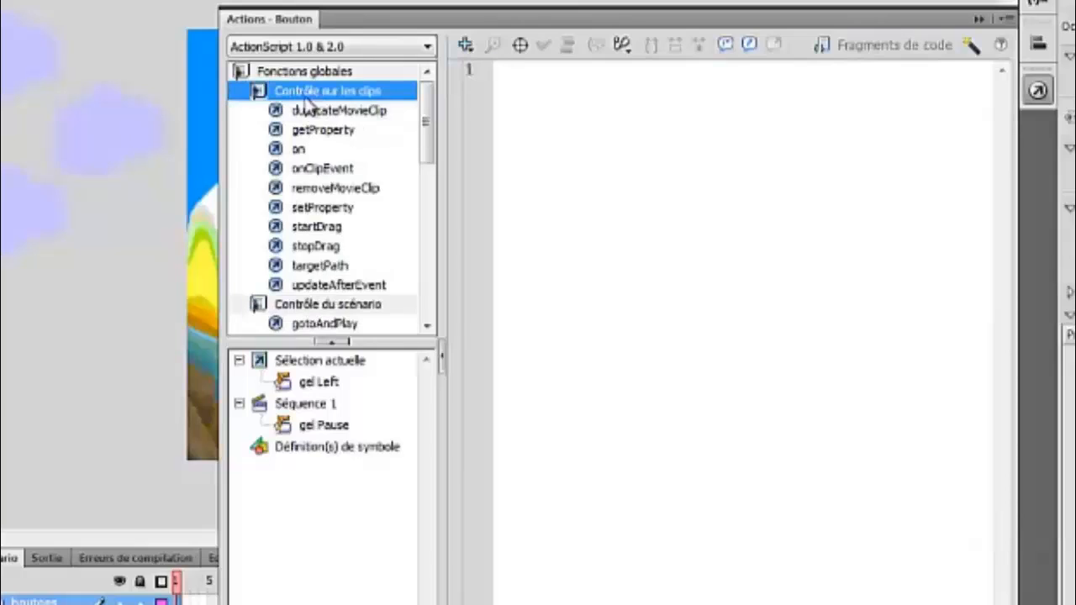
pyautogui.doubleClick(299, 149)
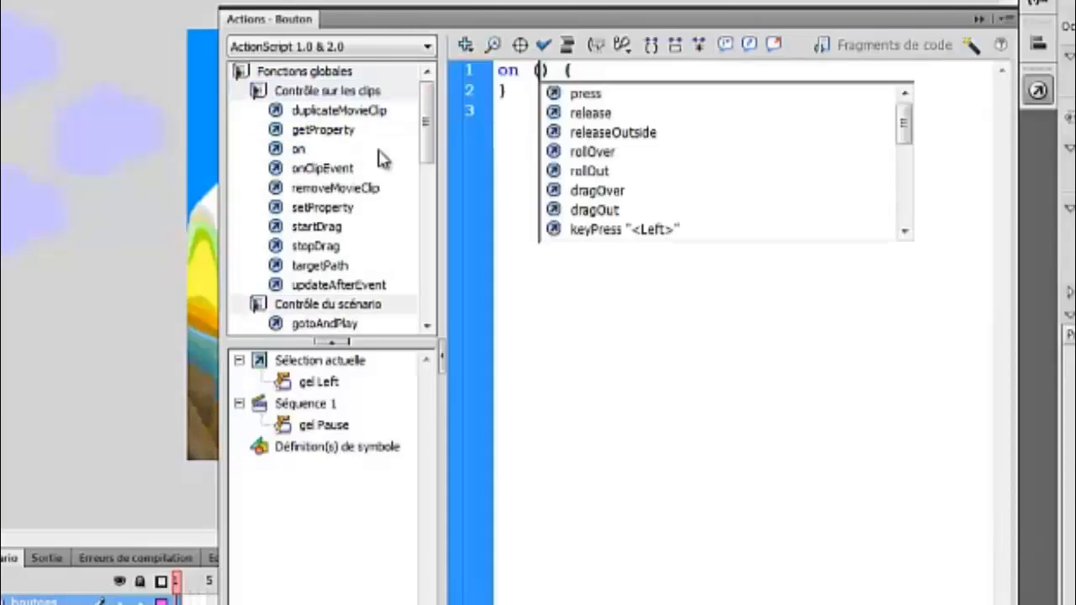
pyautogui.doubleClick(593, 97)
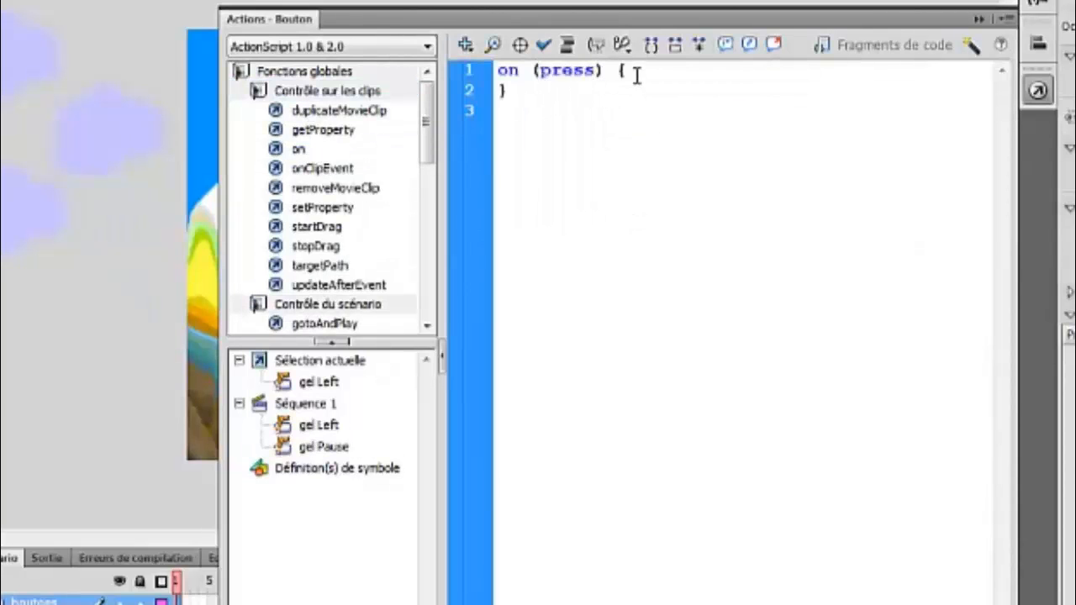
# Add the call nuage.play(); inside the gel Left button's press handler.
pyautogui.click(322, 91)
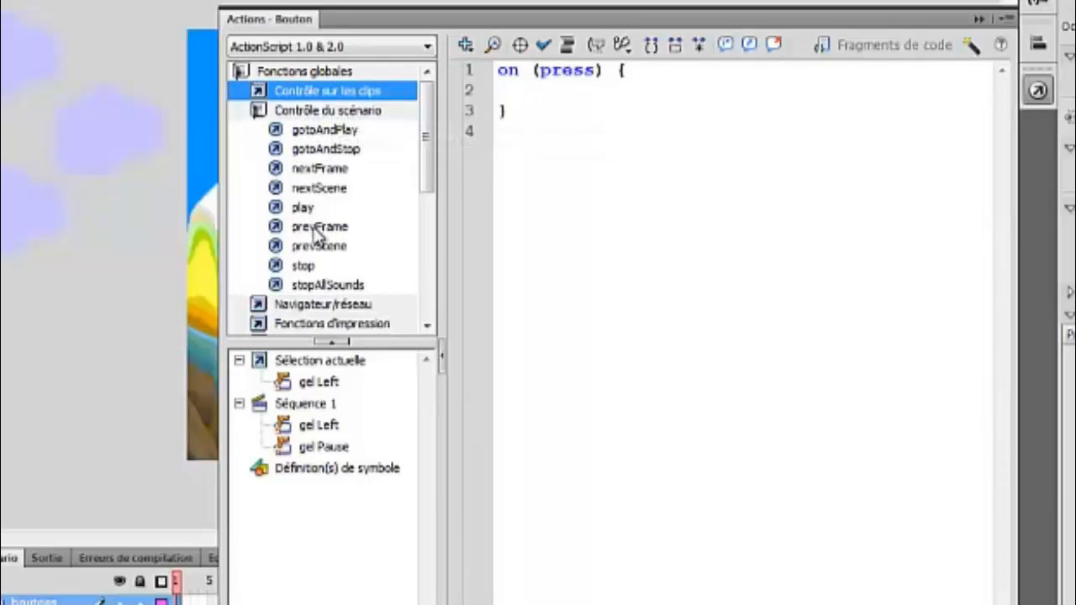
pyautogui.moveTo(306, 213); pyautogui.dragTo(558, 91)
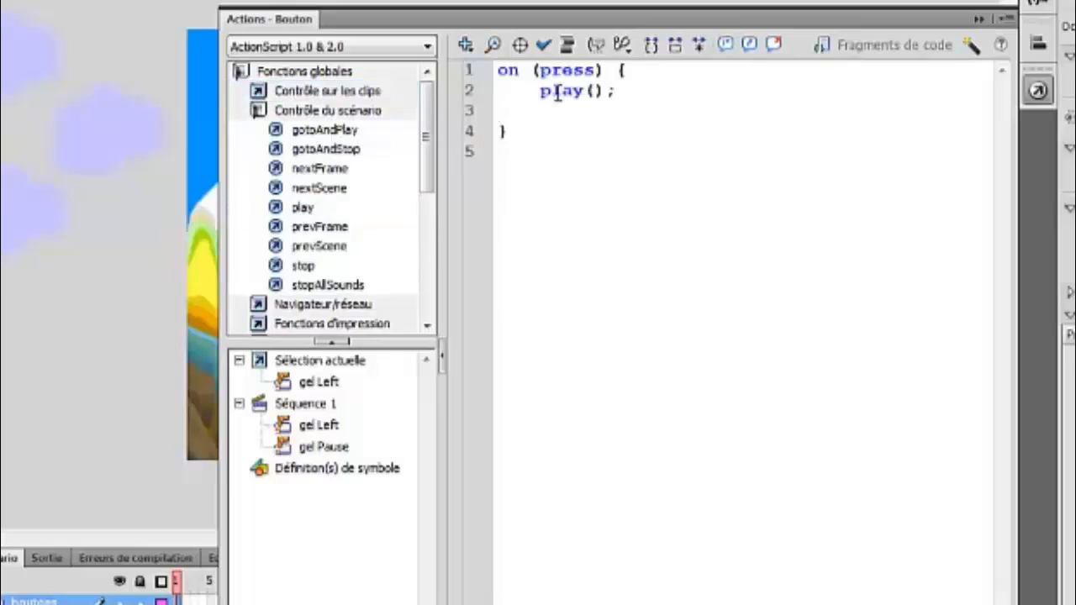
pyautogui.click(533, 91)
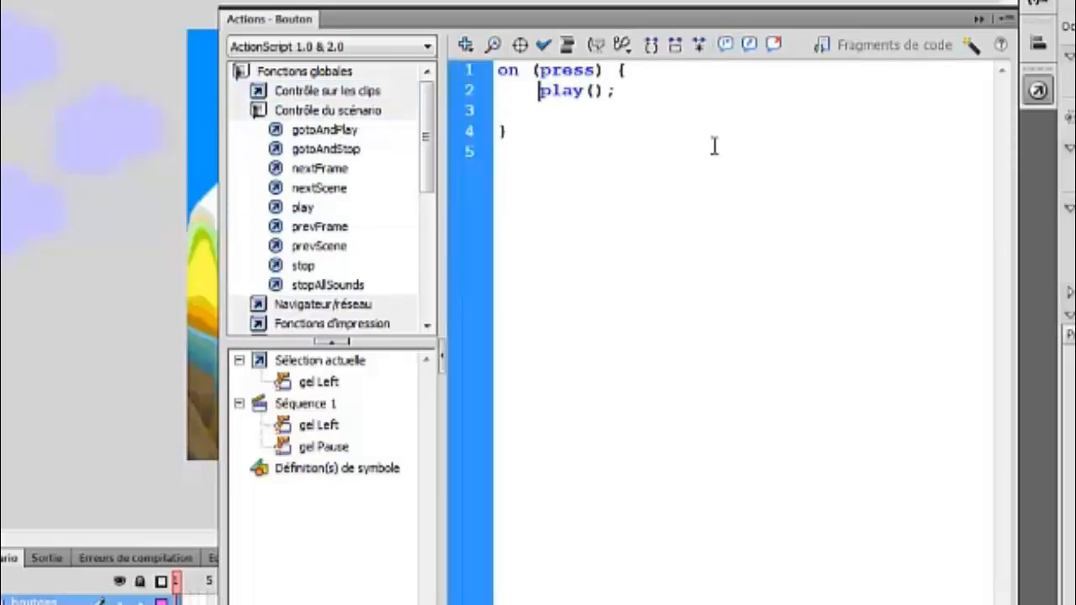
pyautogui.write('nuage')
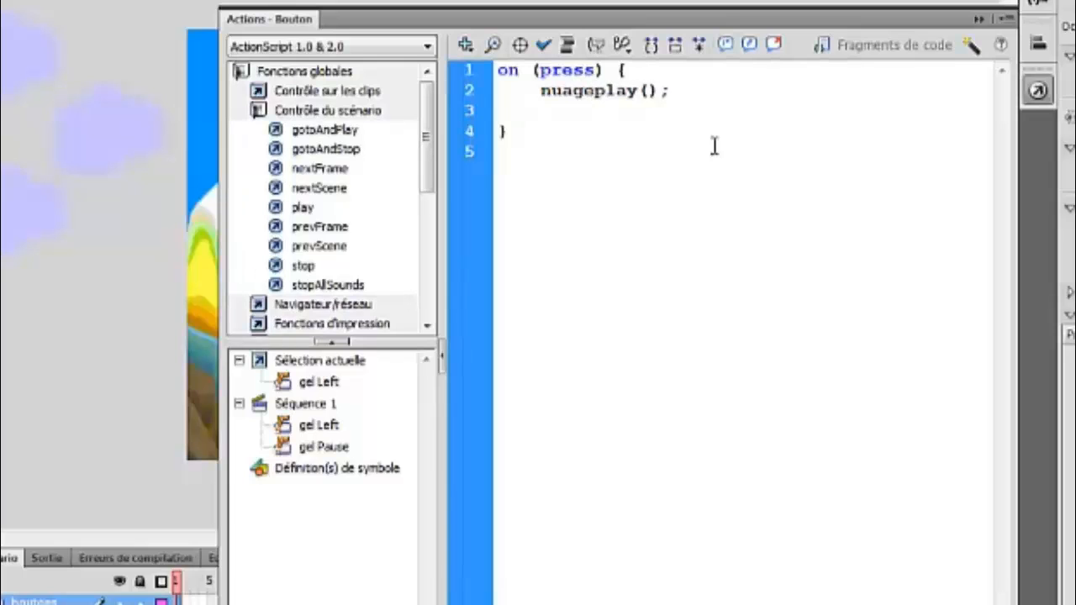
pyautogui.write('.')
# Duplicate the nuage.play(); line twice inside the press handler.
pyautogui.tripleClick(689, 93)
pyautogui.hotkey('ctrl', 'c')
pyautogui.click(682, 94)
pyautogui.press('Return')
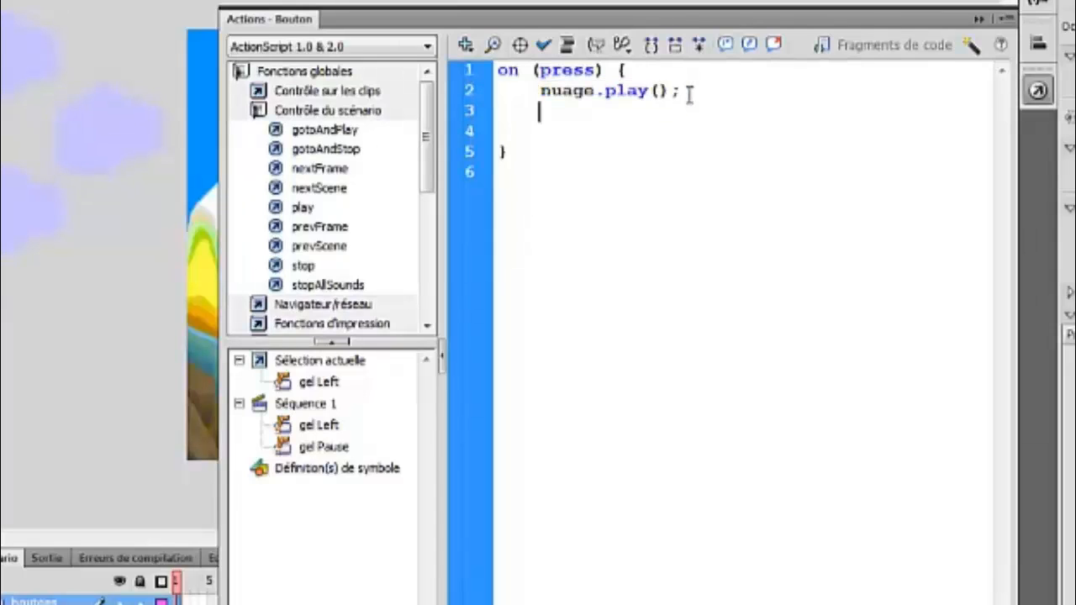
pyautogui.hotkey('ctrl', 'v')
pyautogui.hotkey('ctrl', 'v')
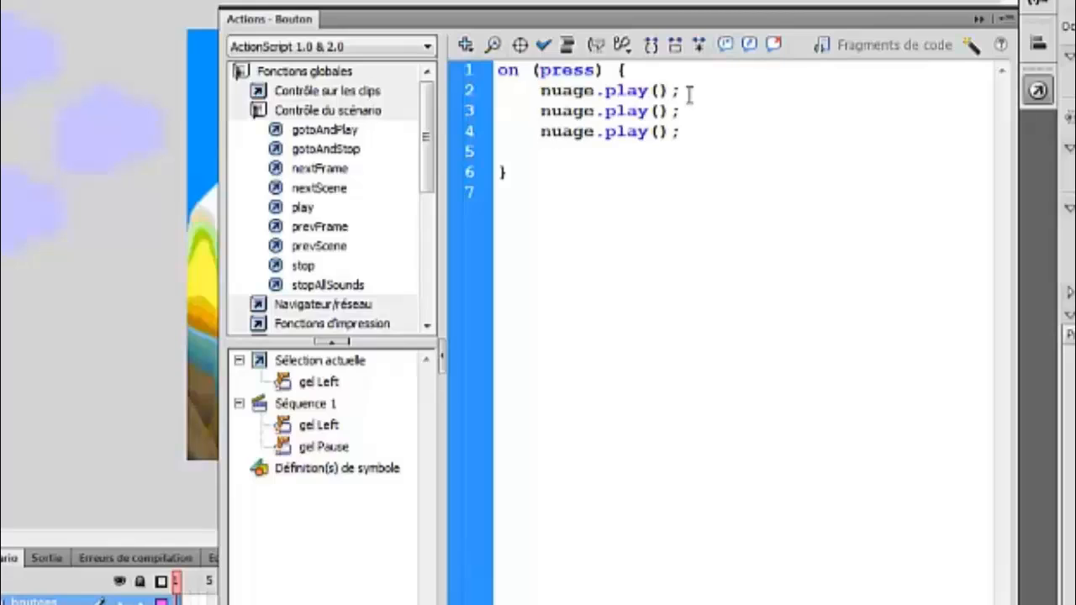
# Change the two copied play calls to nuage1.play(); and nuage2.play();, and close the script editor.
pyautogui.click(596, 111)
pyautogui.write('1')
pyautogui.click(596, 132)
pyautogui.write('2')
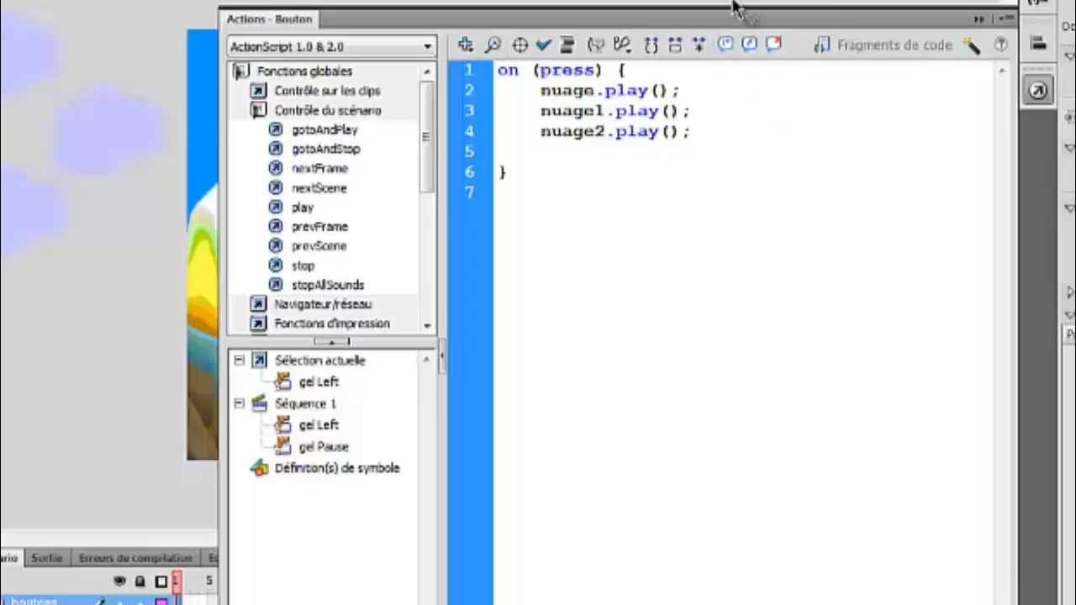
pyautogui.press('F9')
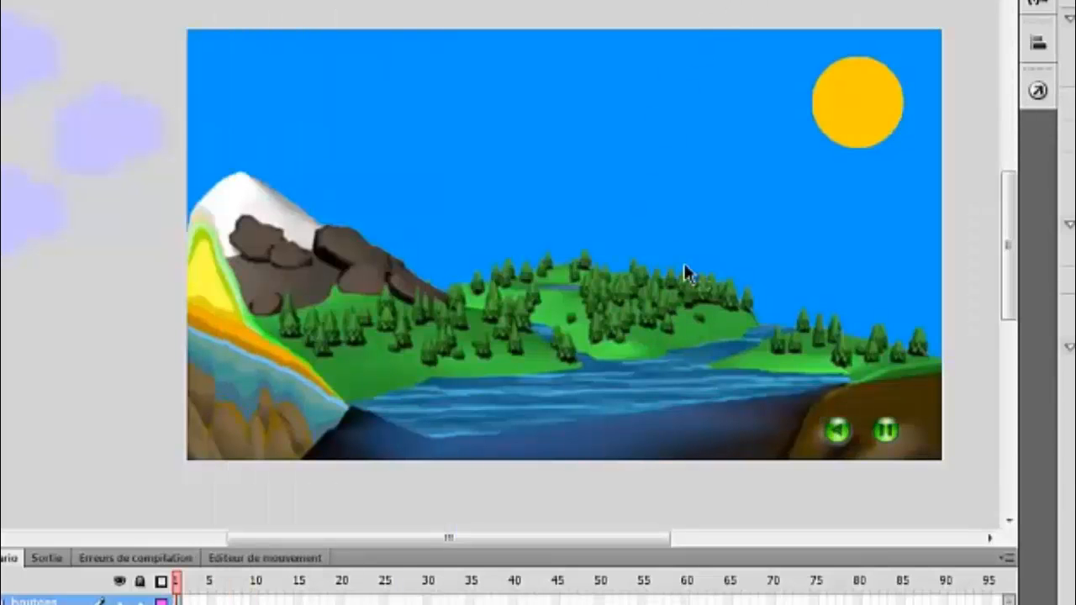
# Test the movie by pausing the clouds and restarting them with the back button, and close the preview.
pyautogui.hotkey('ctrl', 'Return')
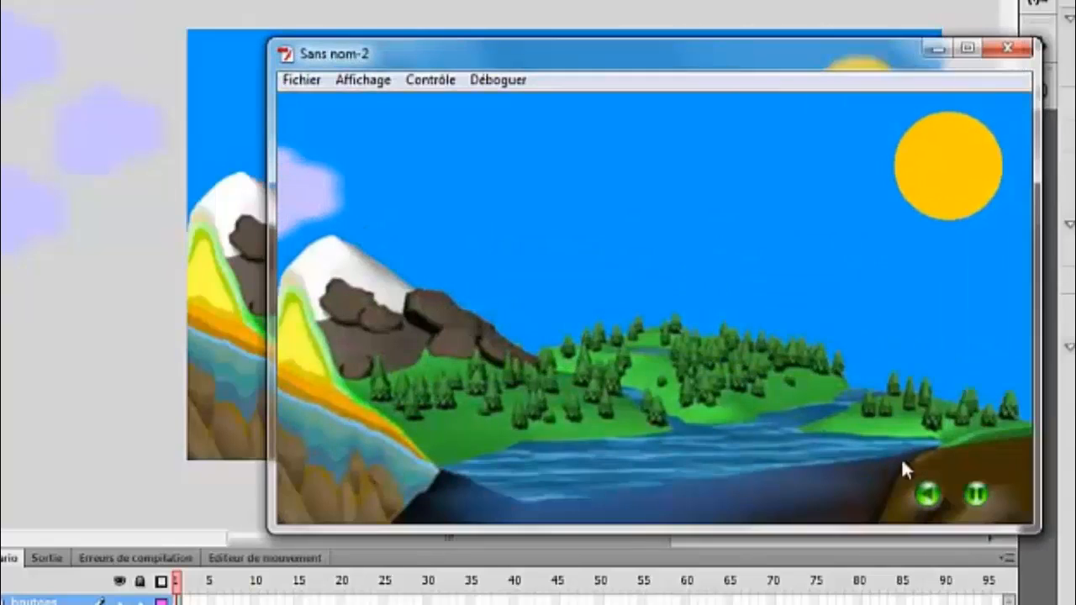
pyautogui.click(978, 498)
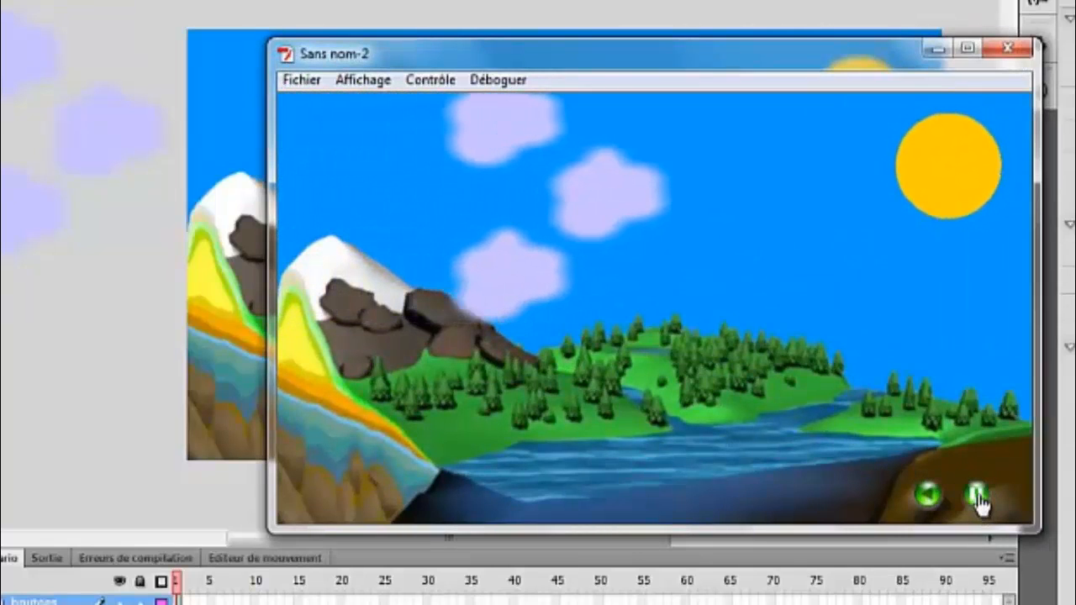
pyautogui.click(928, 500)
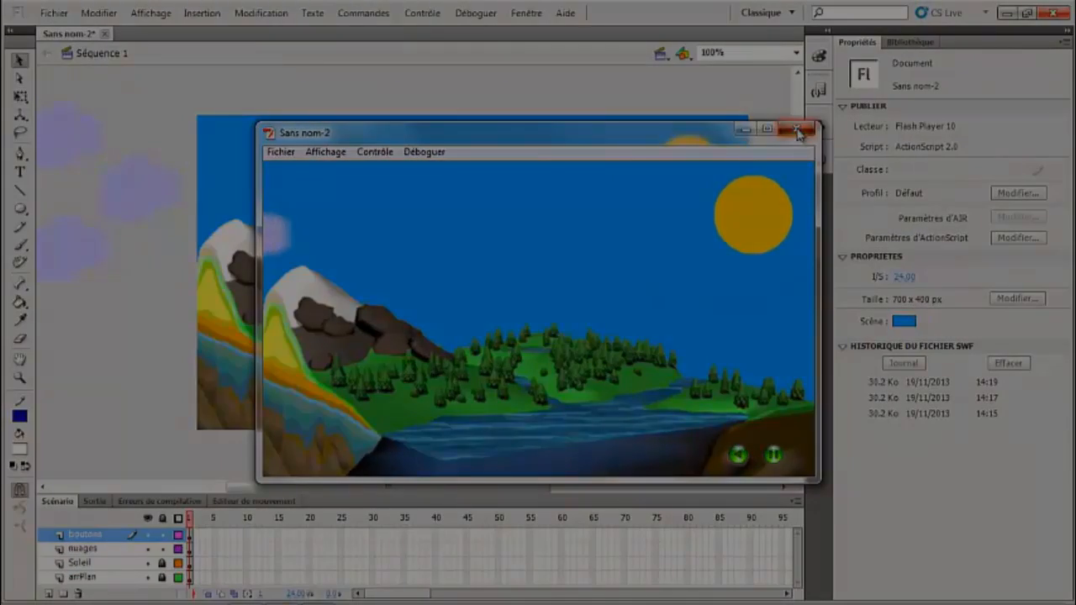
pyautogui.click(799, 131)
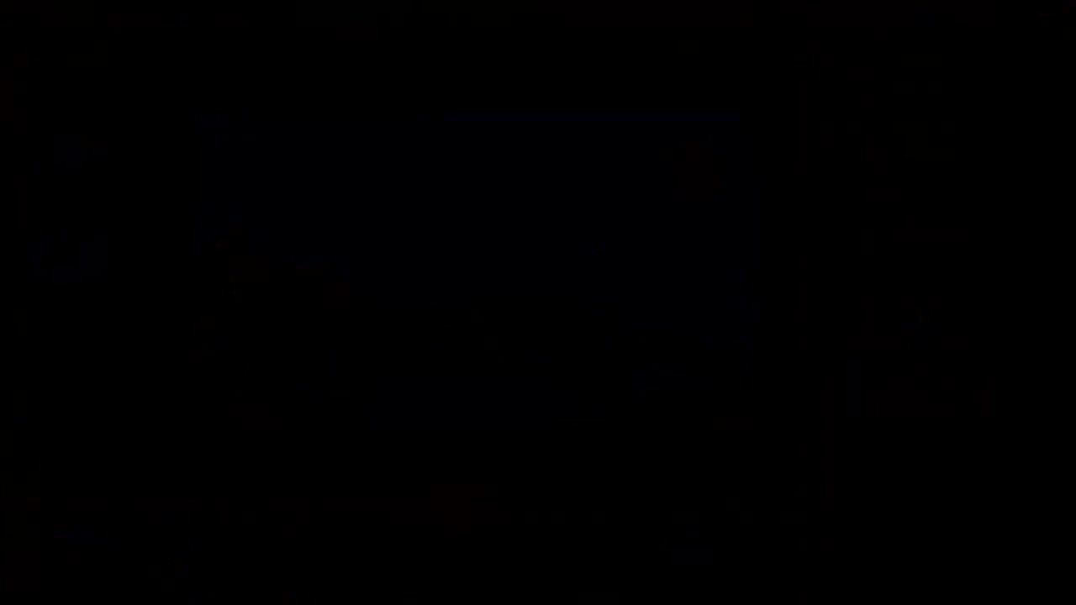